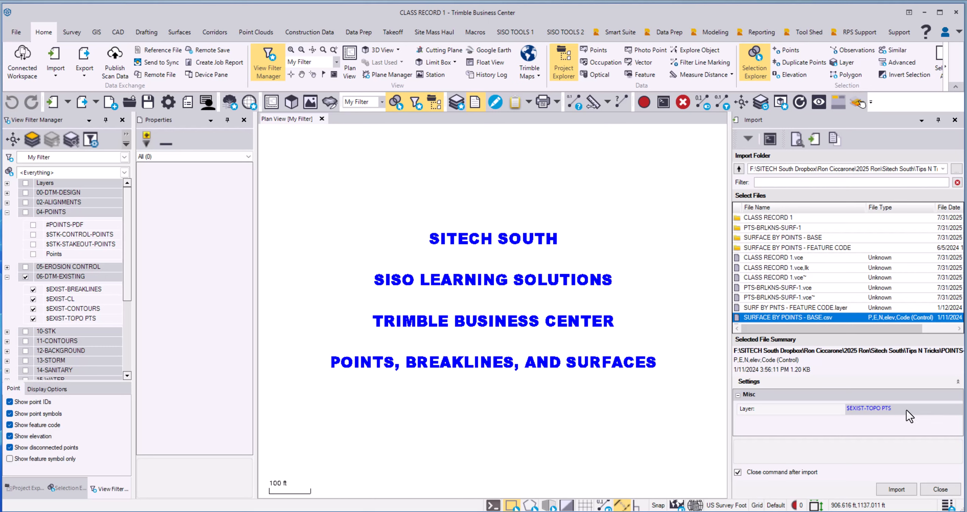
- Start importing SURFACE BY POINTS - BASE.csv onto the $EXIST-TOPO PTS layer, using the P,N,E,elev,Code (Unknown) format definition
click(911, 409)
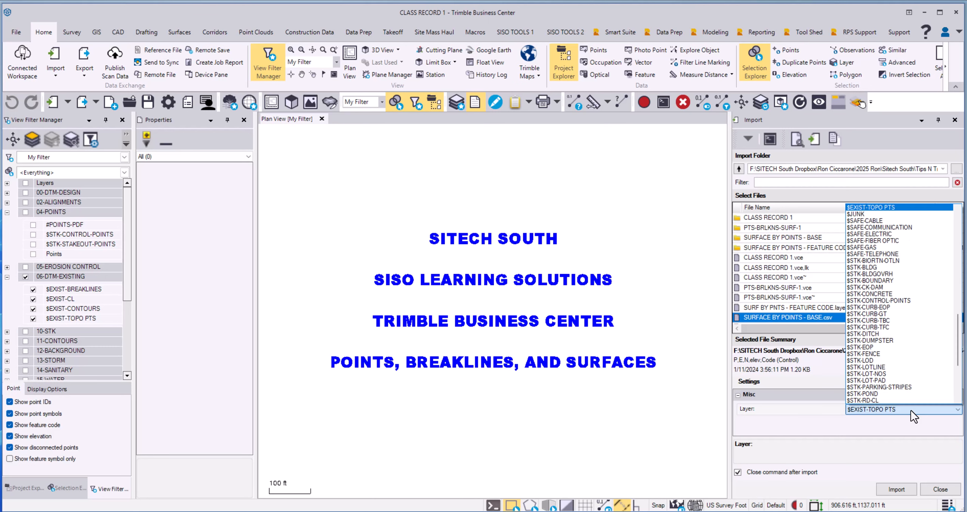
click(911, 409)
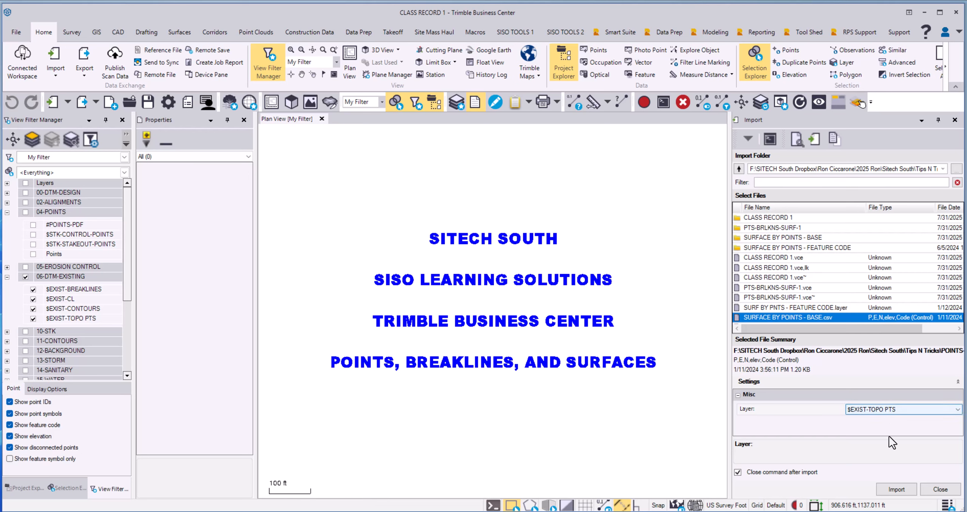
click(897, 489)
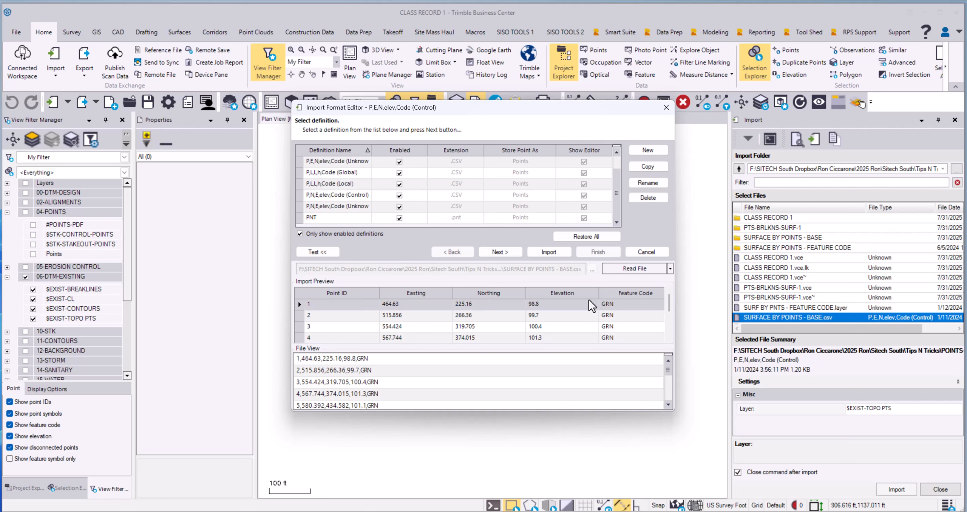
click(298, 204)
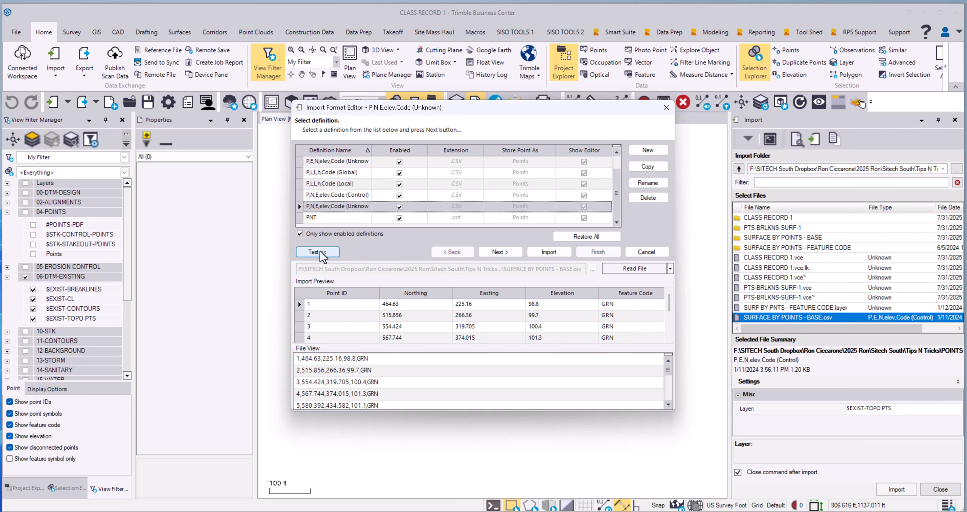
- Look through all import format definitions, including the disabled ones, and restrict the list to enabled definitions again
click(300, 234)
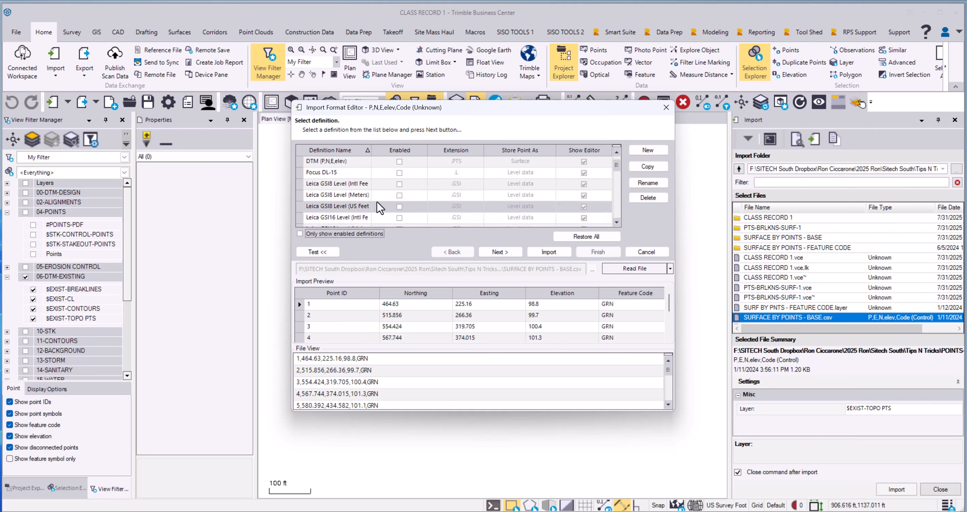
scroll(375, 198, down, 10)
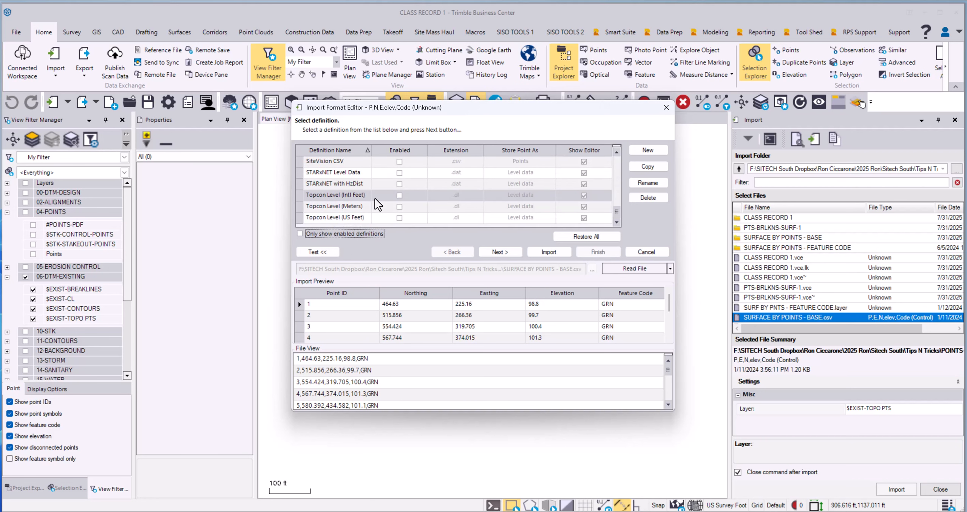
scroll(375, 195, up, 4)
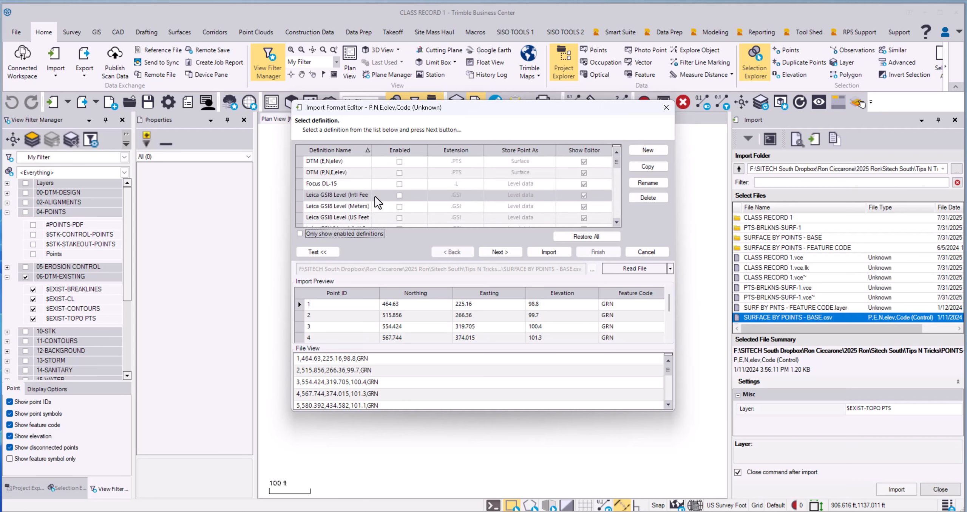
click(300, 233)
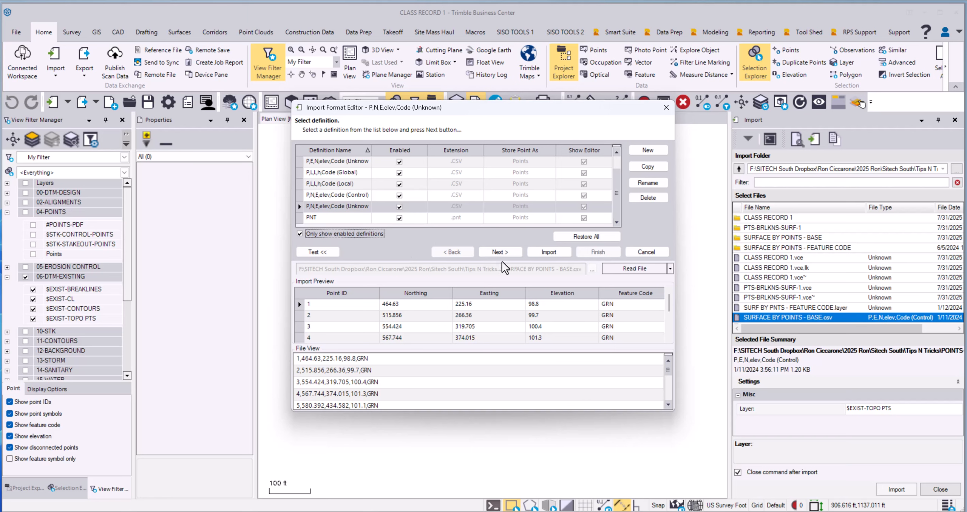
- Accept the delimited type and the general properties of the format definition, and import the points
click(506, 251)
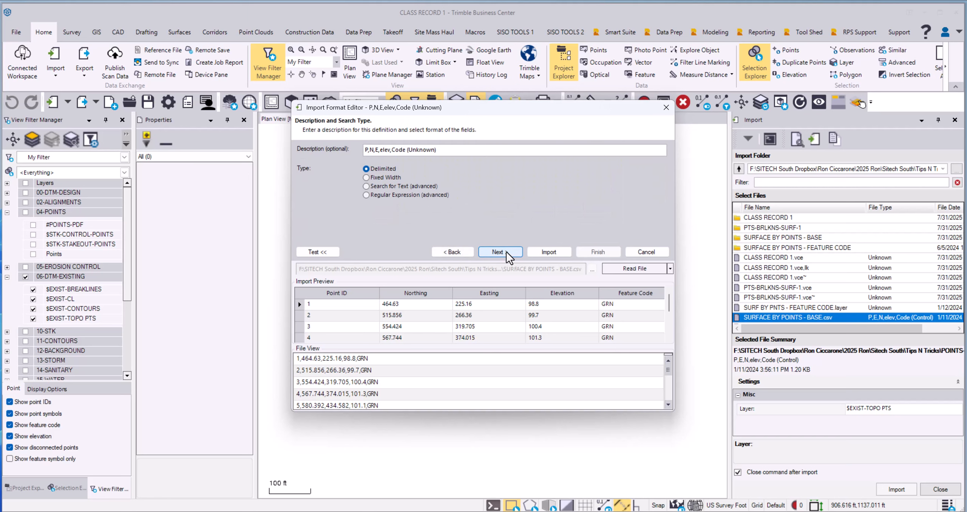
click(506, 251)
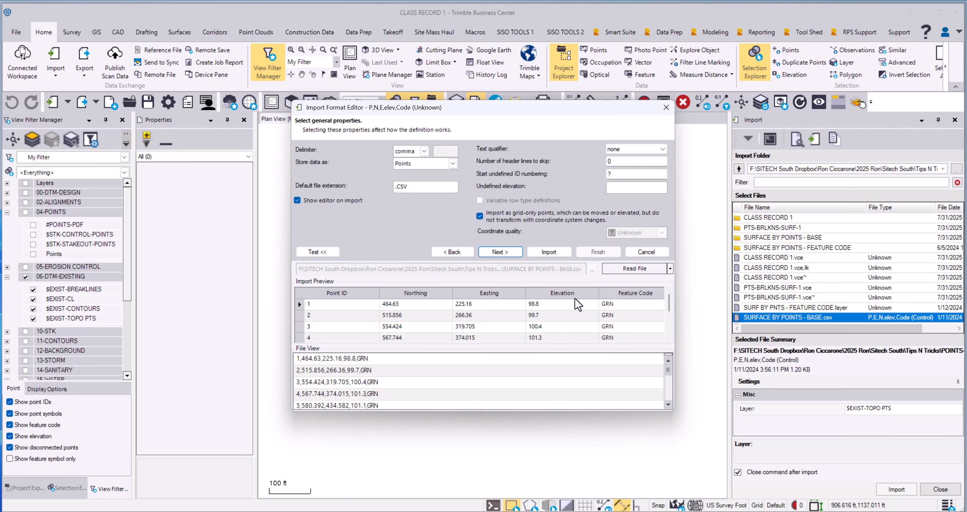
click(555, 253)
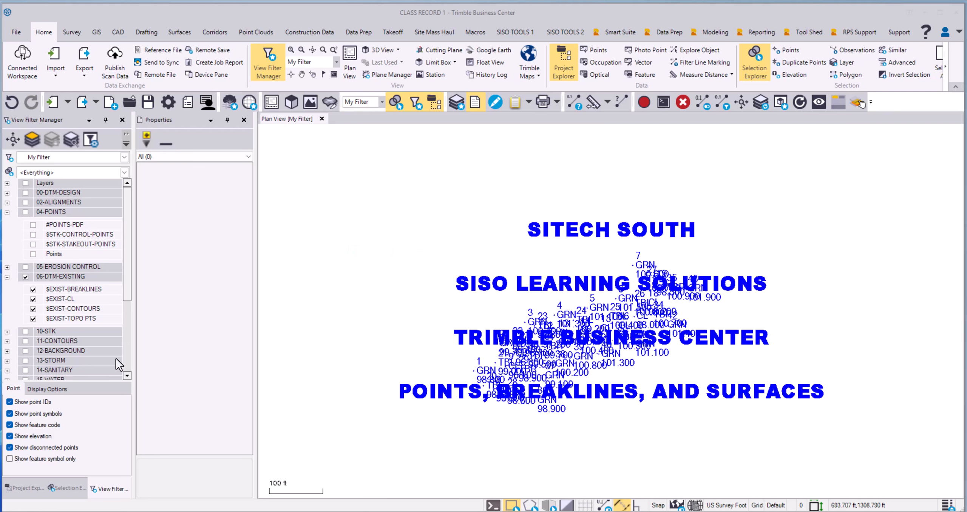
- Hide the 90-PLOTTING layer group so that the title text no longer covers the imported points
scroll(91, 313, down, 3)
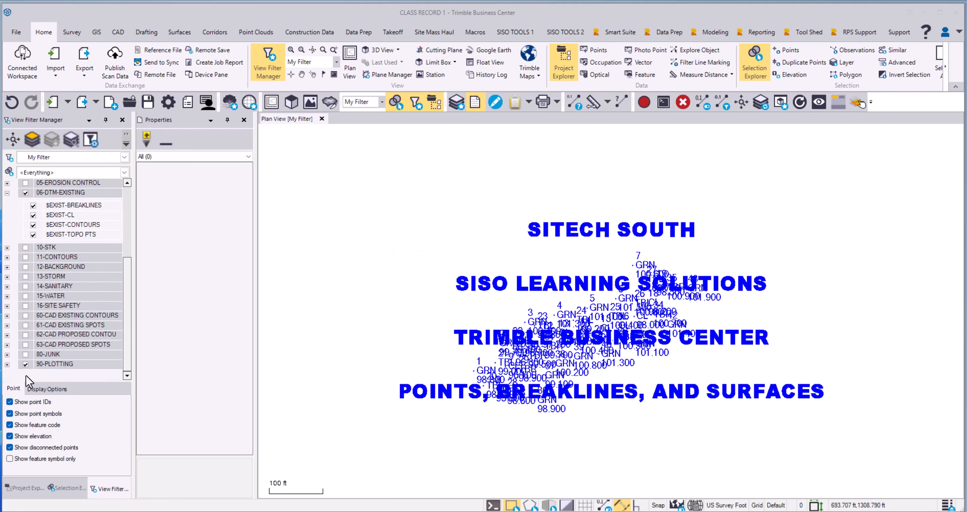
click(25, 364)
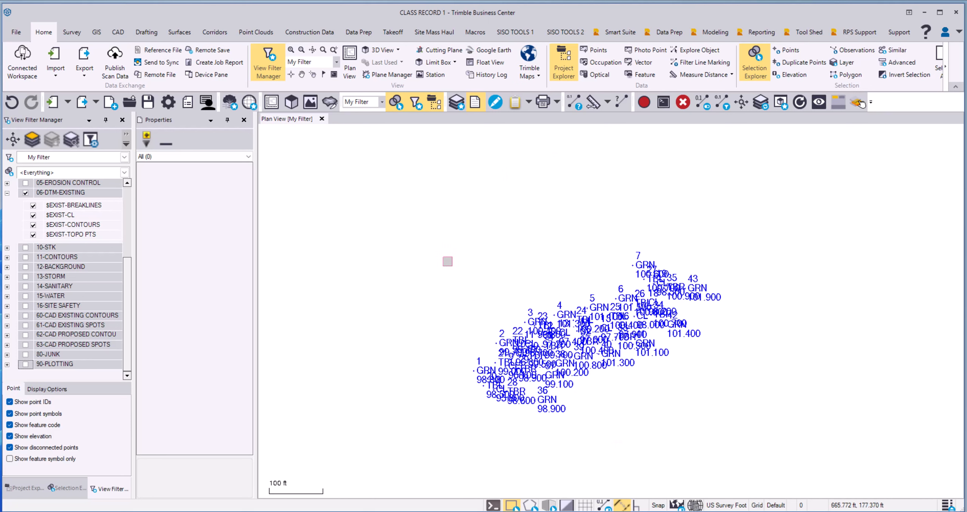
click(742, 102)
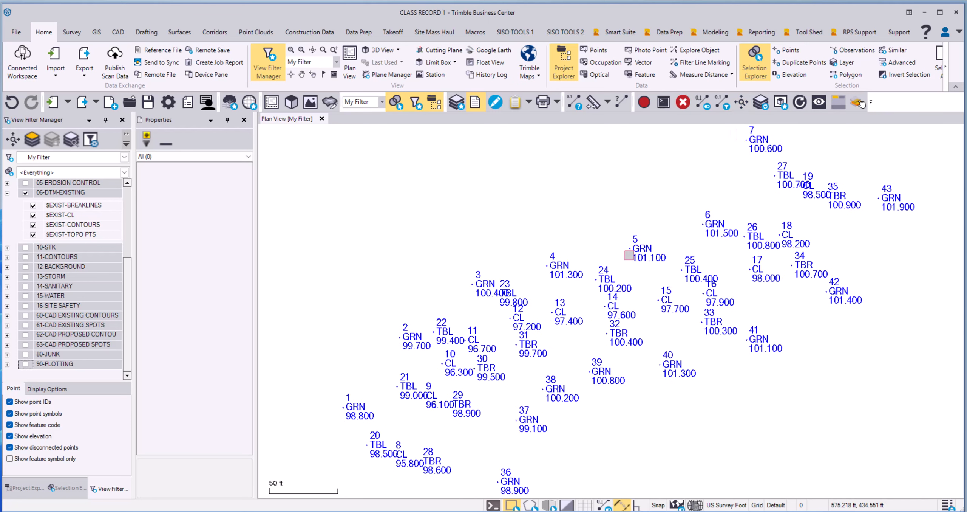
scroll(610, 231, down, 1)
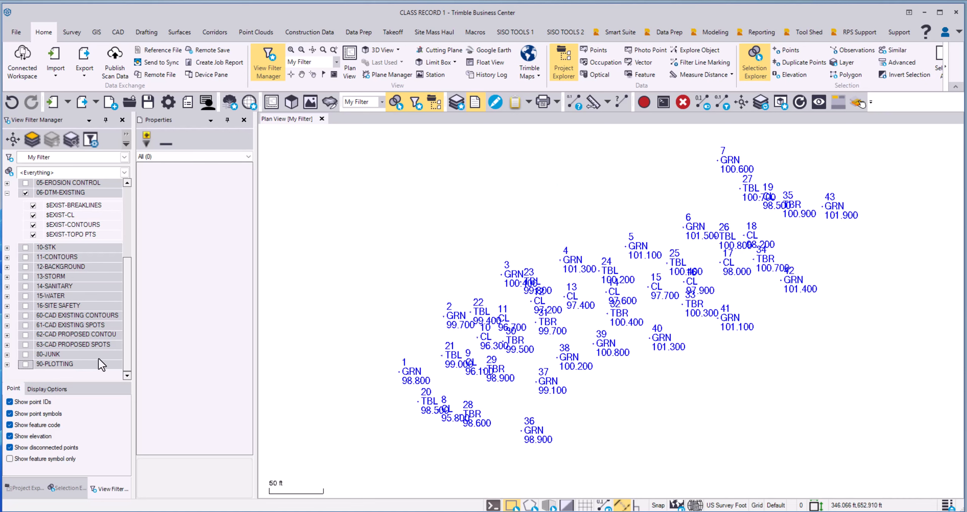
- Turn off the point ID and elevation labels so the points are labelled with their feature codes only
click(10, 401)
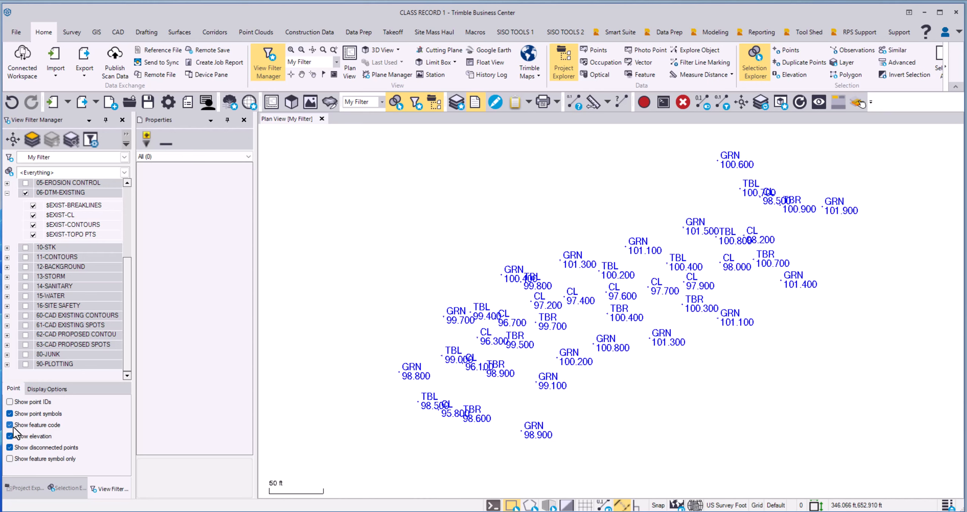
click(10, 424)
click(10, 436)
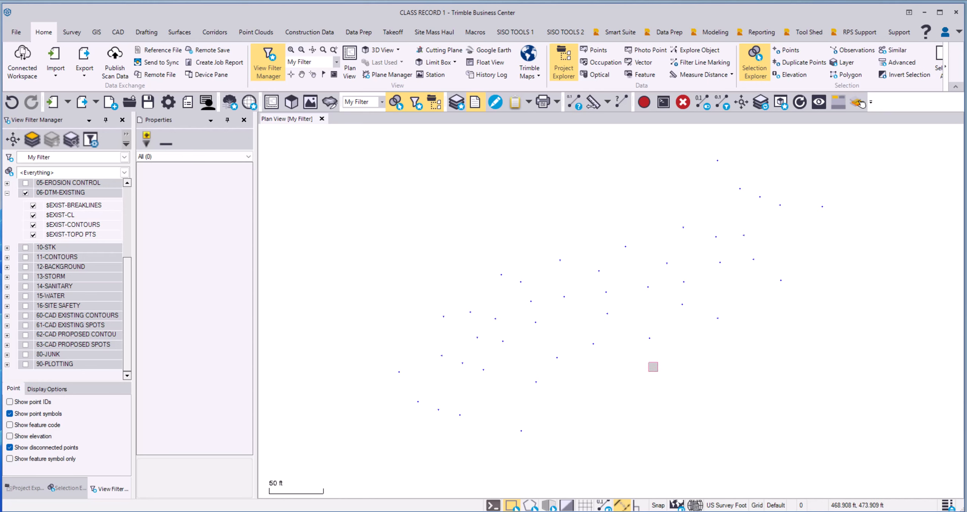
click(9, 402)
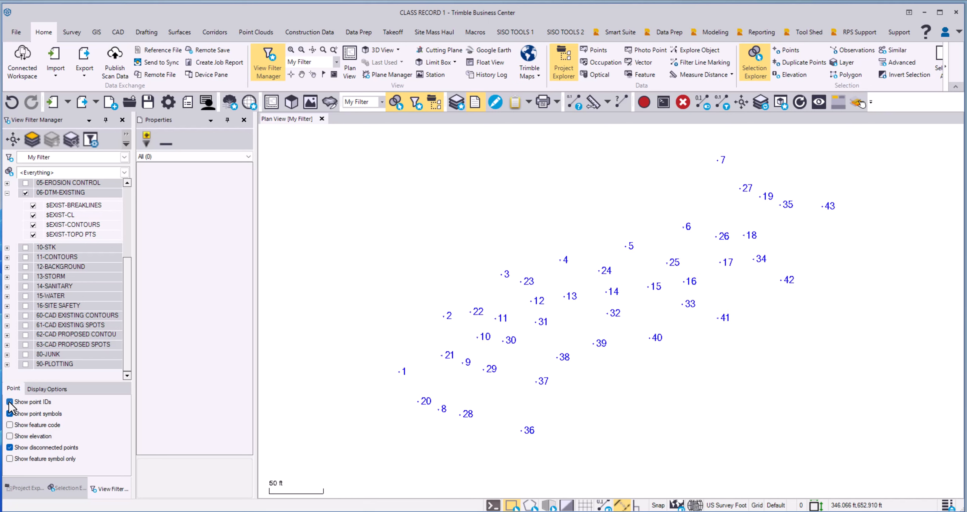
click(9, 402)
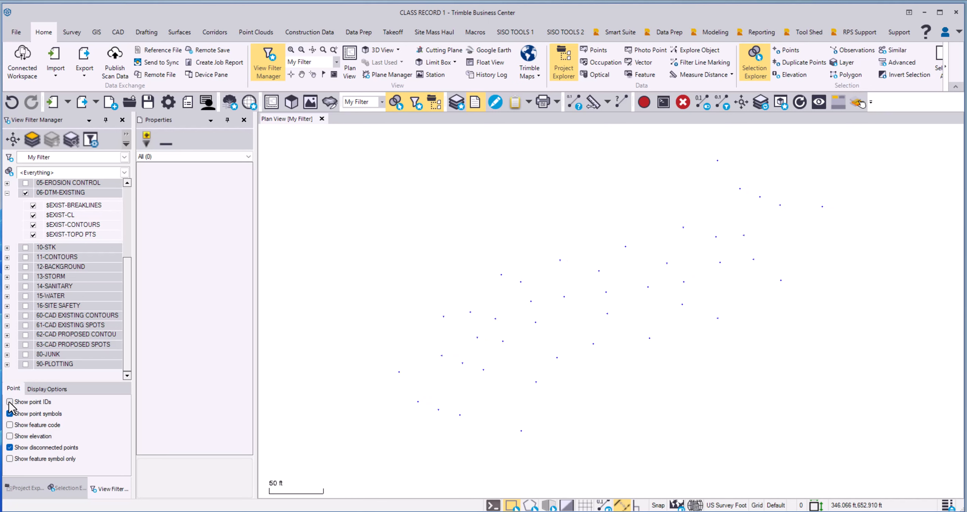
click(9, 425)
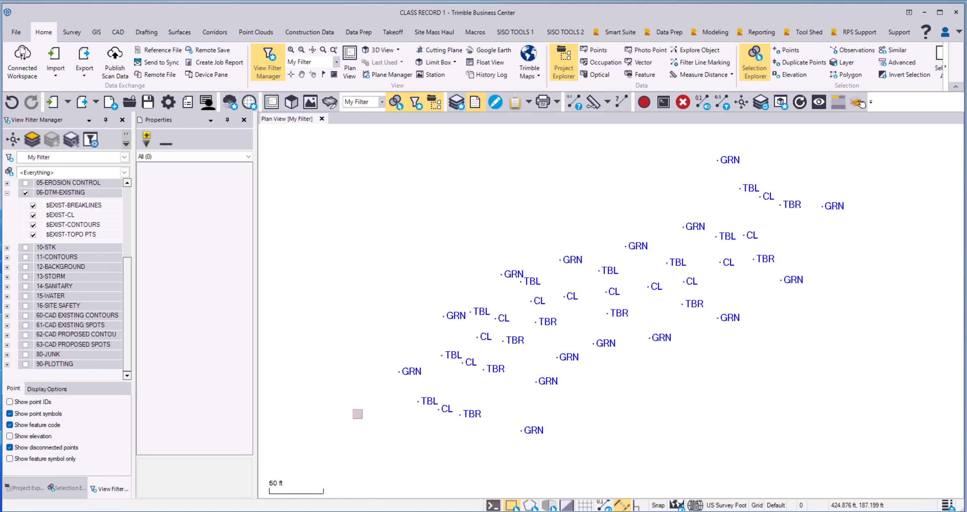
- Select all the imported points in the plan view, start a new surface from them and name it ORIGINAL
scroll(358, 413, up, 1)
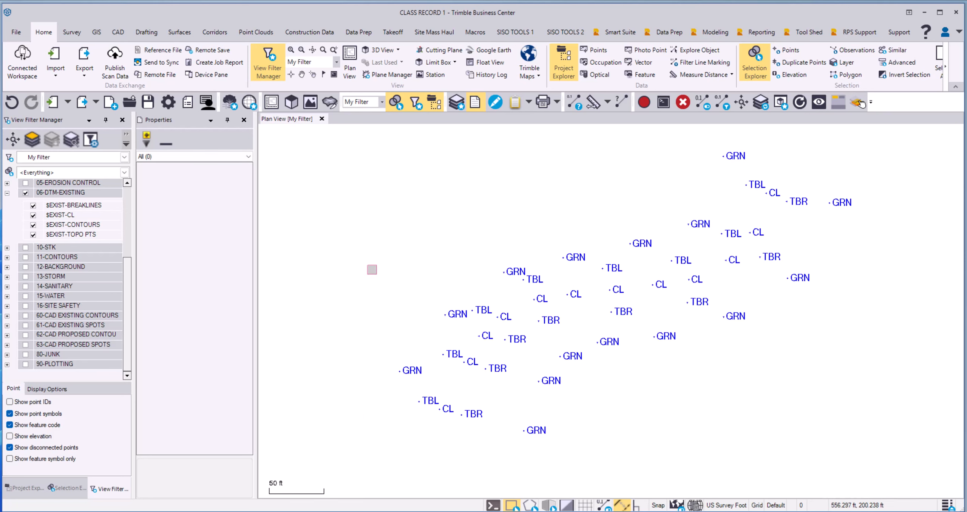
scroll(512, 246, down, 1)
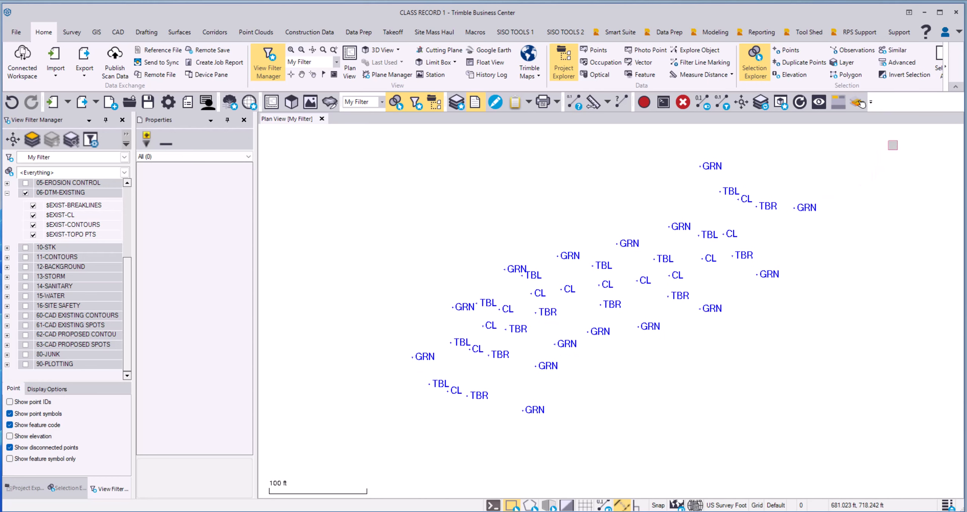
drag(891, 138, 320, 463)
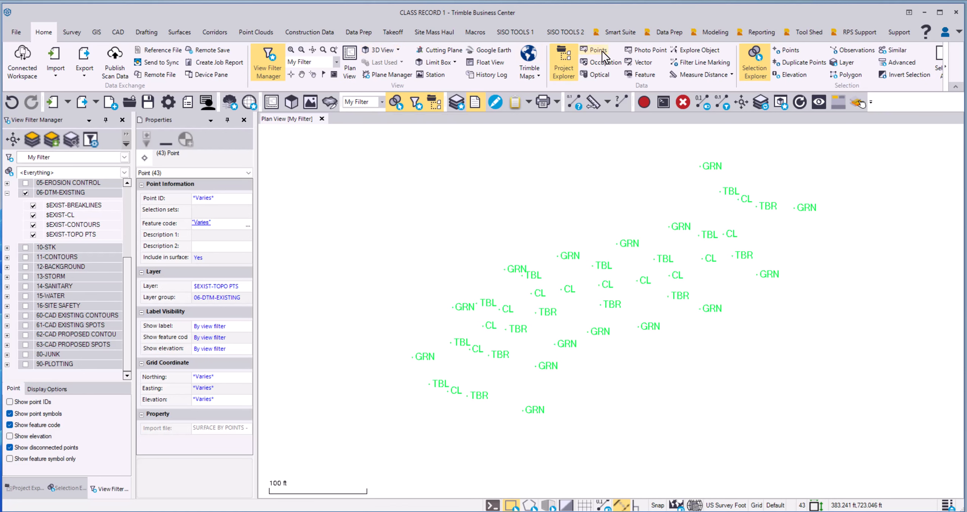
click(178, 32)
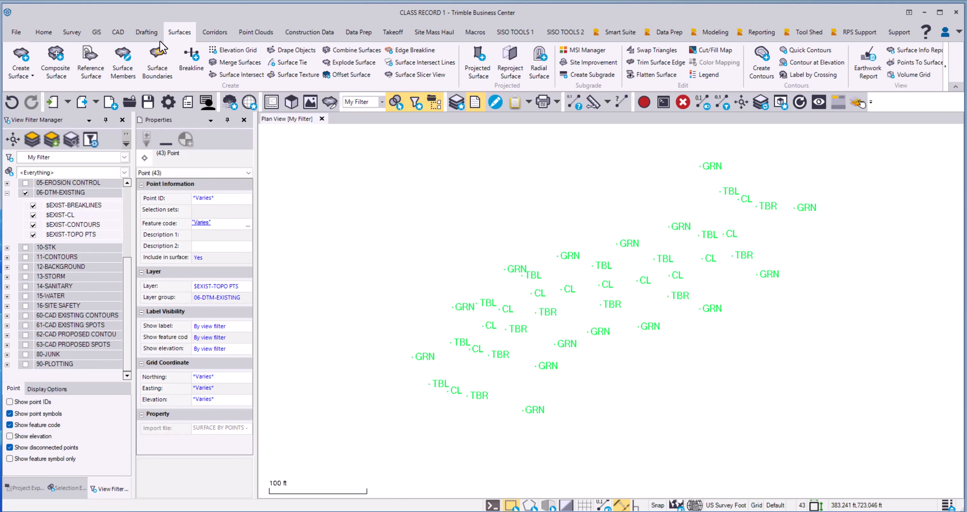
click(18, 57)
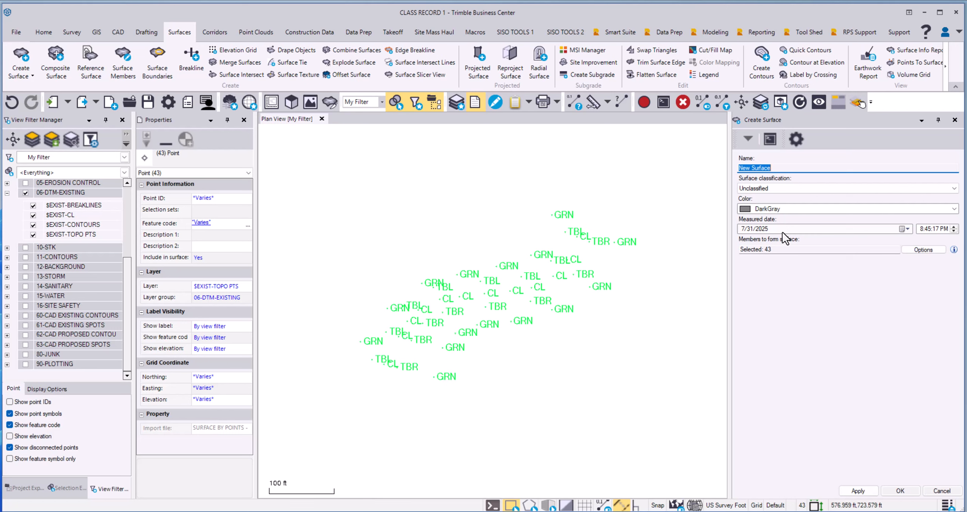
text(original)
key(BackSpace)
key(BackSpace)
key(BackSpace)
key(BackSpace)
key(BackSpace)
key(BackSpace)
key(BackSpace)
key(BackSpace)
key(Caps_Lock)
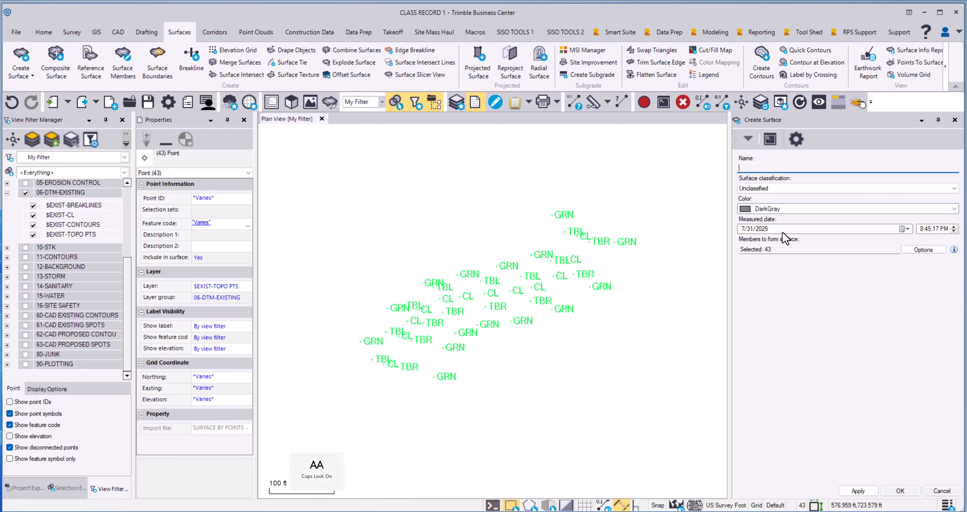
text(ORIGINAL)
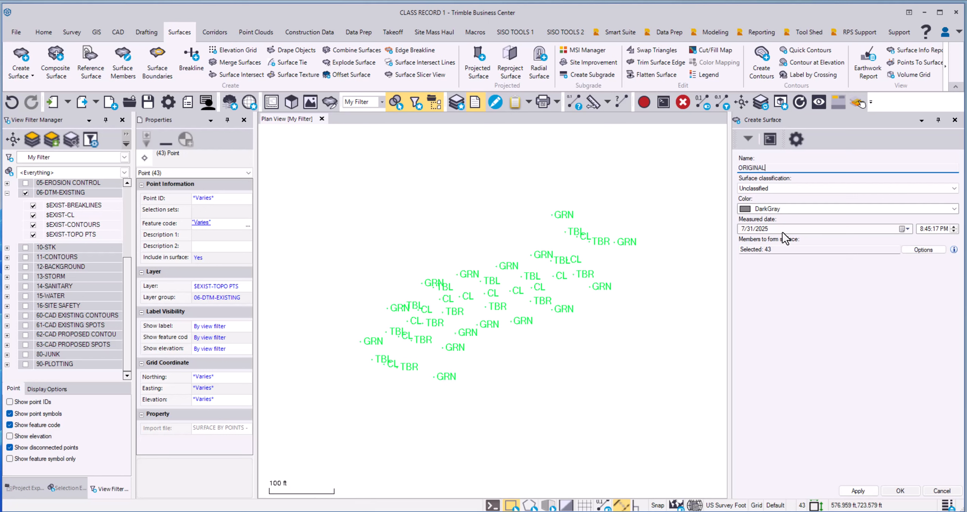
- Set the surface color to MediumGreen and create the surface
click(954, 208)
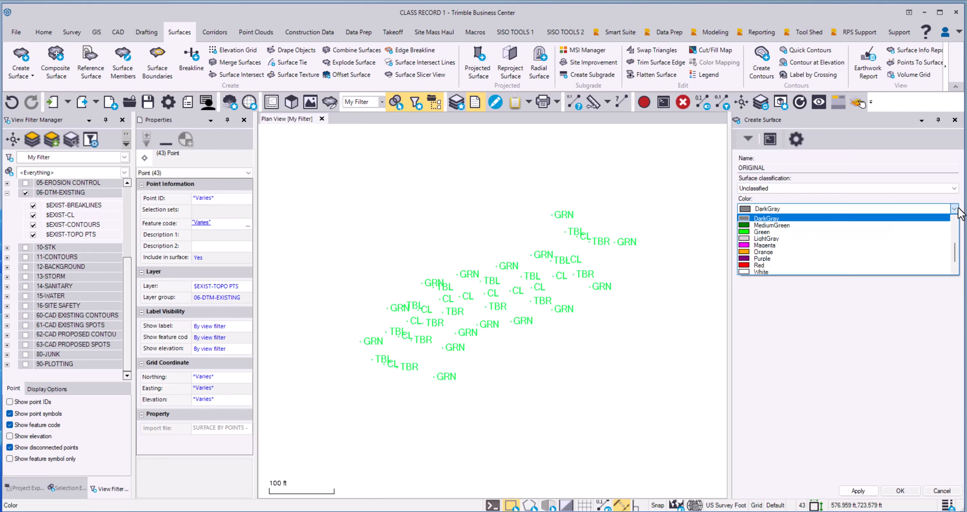
click(760, 225)
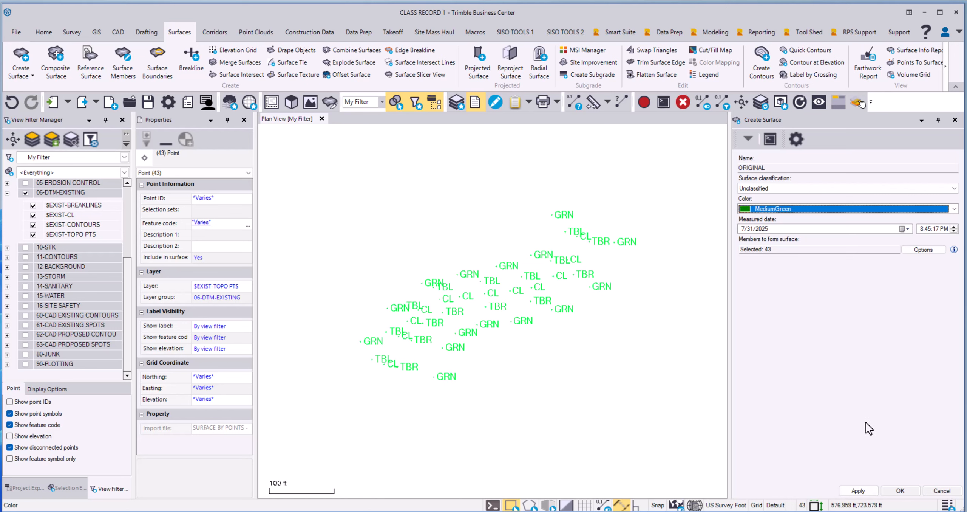
click(901, 490)
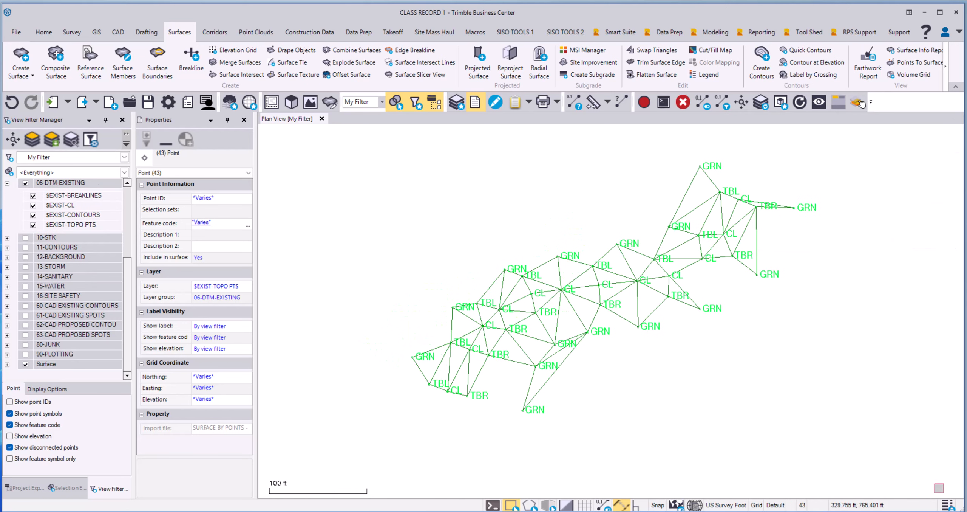
- Open a 3D view of the surface and place it beside the plan view in a new vertical tab group
scroll(638, 361, down, 1)
middle_drag(675, 354, 603, 347)
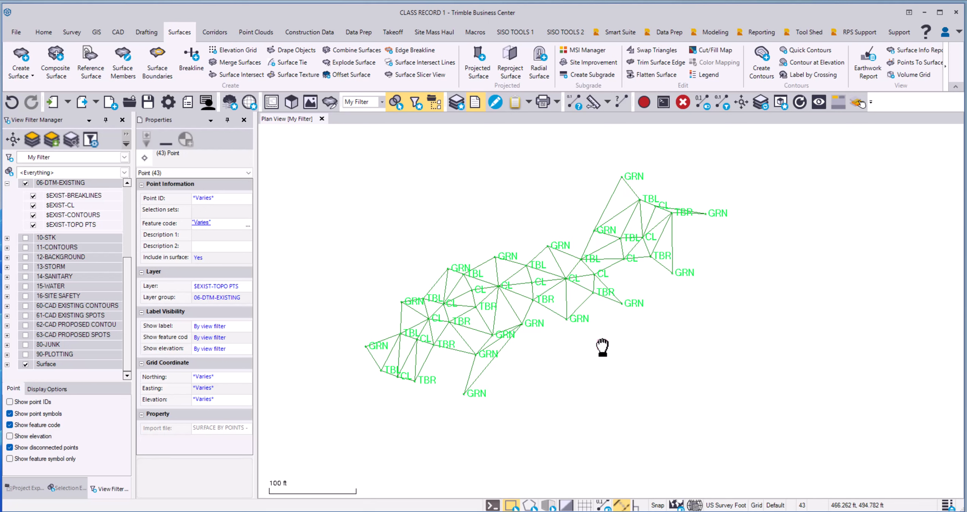
click(292, 105)
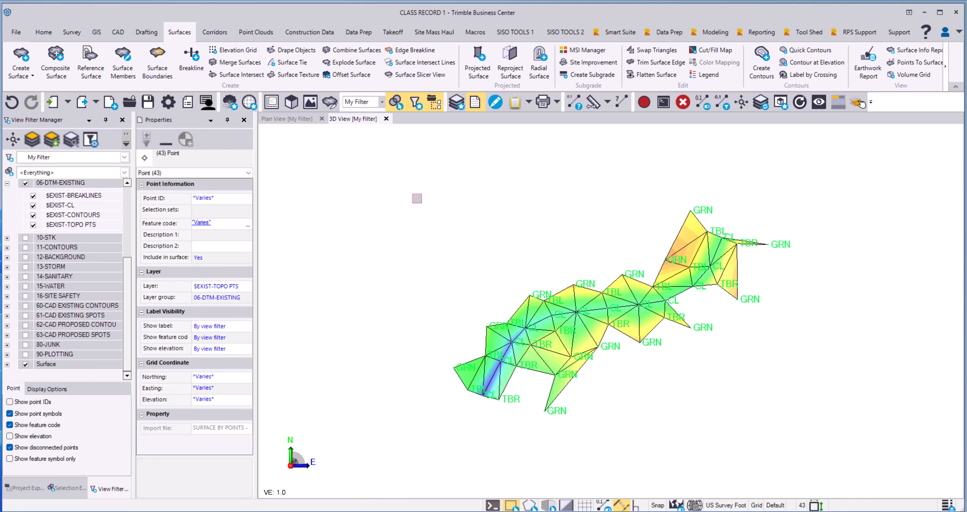
right_click(349, 118)
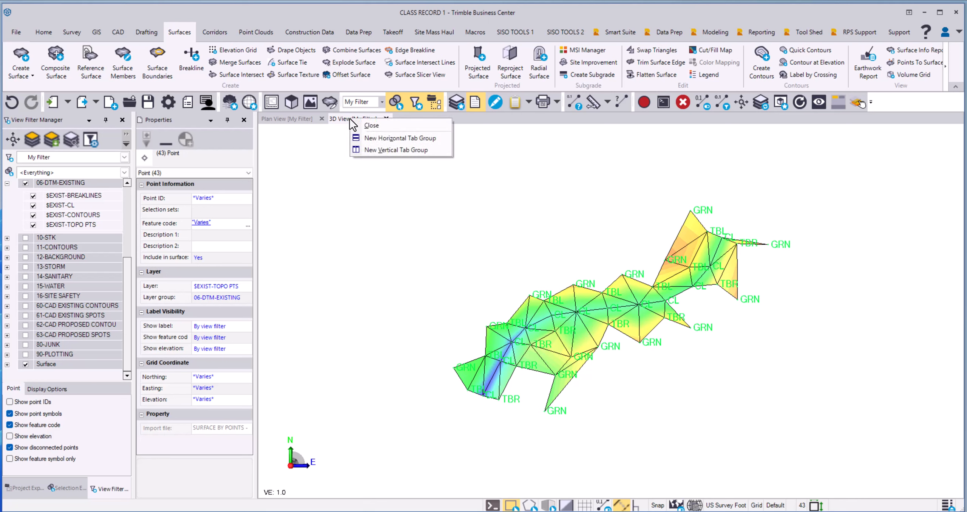
click(377, 150)
scroll(391, 282, up, 3)
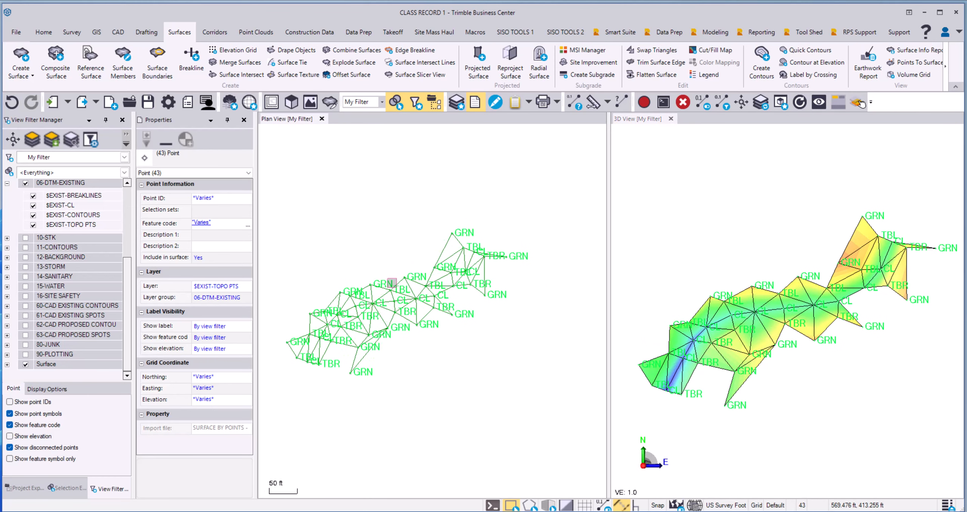
middle_drag(417, 295, 465, 239)
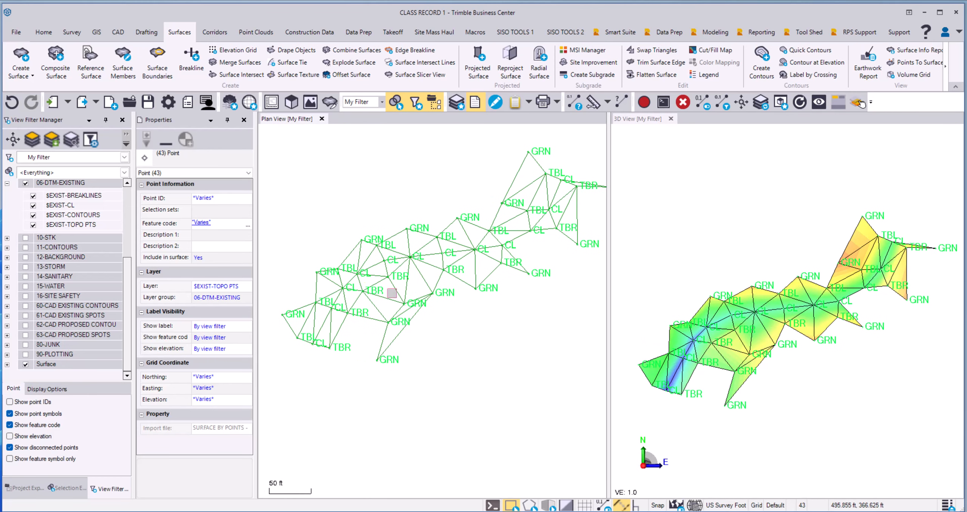
- Raise the 3D view's vertical exaggeration to 3.0 and examine the surface's relief
mouse_move(781, 327)
middle_down()
mouse_move(800, 332)
mouse_move(782, 325)
middle_up()
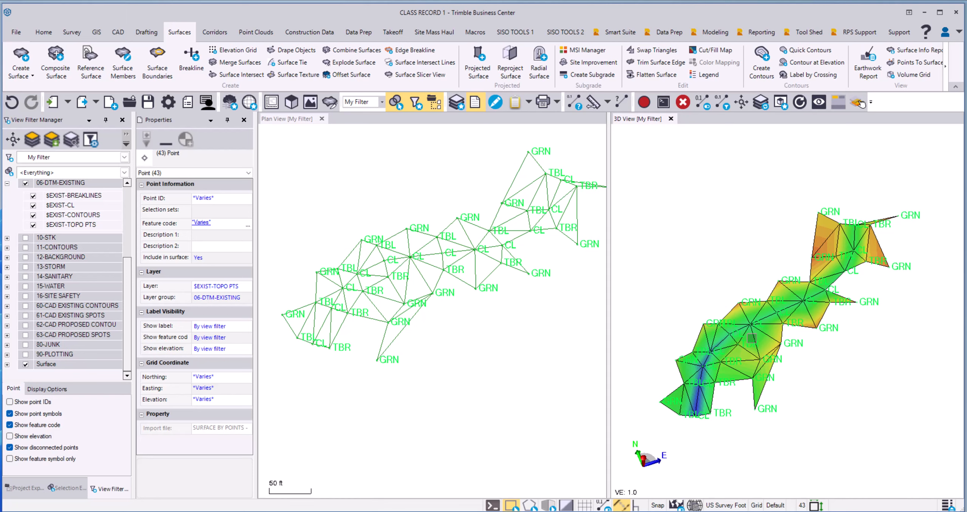
key(Page_Up)
key(Page_Up)
mouse_move(835, 352)
middle_down()
mouse_move(827, 323)
mouse_move(819, 352)
middle_up()
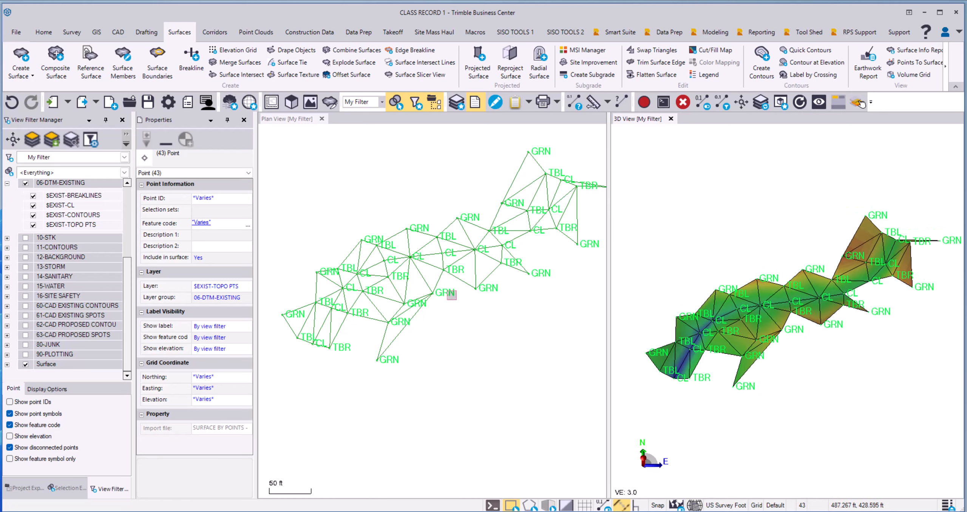
- Select the ORIGINAL surface in the plan view and set its transparency to 0
click(463, 281)
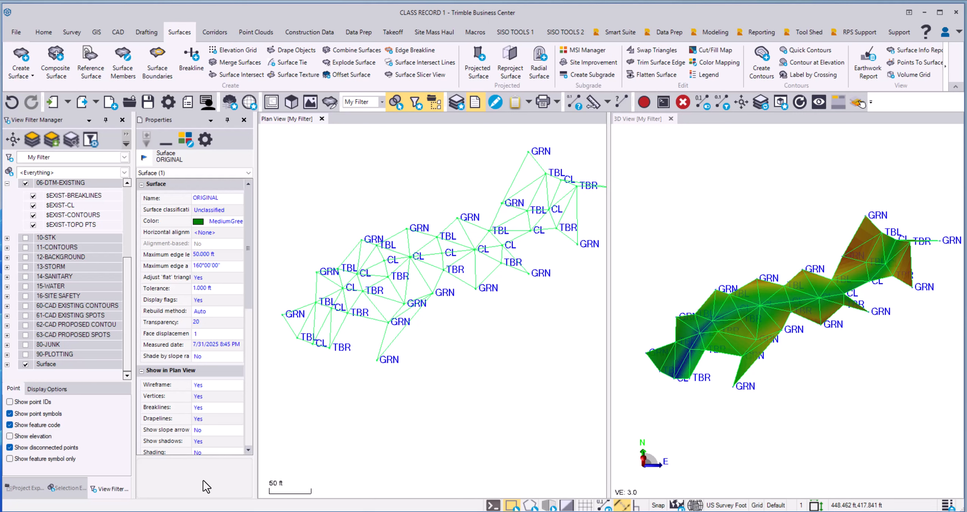
click(207, 321)
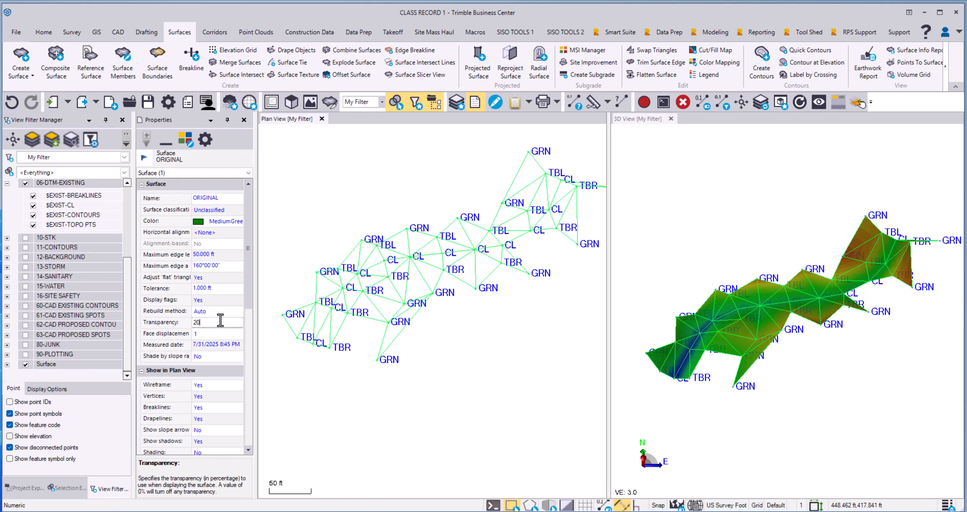
drag(221, 322, 139, 324)
text(0)
click(213, 371)
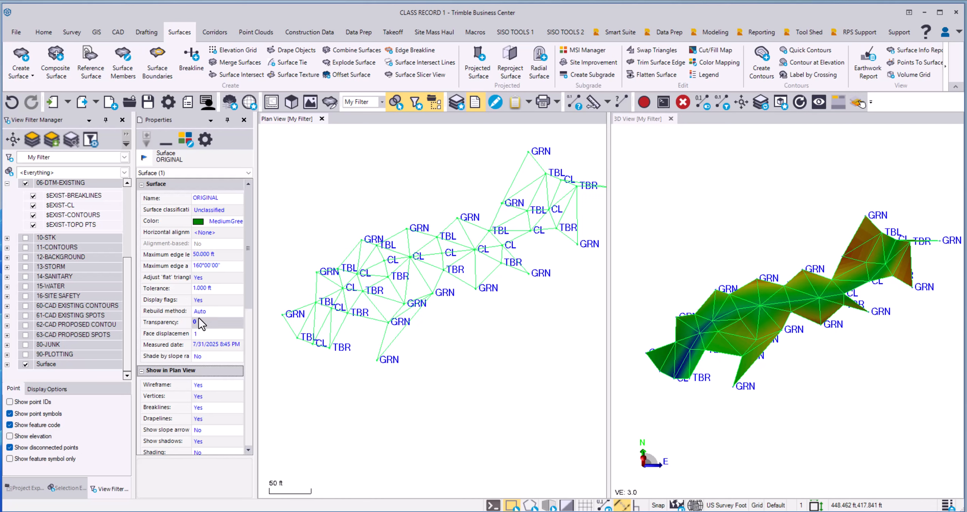
- Set the ORIGINAL surface's maximum edge length to 100 ft and inspect its outer triangles in 3D
click(216, 254)
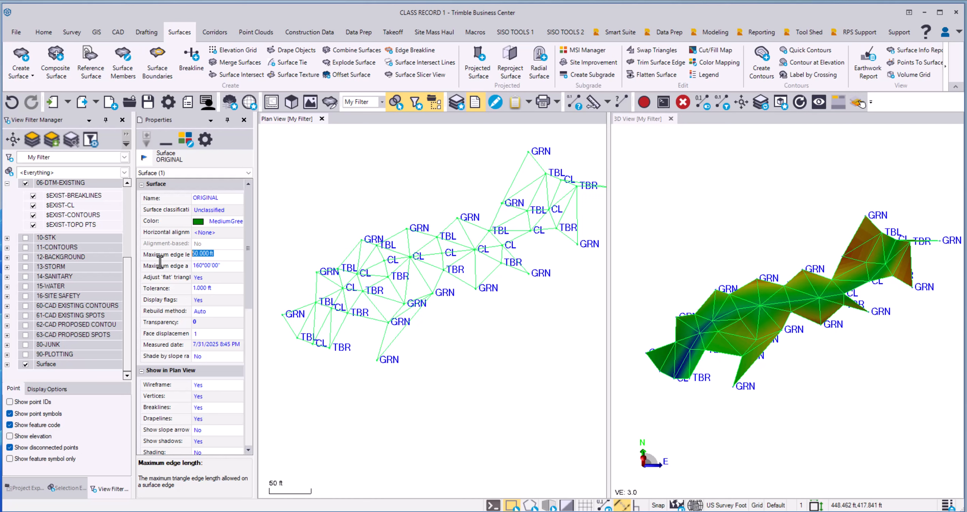
text(100)
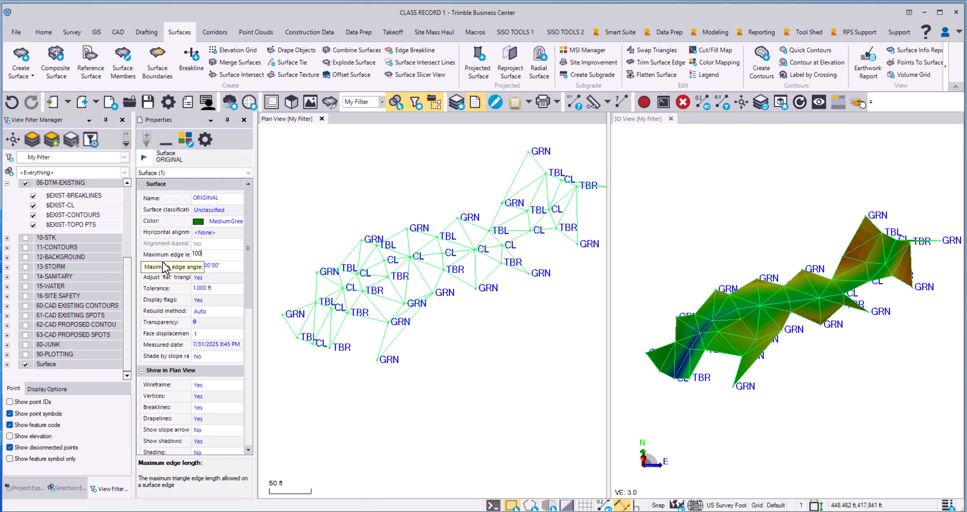
key(Return)
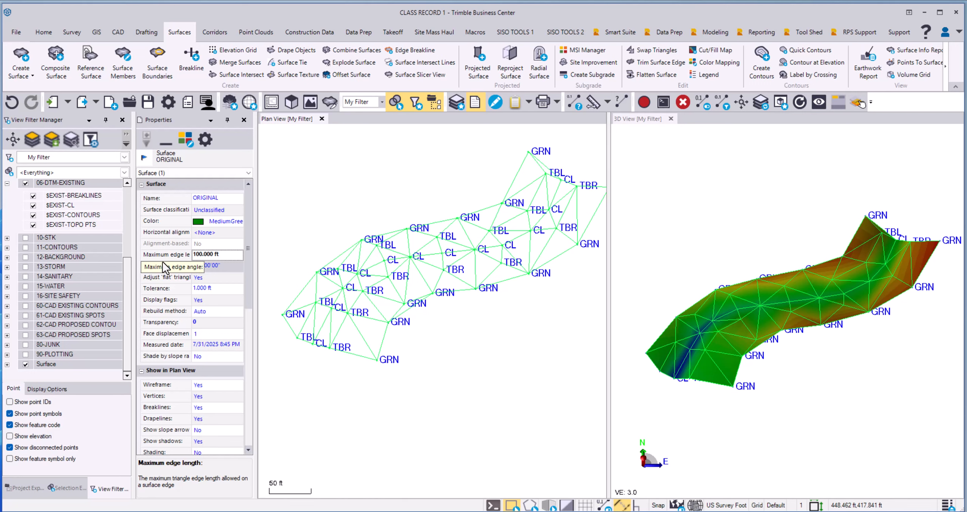
mouse_move(758, 315)
middle_down()
mouse_move(770, 315)
mouse_move(767, 264)
mouse_move(740, 310)
middle_up()
scroll(768, 299, up, 3)
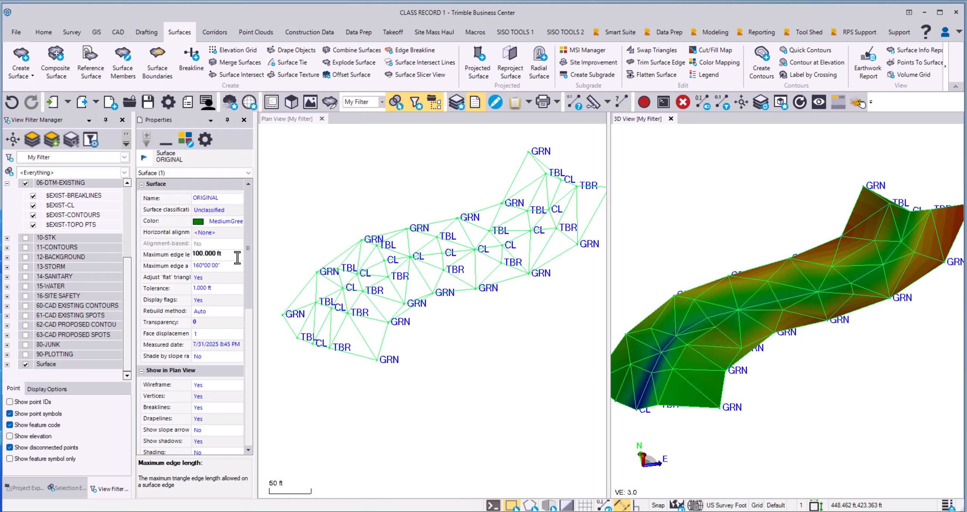
- Try a maximum edge length of 30 ft on the ORIGINAL surface
drag(235, 258, 195, 255)
text(30)
key(Return)
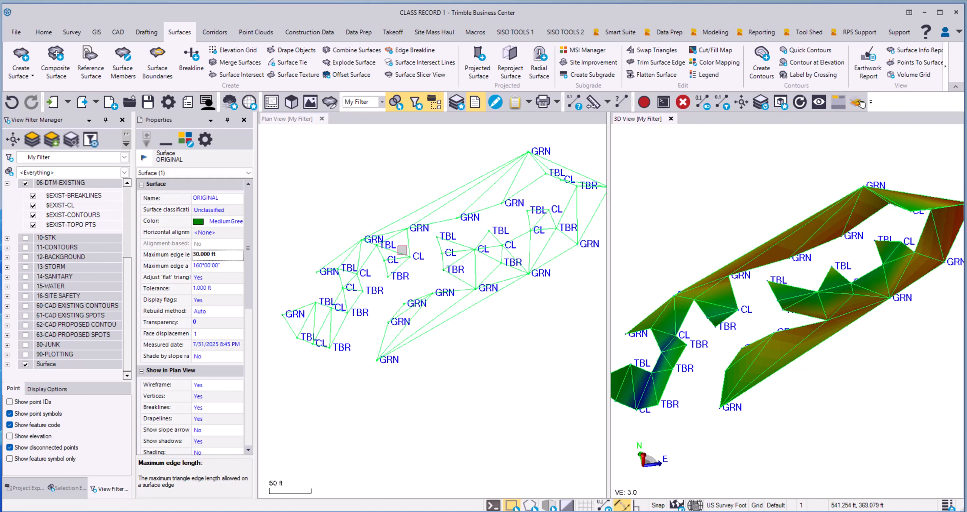
- Set the ORIGINAL surface's maximum edge length to 90 ft and inspect the channel in 3D
click(220, 253)
drag(232, 253, 133, 247)
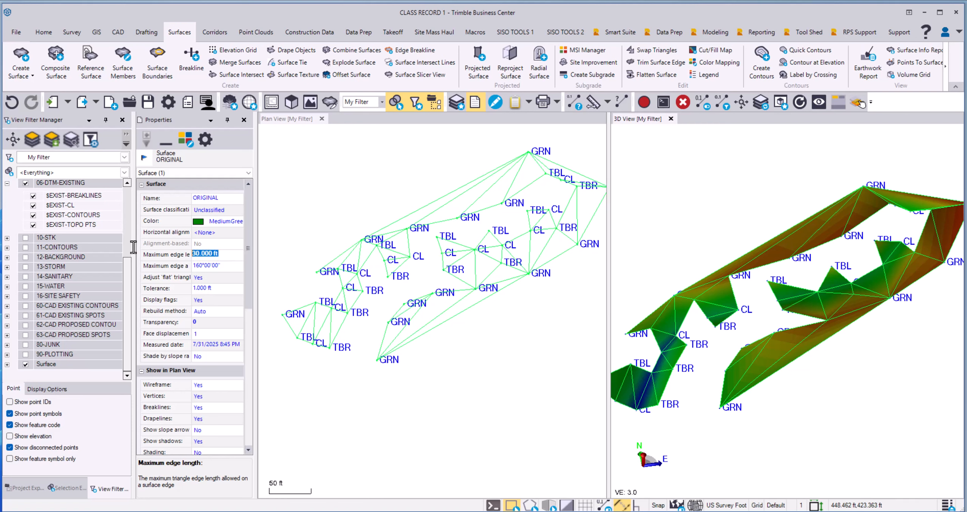
text(90)
key(Return)
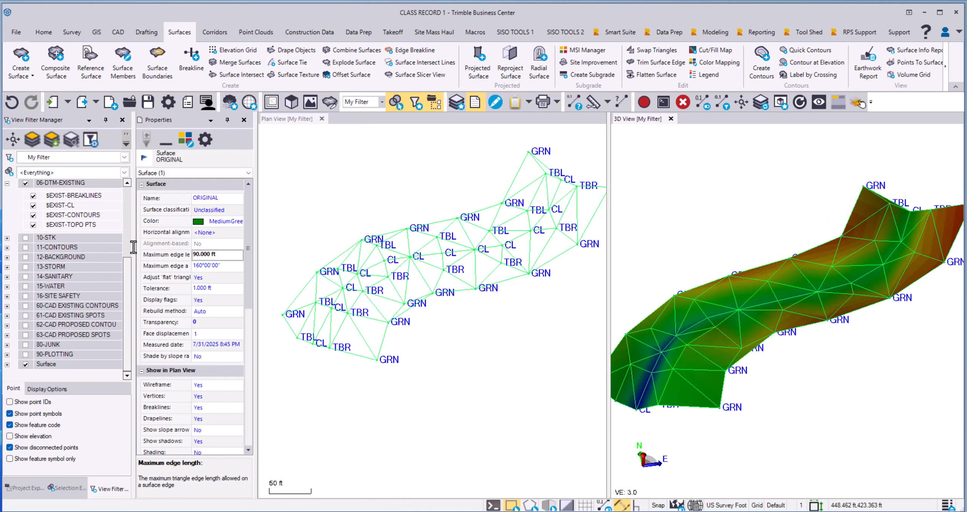
drag(794, 329, 811, 312)
middle_drag(747, 315, 762, 288)
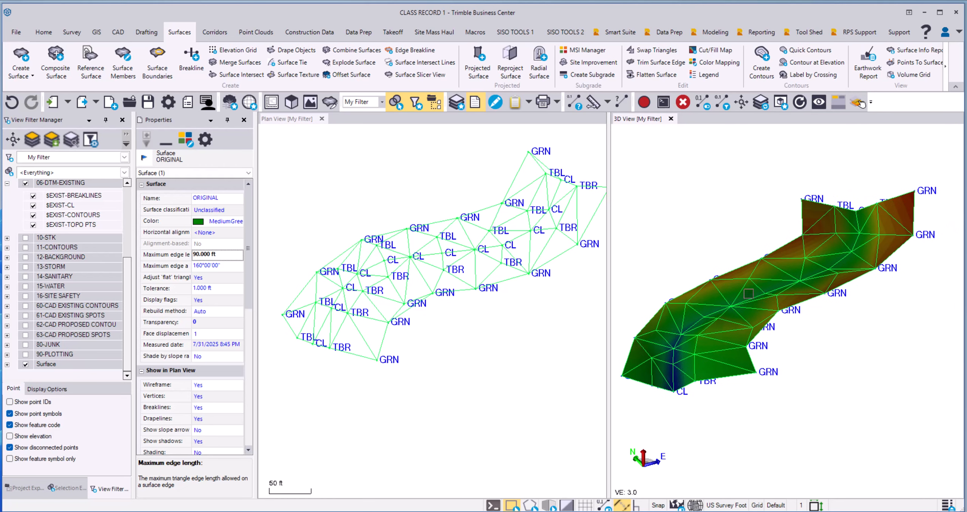
drag(737, 303, 758, 302)
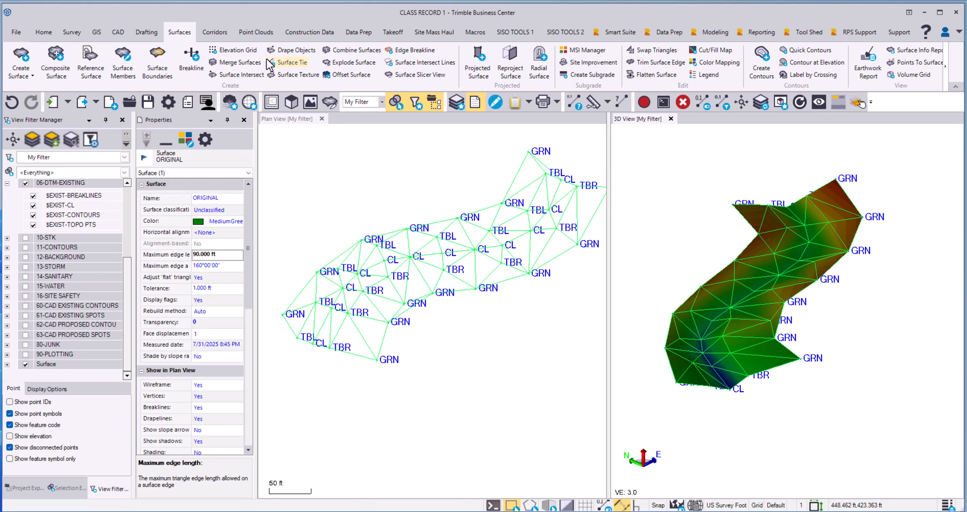
- Create a new linestring named BRKLN on the $EXIST-BREAKLINES layer with sharp surface sharpness
click(118, 34)
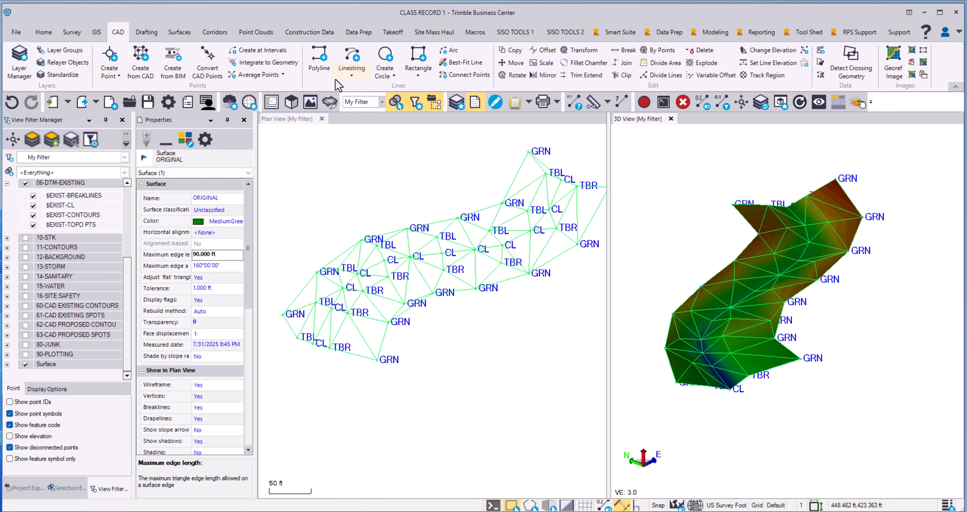
click(351, 57)
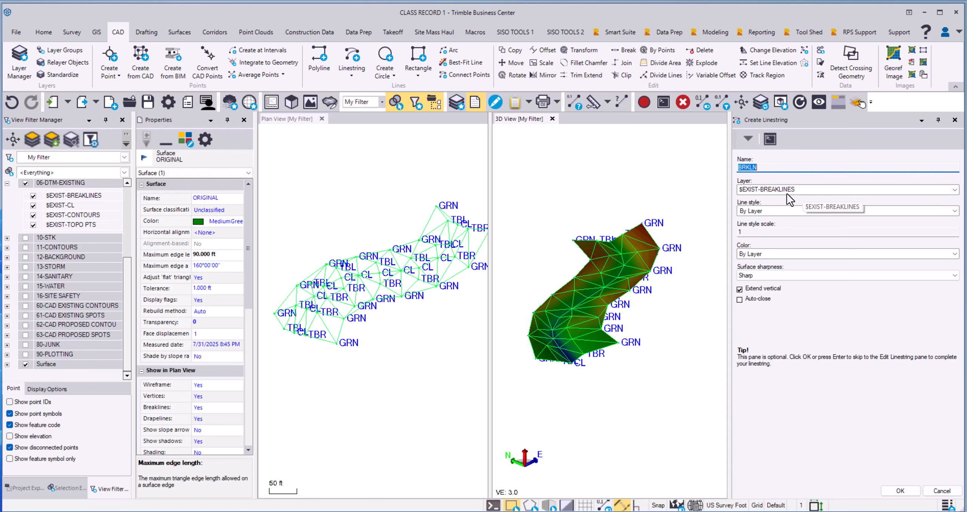
click(911, 493)
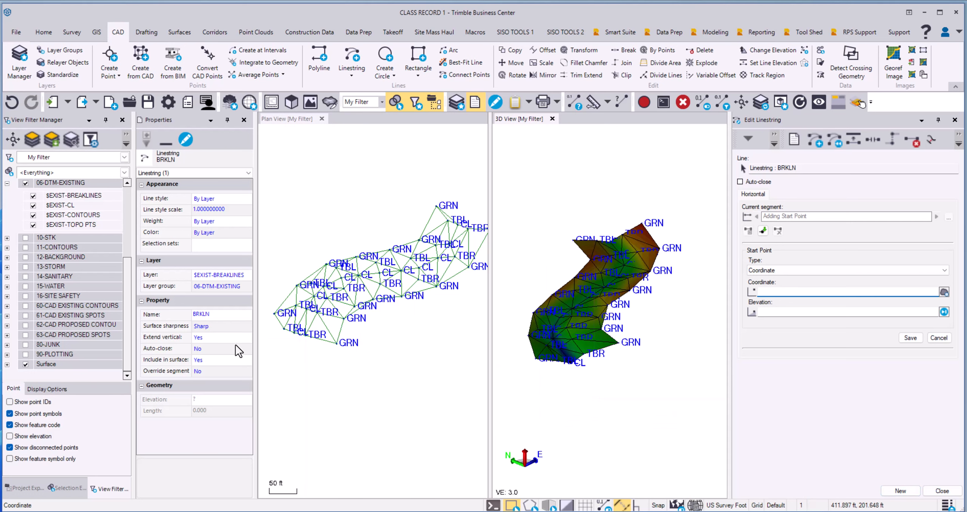
- Draw the linestring in the plan view through all the CL points, from the southwest end of the channel to the northeast
scroll(291, 325, up, 3)
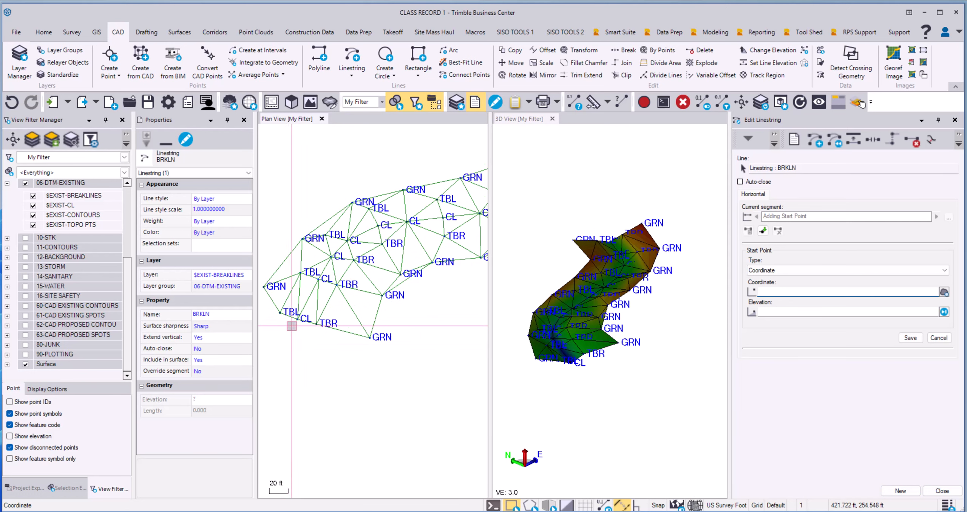
click(297, 318)
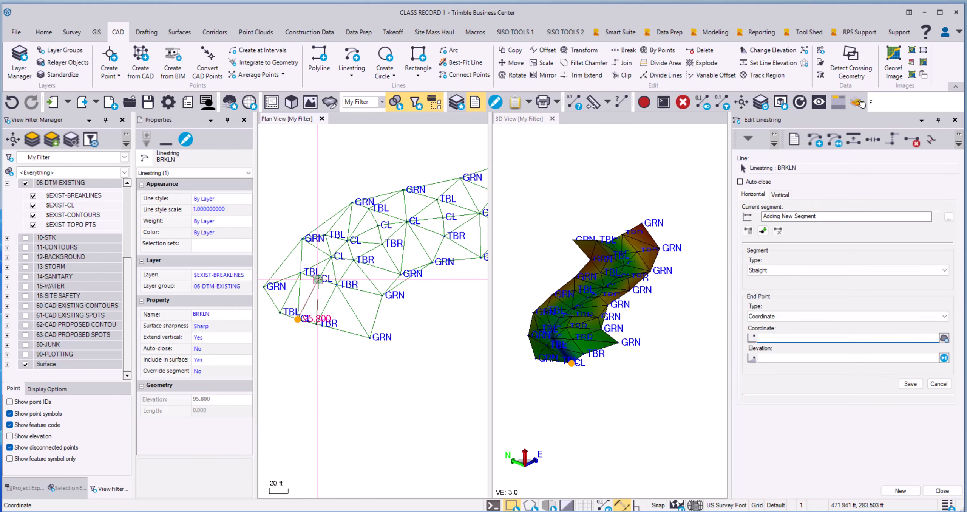
click(316, 280)
click(332, 256)
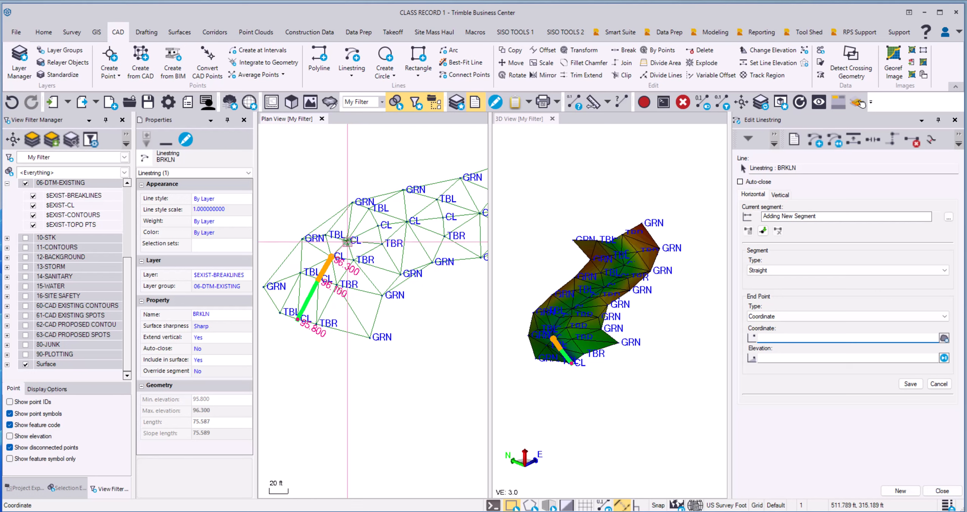
click(378, 225)
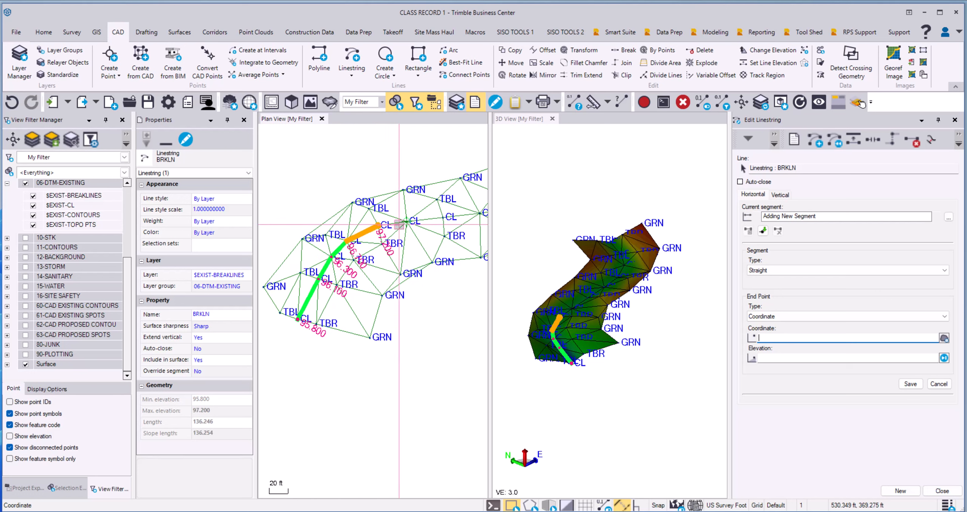
click(405, 221)
middle_drag(406, 221, 291, 287)
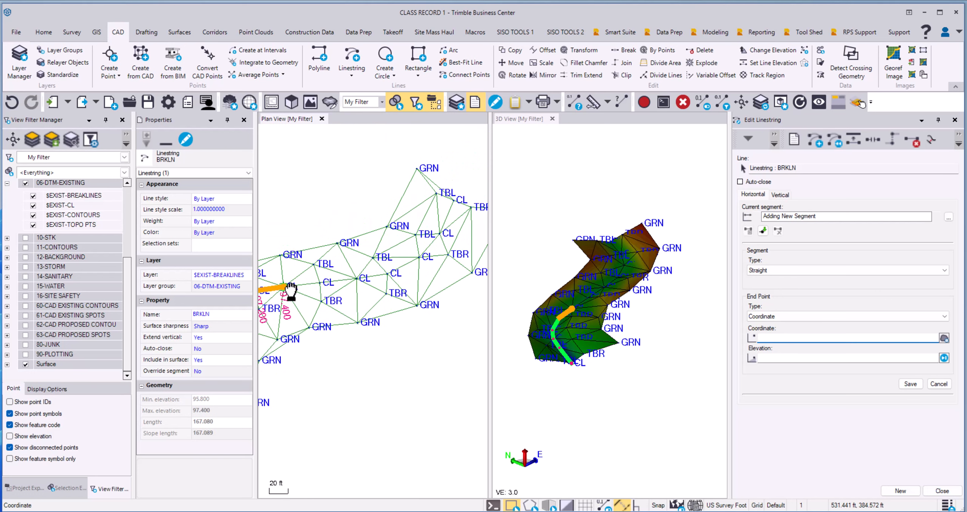
click(321, 282)
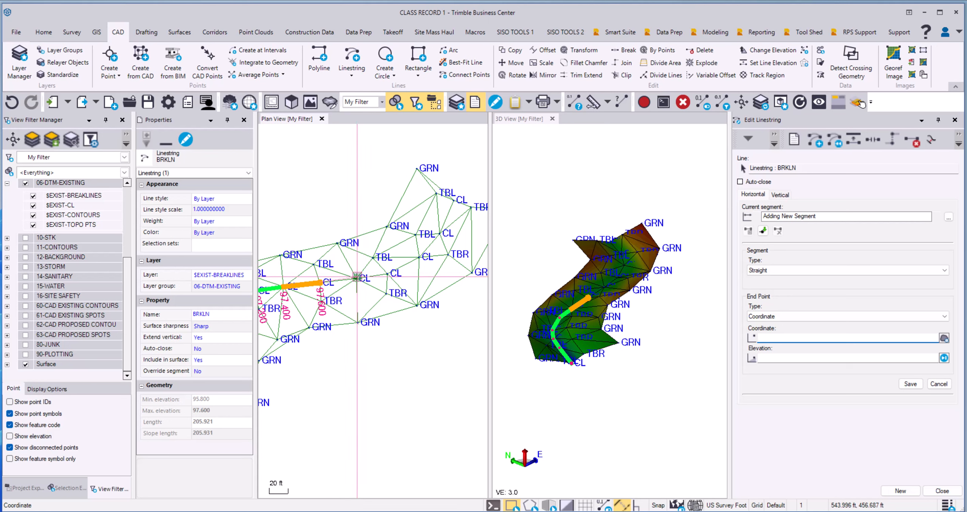
click(357, 277)
click(388, 272)
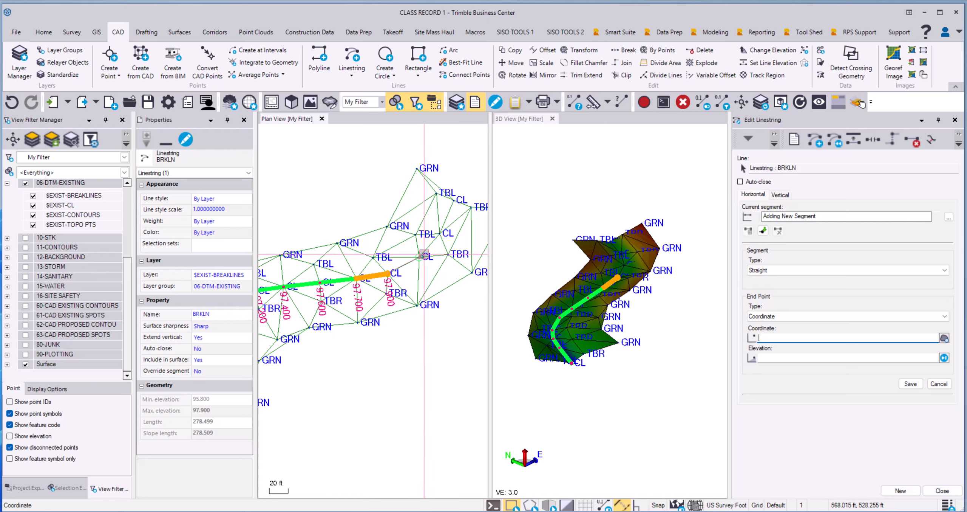
click(421, 255)
click(440, 233)
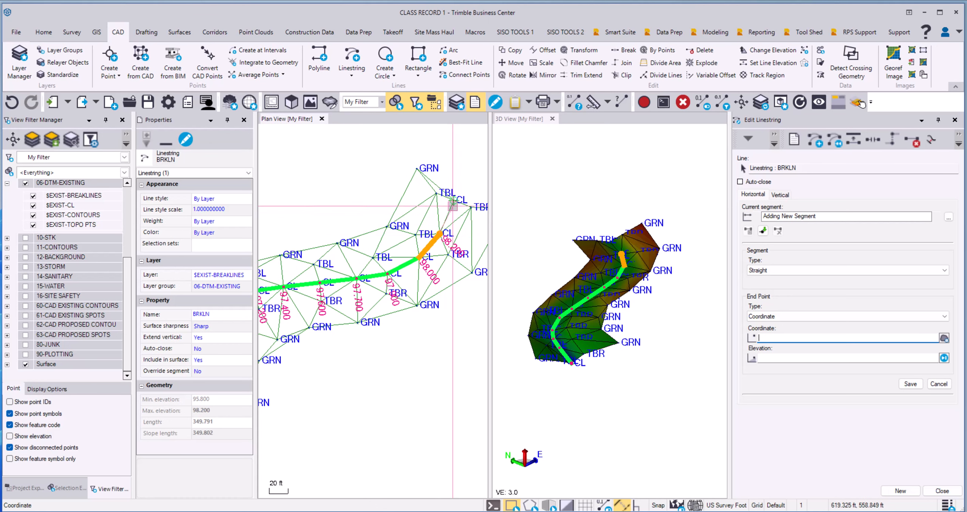
click(453, 206)
scroll(434, 311, down, 1)
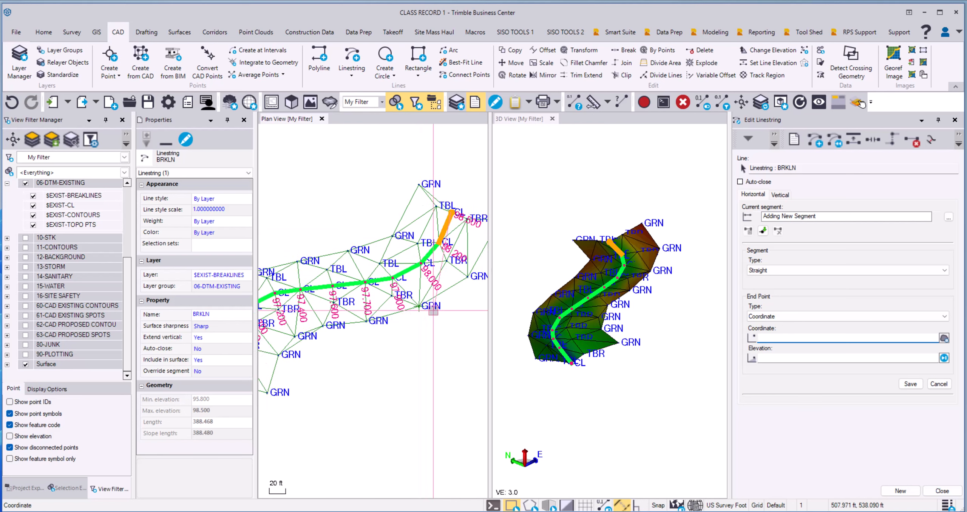
scroll(433, 310, down, 3)
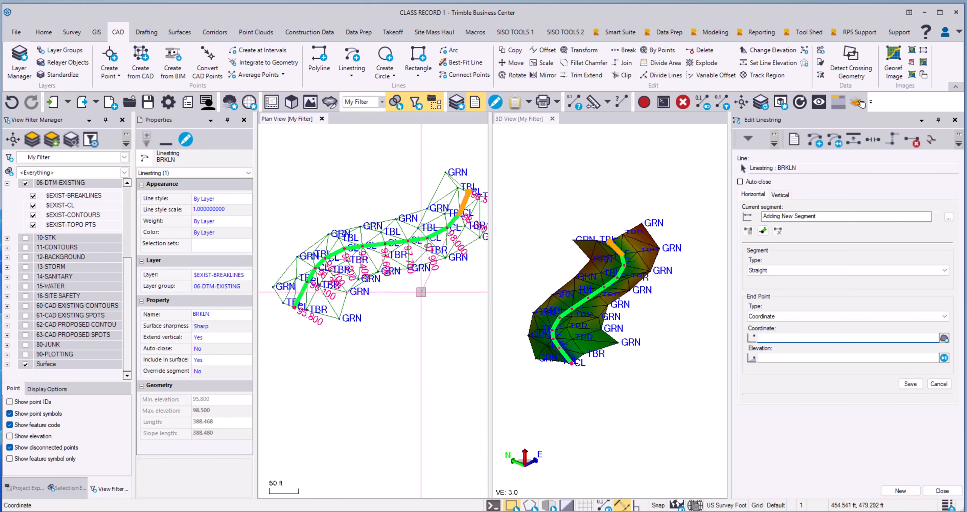
- Add the centerline linestring as a member of the ORIGINAL surface and decline saving the project
click(180, 32)
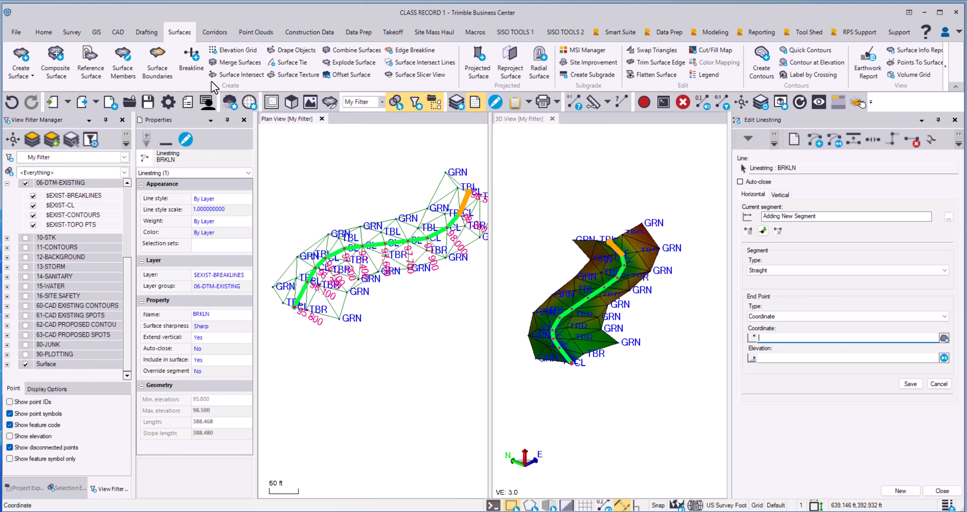
click(124, 60)
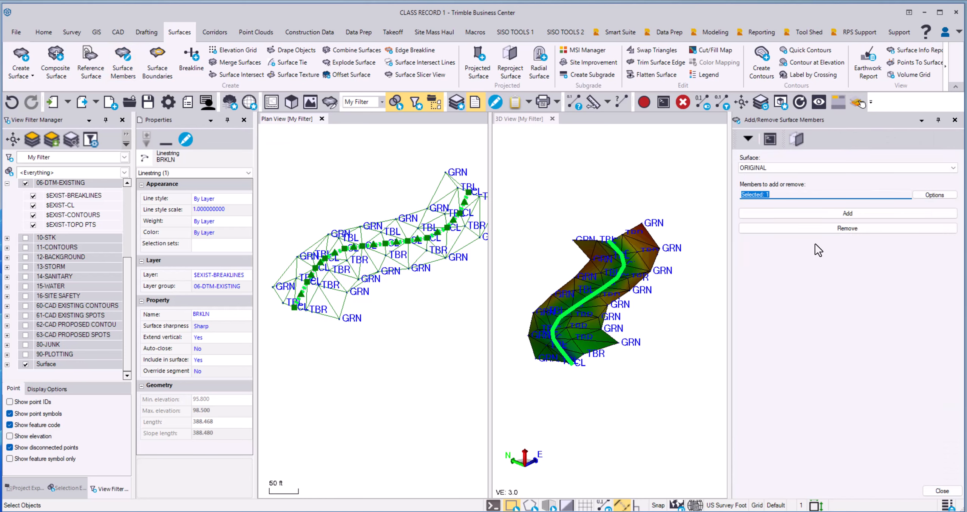
click(807, 212)
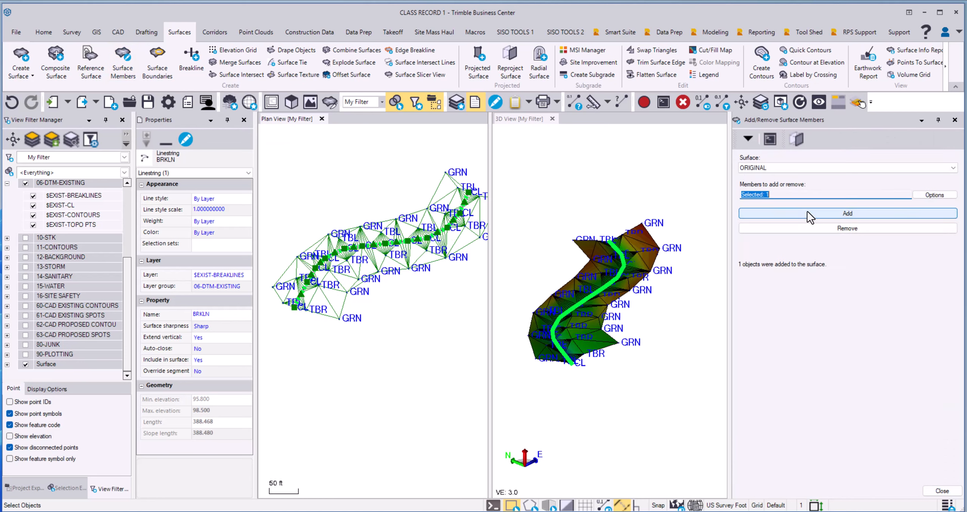
scroll(608, 285, up, 5)
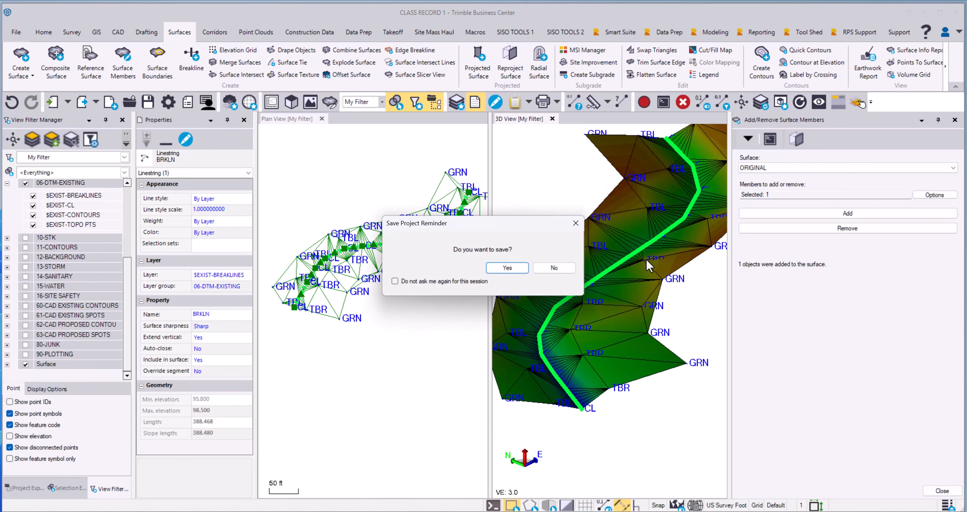
click(555, 267)
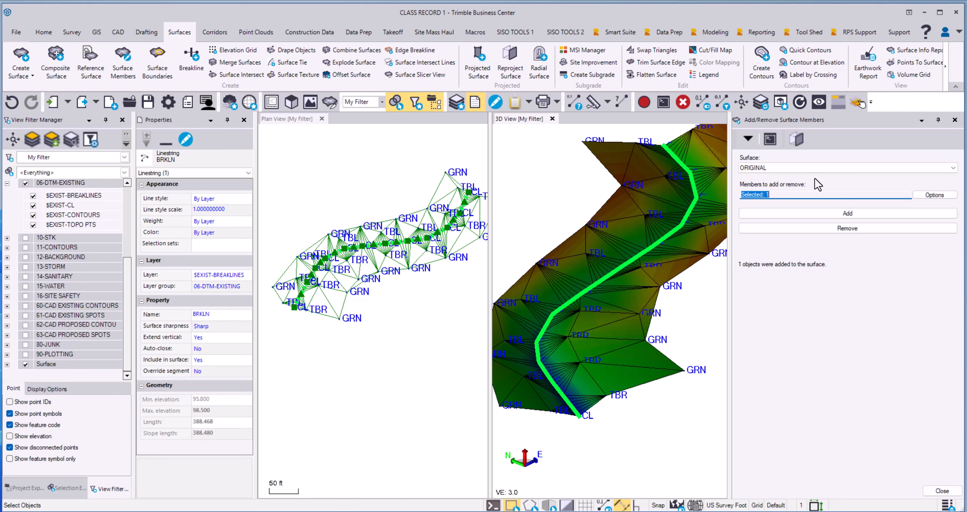
- Return to linestring editing, finish the centerline breakline and start another BRKLN linestring
click(748, 139)
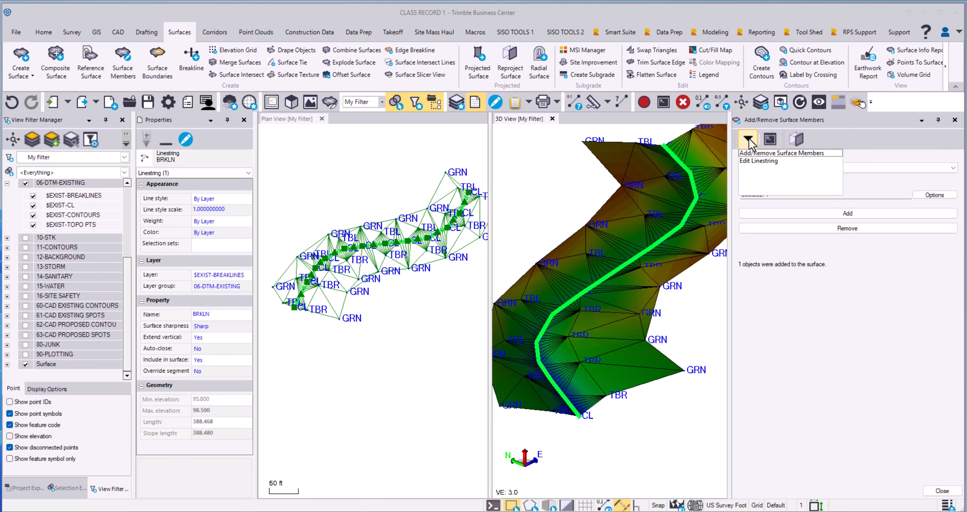
click(760, 161)
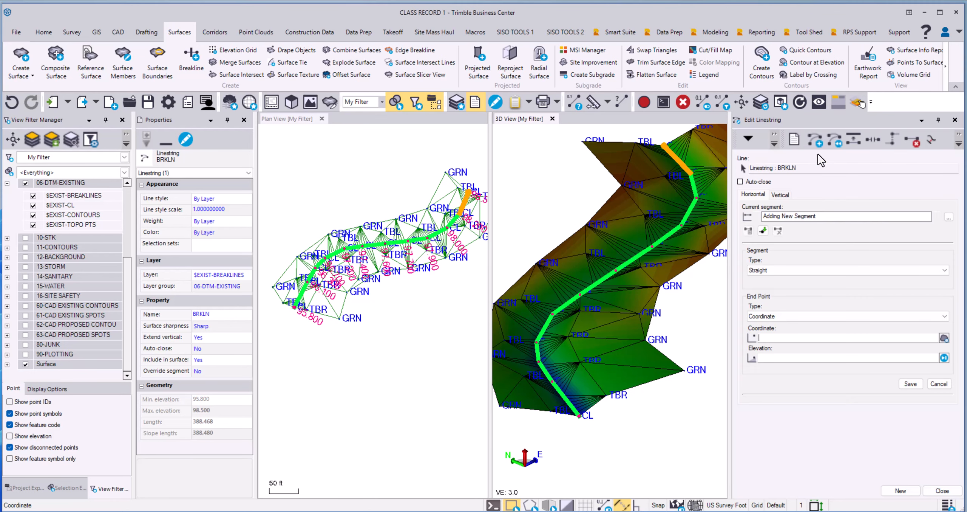
click(908, 492)
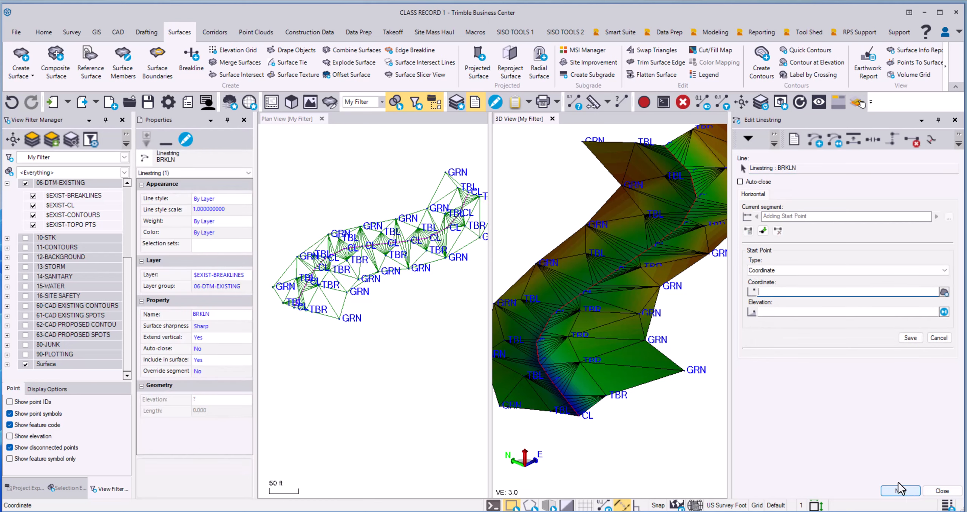
- Draw the new BRKLN linestring through all the TBR points, from the southwest end of the channel to the northeast
scroll(304, 320, up, 4)
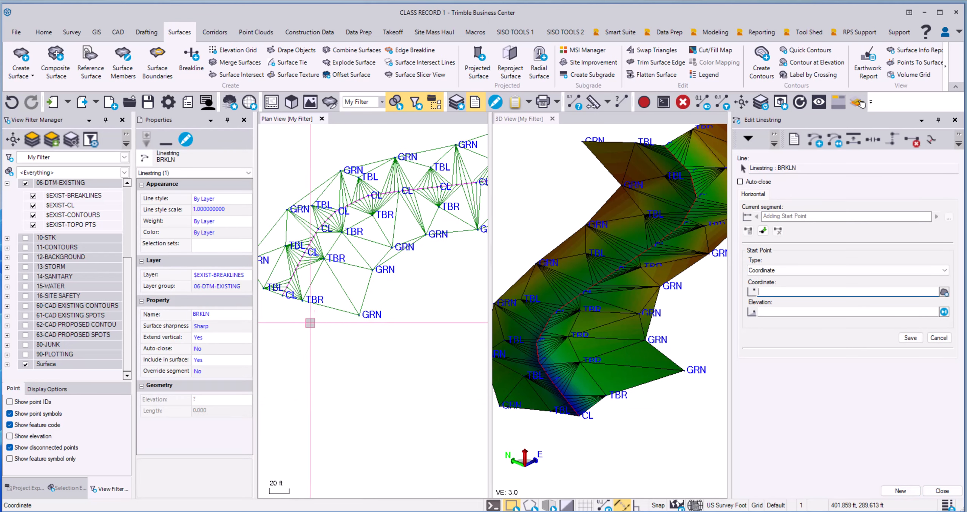
click(302, 300)
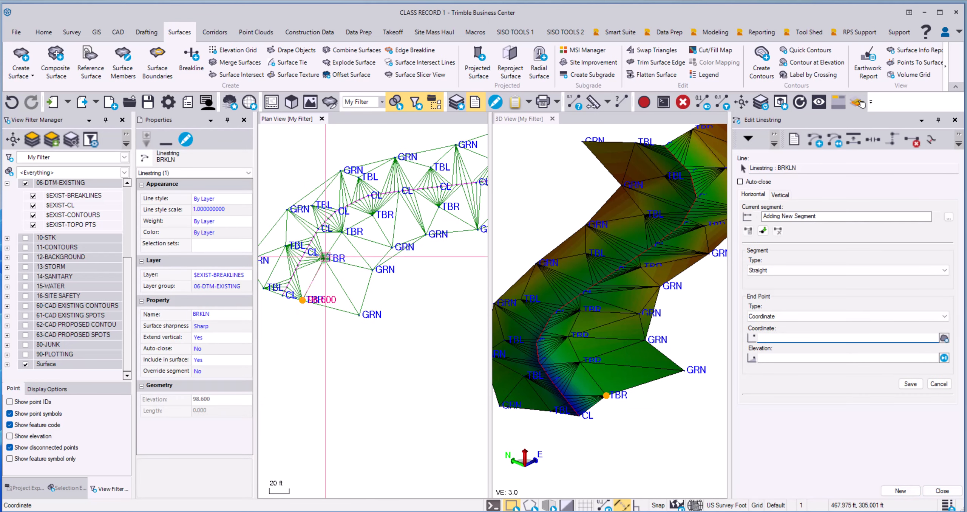
click(324, 258)
click(342, 231)
click(373, 214)
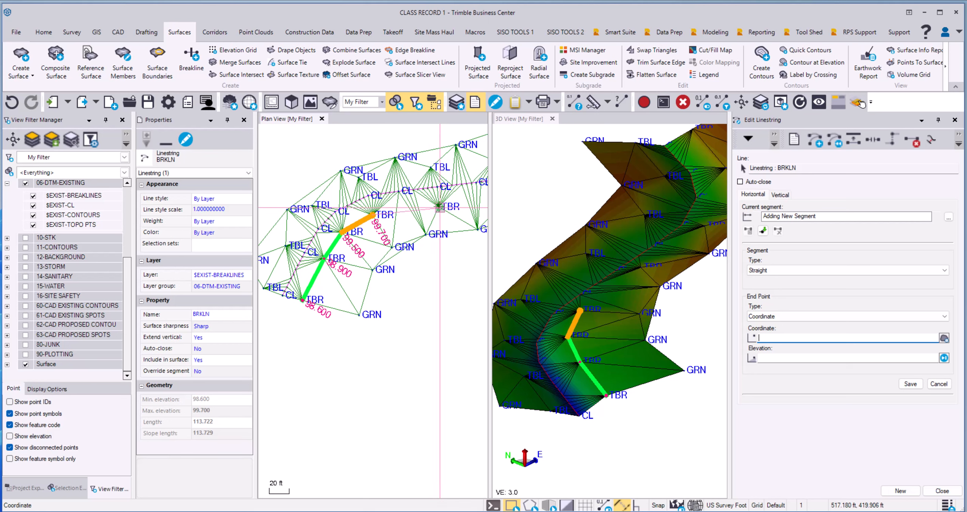
click(439, 206)
middle_drag(443, 232, 367, 283)
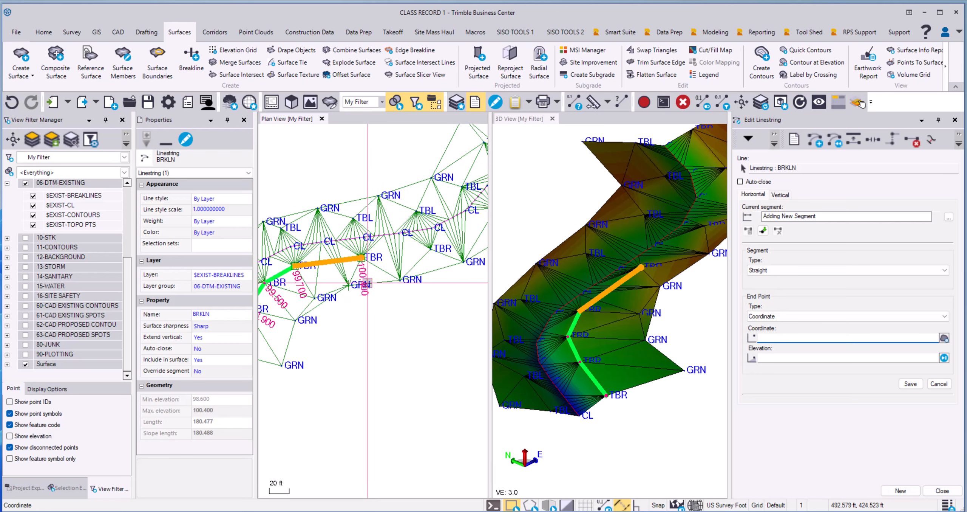
click(431, 249)
middle_drag(459, 236, 359, 286)
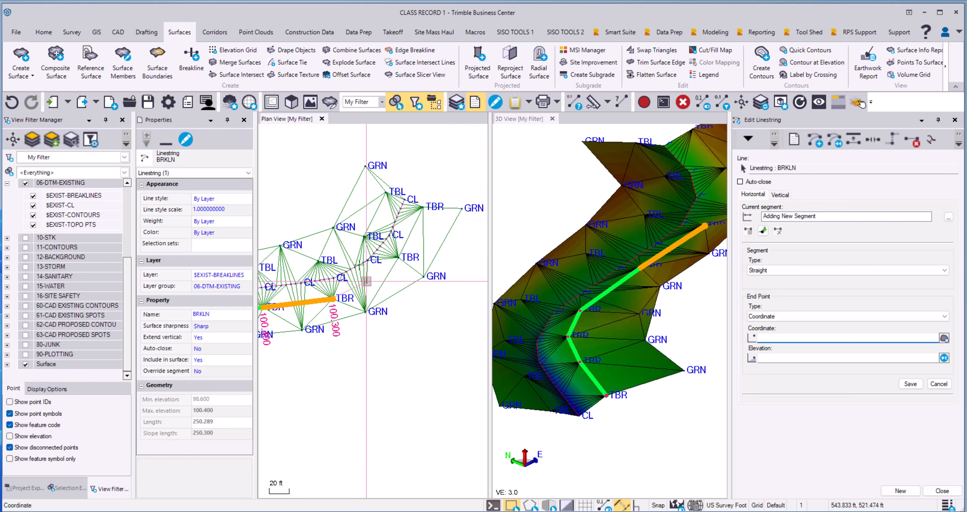
click(398, 257)
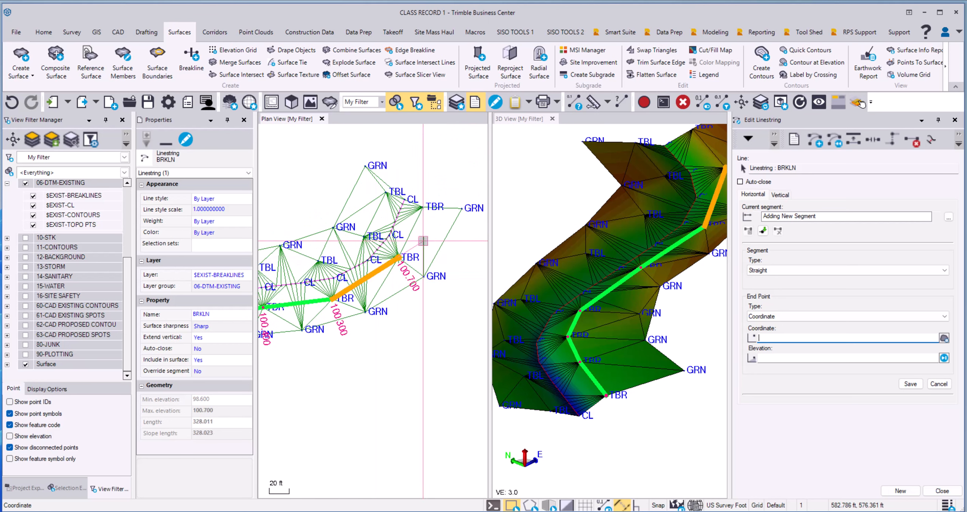
click(423, 206)
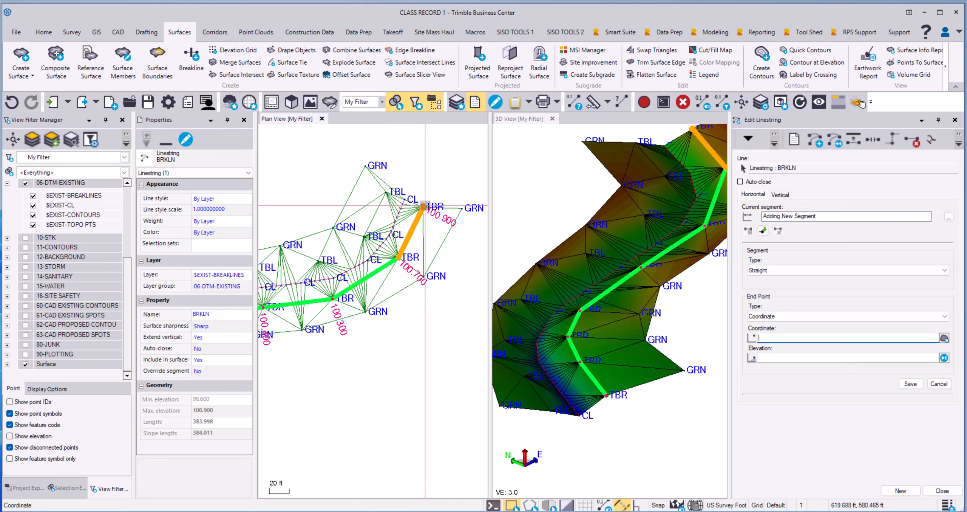
- Add the TBR linestring as a member of the ORIGINAL surface and inspect the triangulation in the 3D view
click(749, 139)
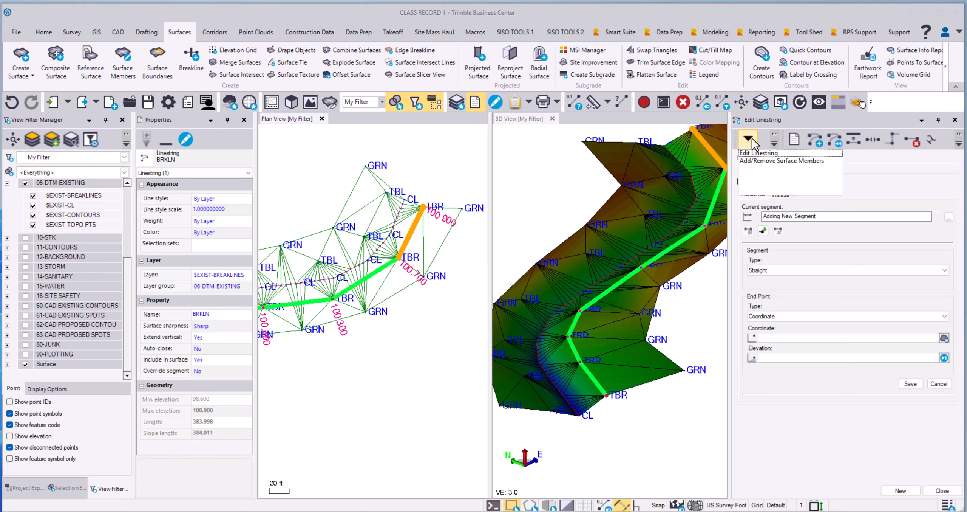
click(757, 158)
click(832, 213)
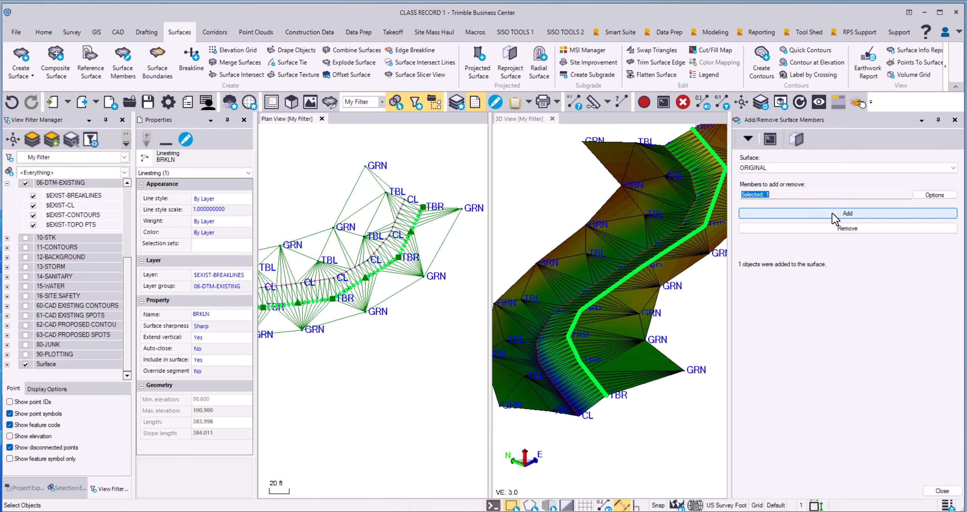
scroll(611, 410, down, 3)
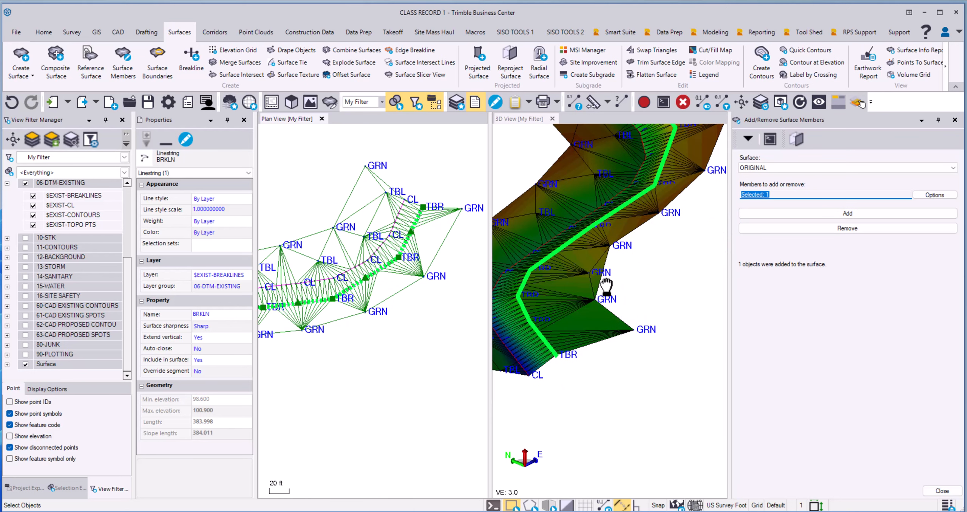
scroll(598, 255, up, 2)
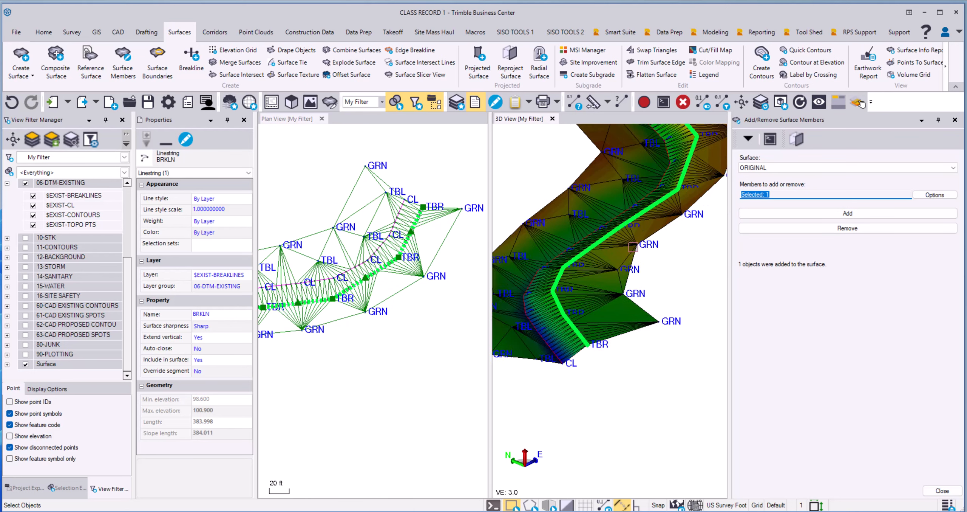
scroll(636, 251, down, 1)
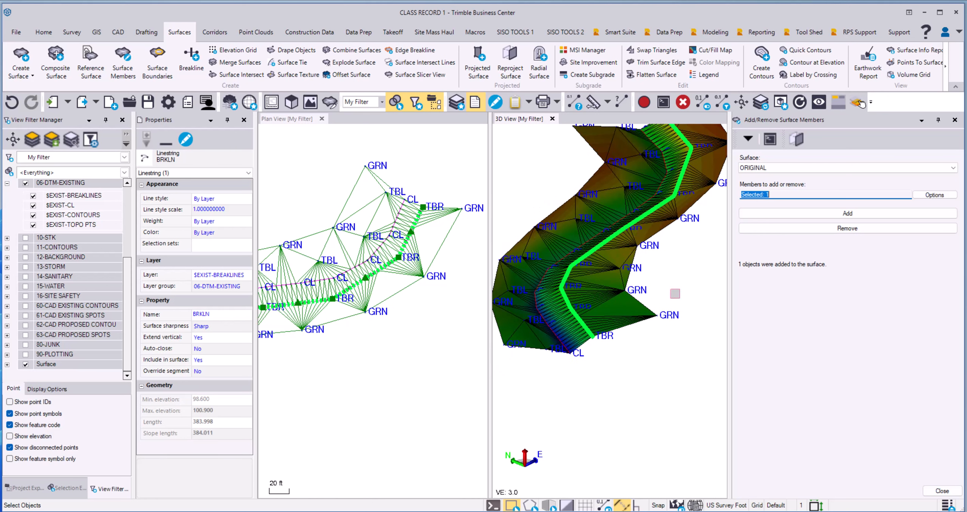
- Return to linestring editing, finish the TBR breakline and start another BRKLN linestring
click(748, 138)
click(759, 160)
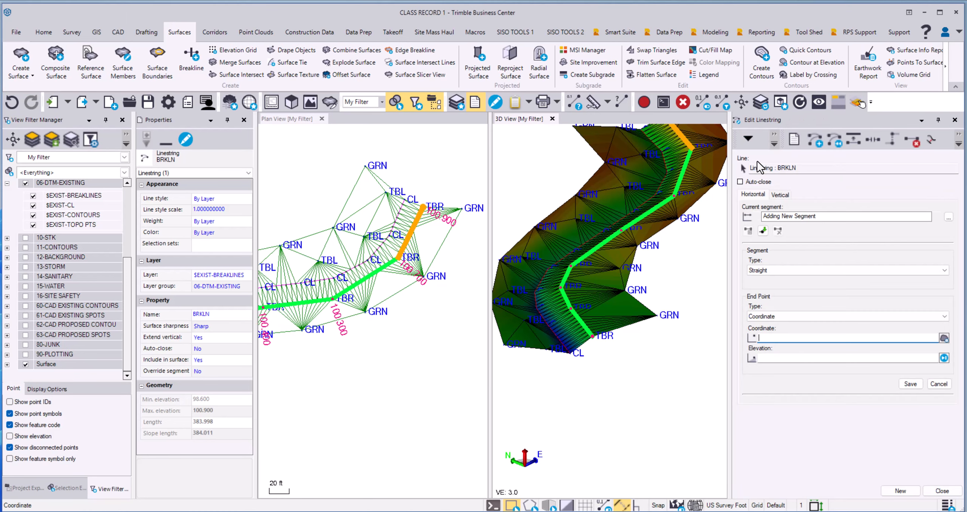
click(901, 490)
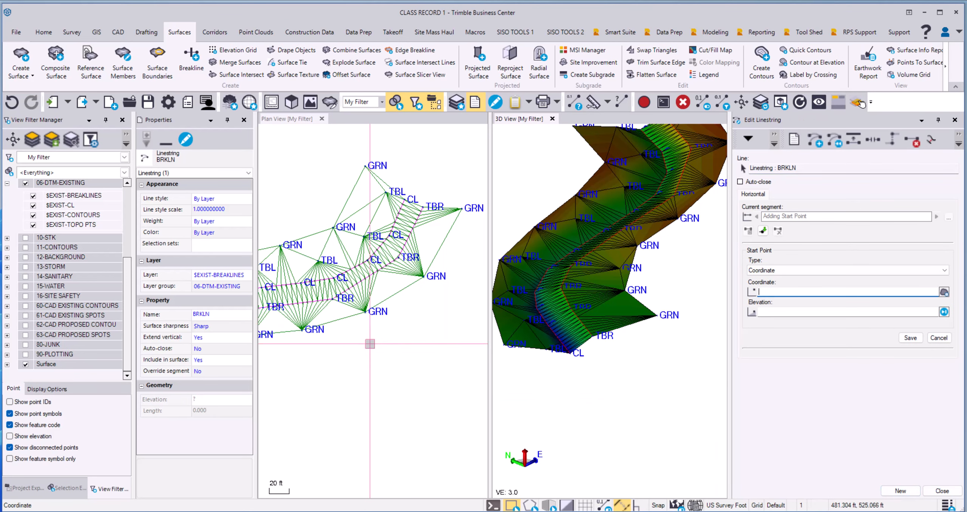
- Draw the linestring in the plan view through all the TBL points, from the southwest end to the northeast
middle_drag(357, 336, 486, 268)
middle_drag(341, 309, 421, 268)
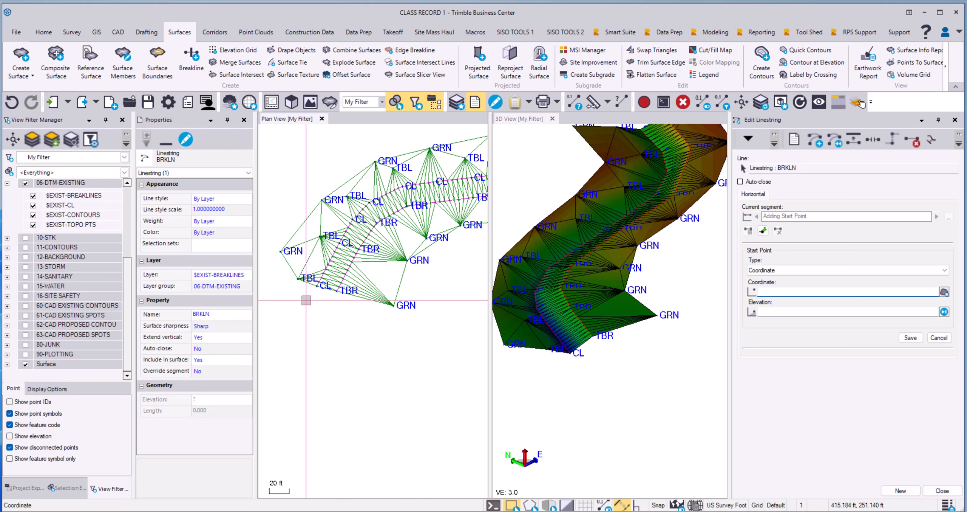
click(298, 280)
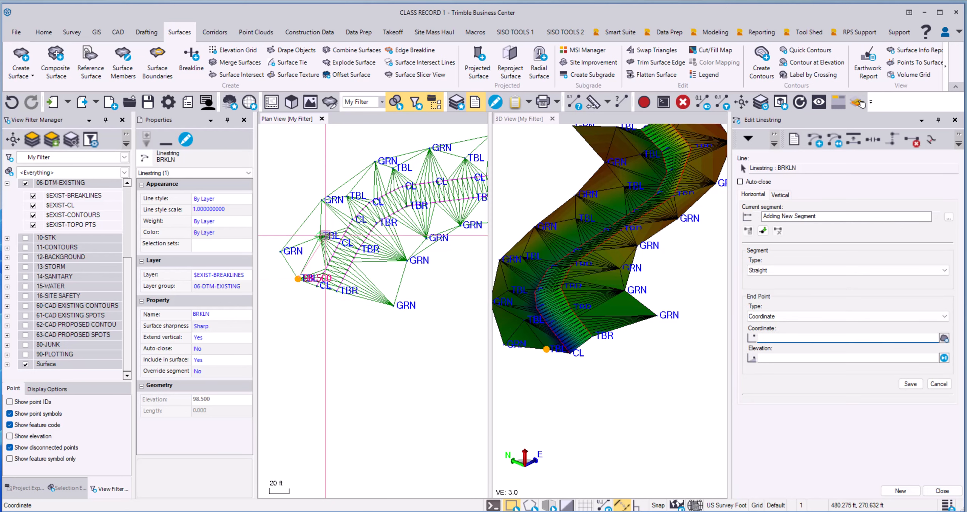
click(320, 235)
click(346, 195)
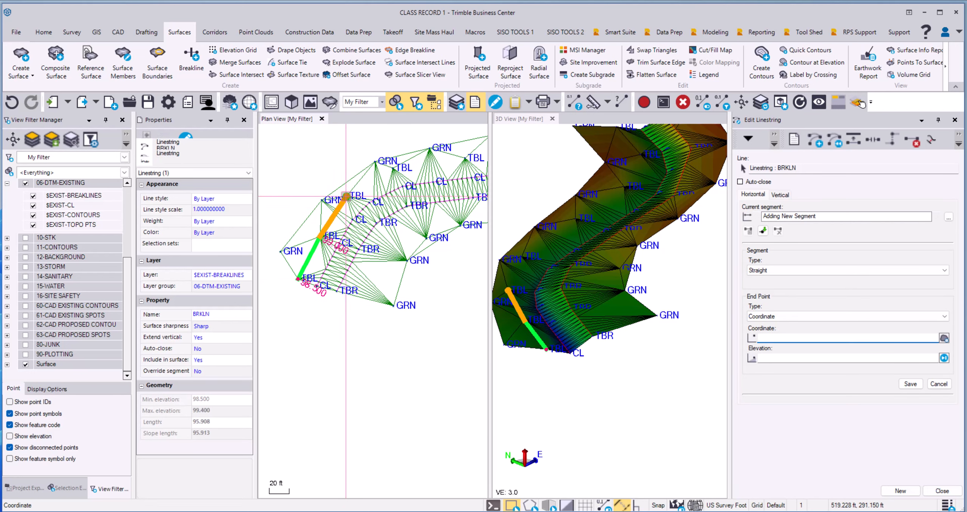
click(393, 169)
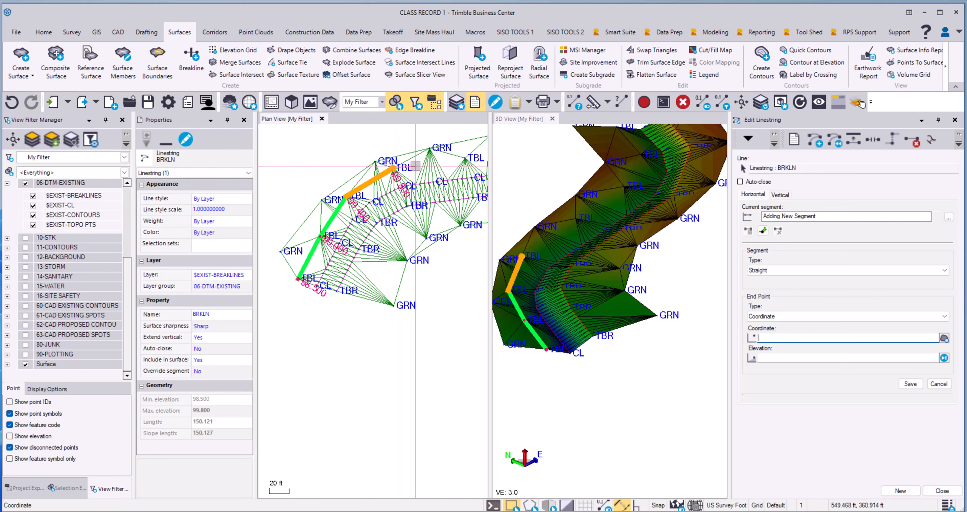
middle_drag(430, 174, 342, 182)
click(422, 169)
click(380, 175)
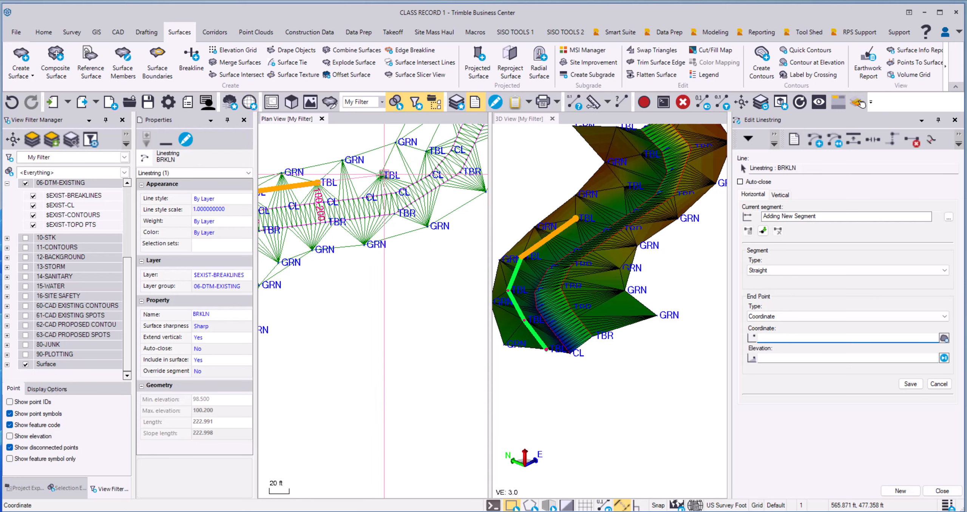
click(429, 151)
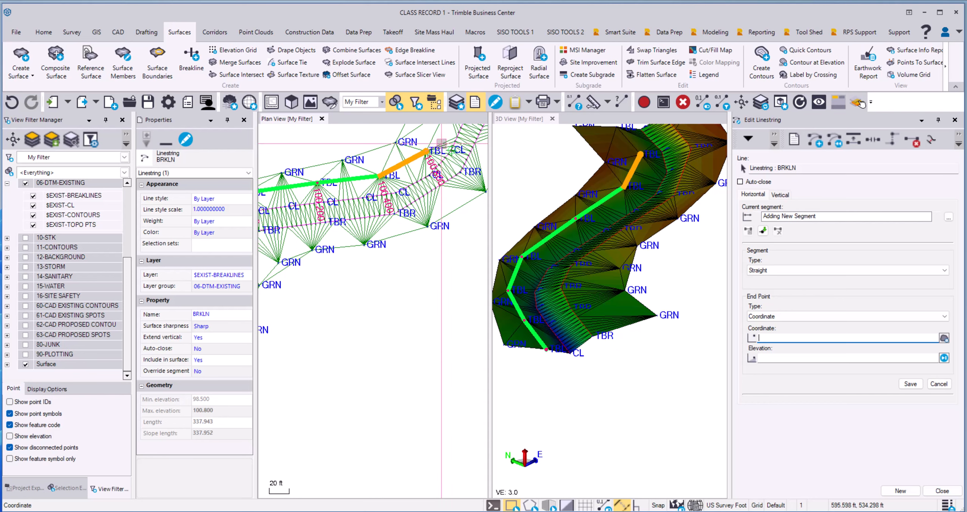
middle_drag(444, 145, 398, 242)
click(404, 204)
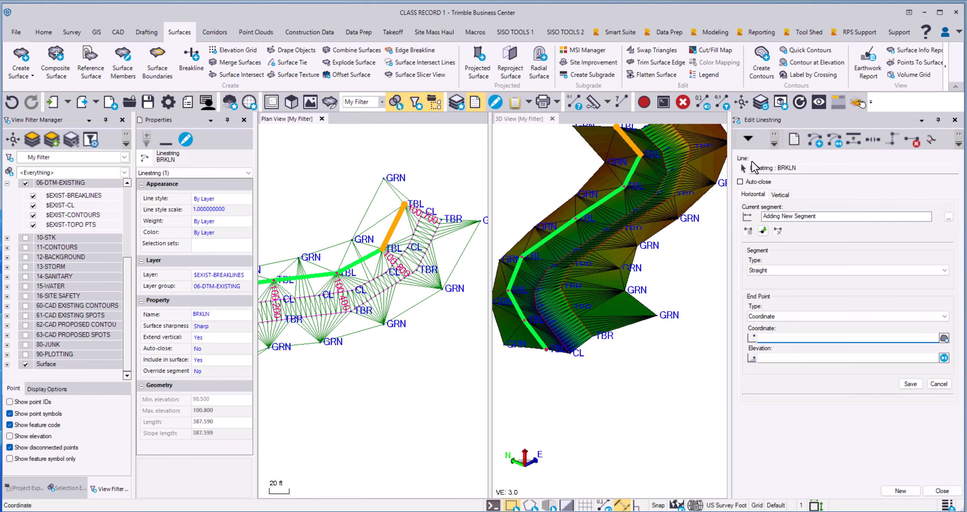
- Add the TBL linestring as a member of the ORIGINAL surface, then end both the surface members and linestring editing commands
click(748, 138)
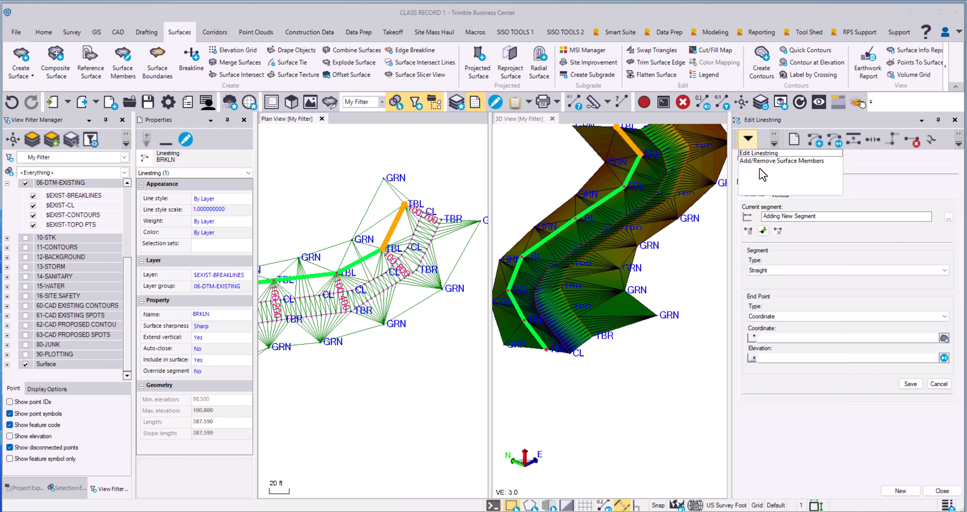
click(760, 161)
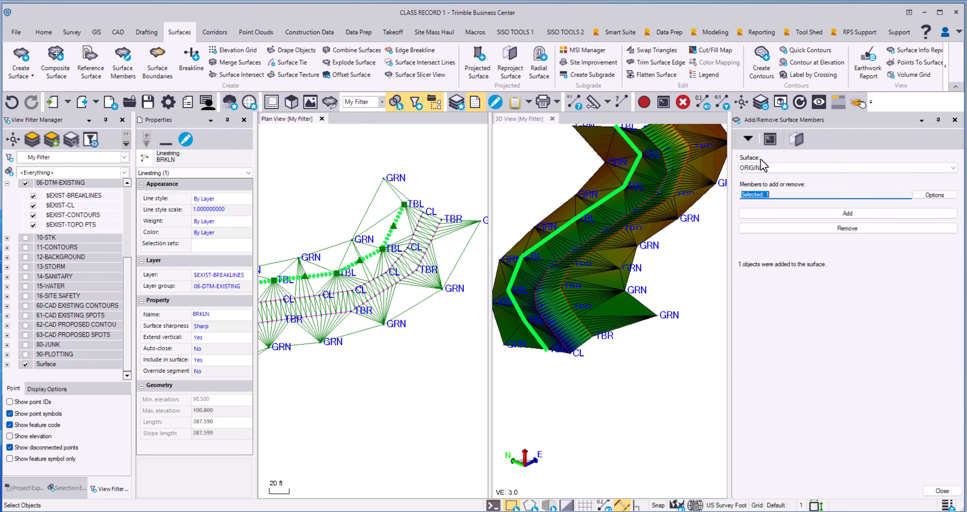
click(807, 214)
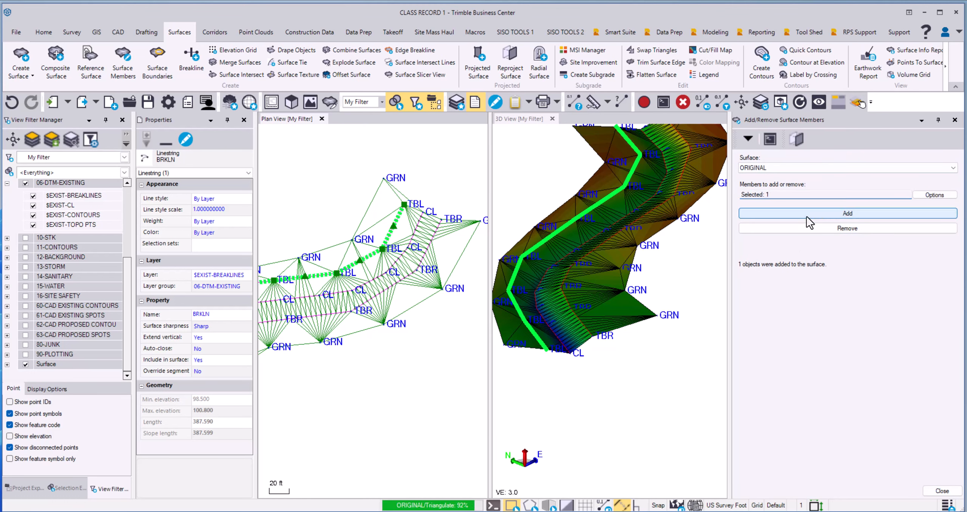
click(942, 491)
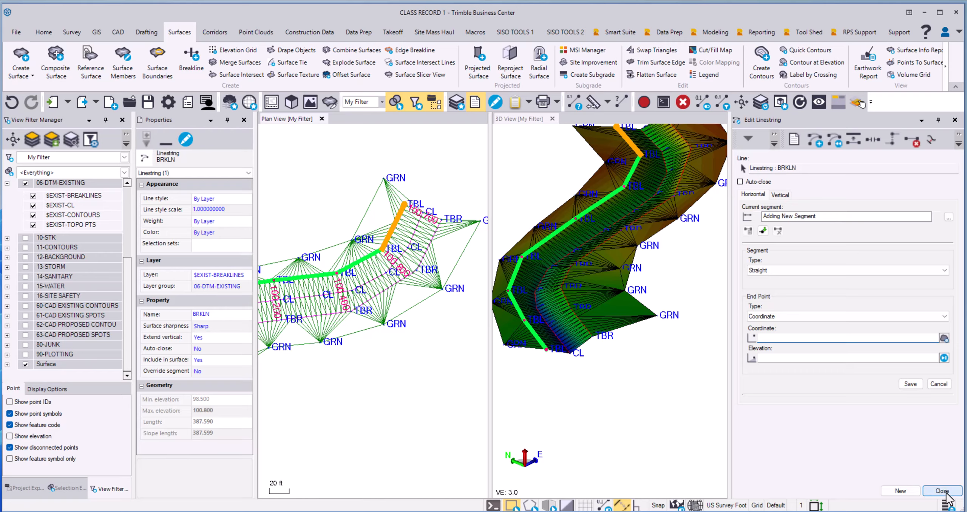
click(943, 491)
click(832, 410)
- Examine how the surface triangles follow the three channel breaklines in the 3D and plan views
scroll(747, 294, down, 1)
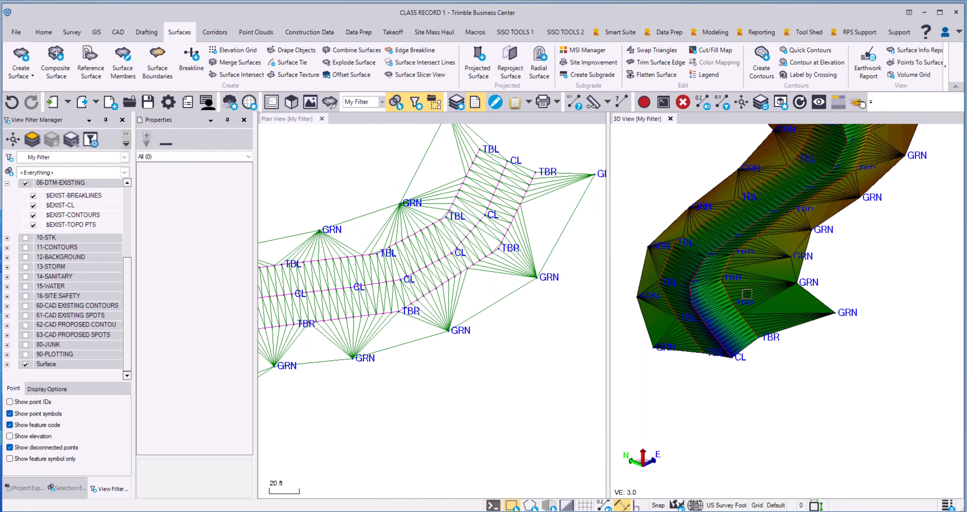
shift+middle_drag(755, 276, 755, 287)
middle_drag(764, 243, 765, 350)
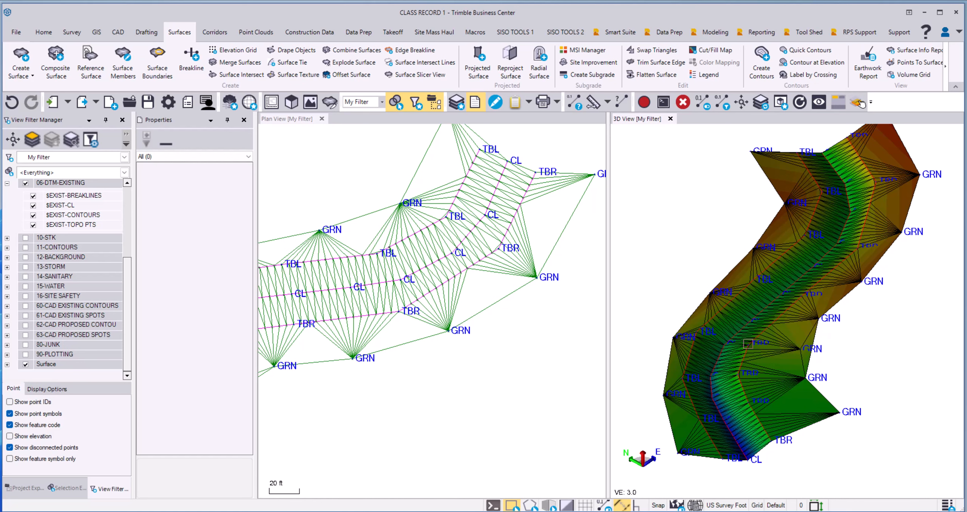
middle_drag(446, 358, 563, 287)
middle_drag(389, 358, 480, 342)
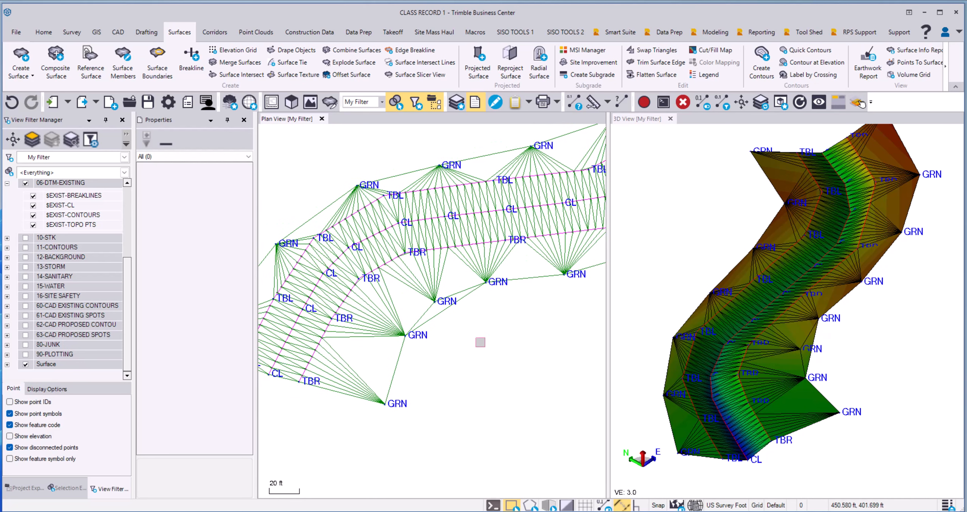
middle_drag(370, 331, 434, 363)
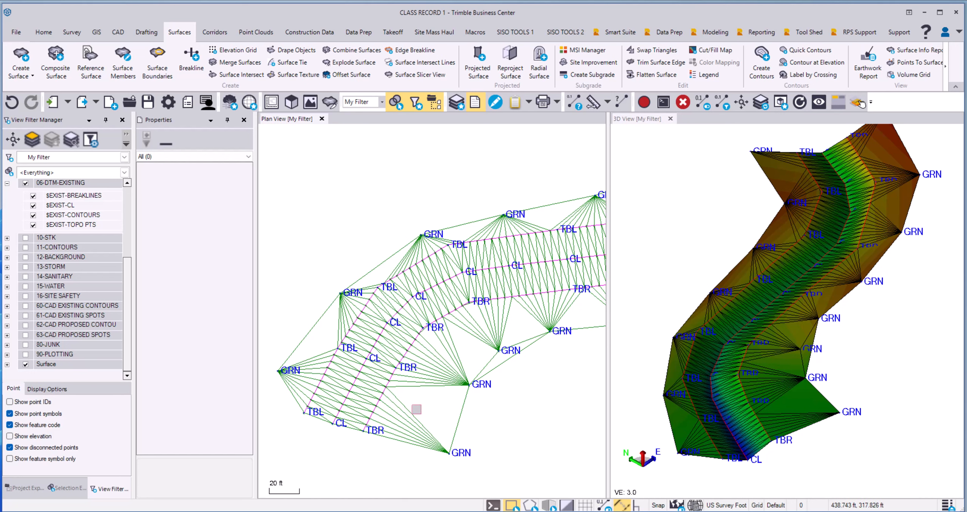
middle_drag(421, 398, 423, 354)
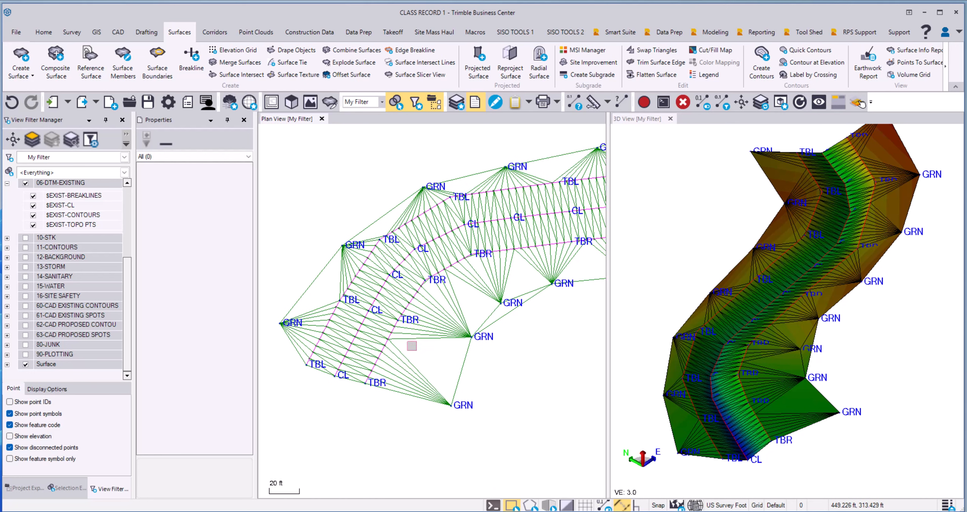
scroll(363, 296, up, 3)
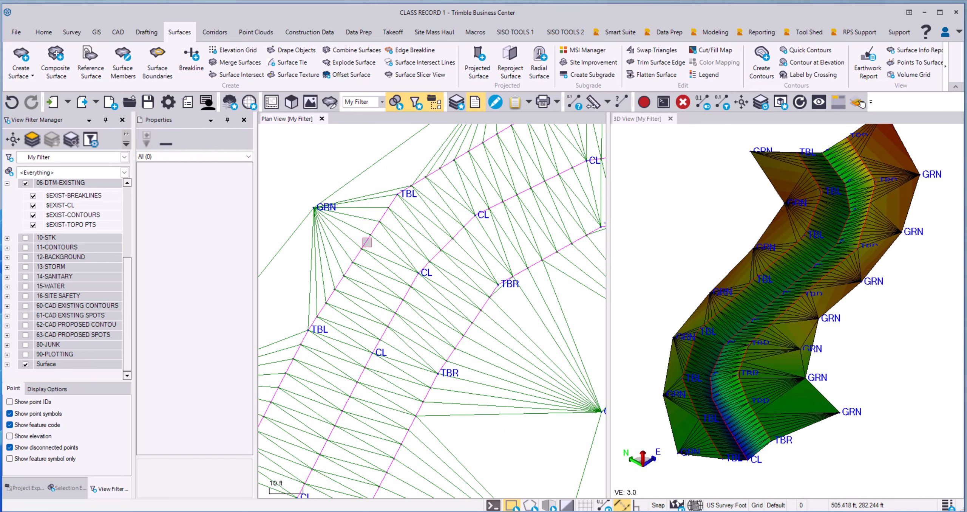
- Open the TBL breakline for linestring editing and make segment 2, ending at the 99.400 point, a smooth curve
click(380, 253)
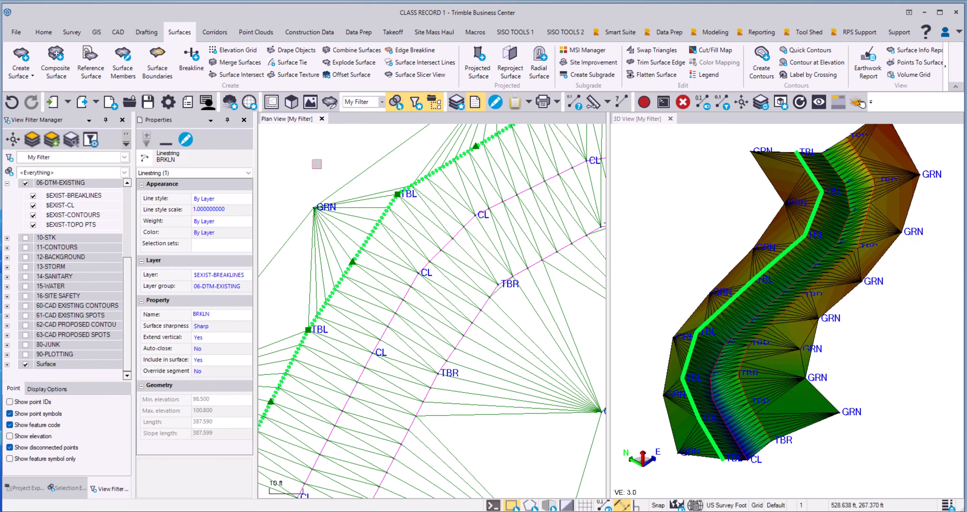
right_click(317, 164)
click(351, 214)
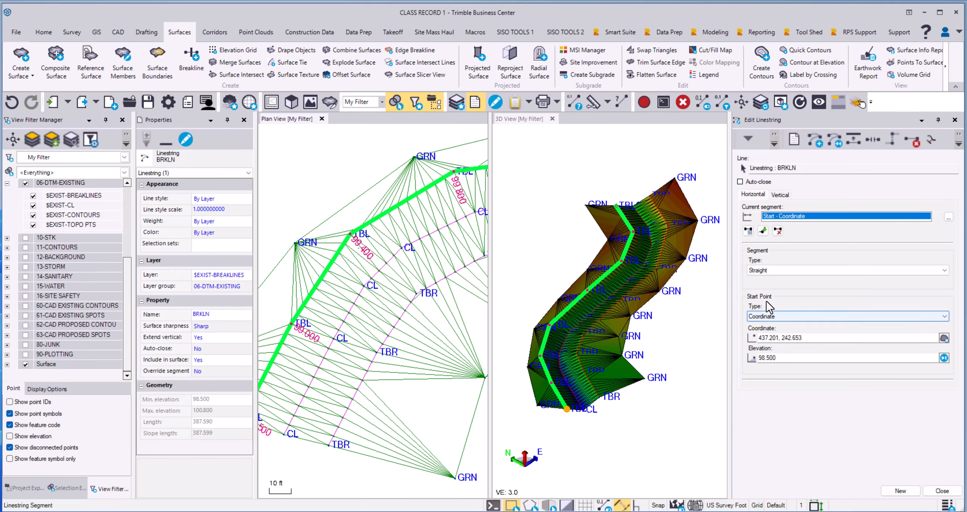
click(376, 260)
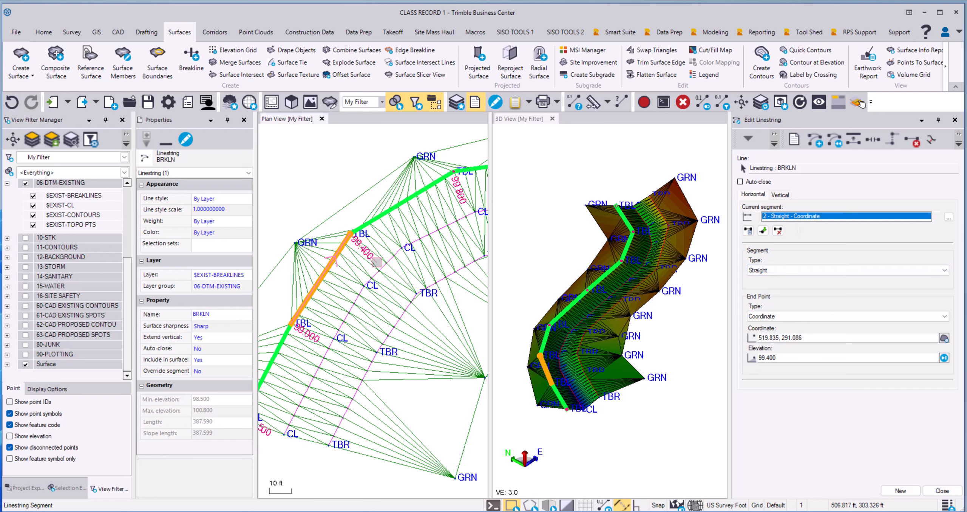
click(780, 272)
click(777, 286)
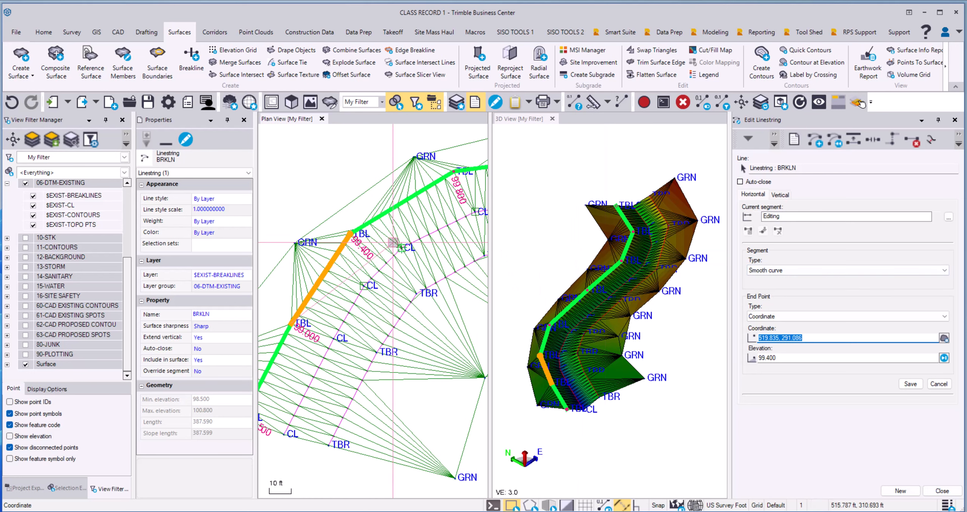
click(911, 384)
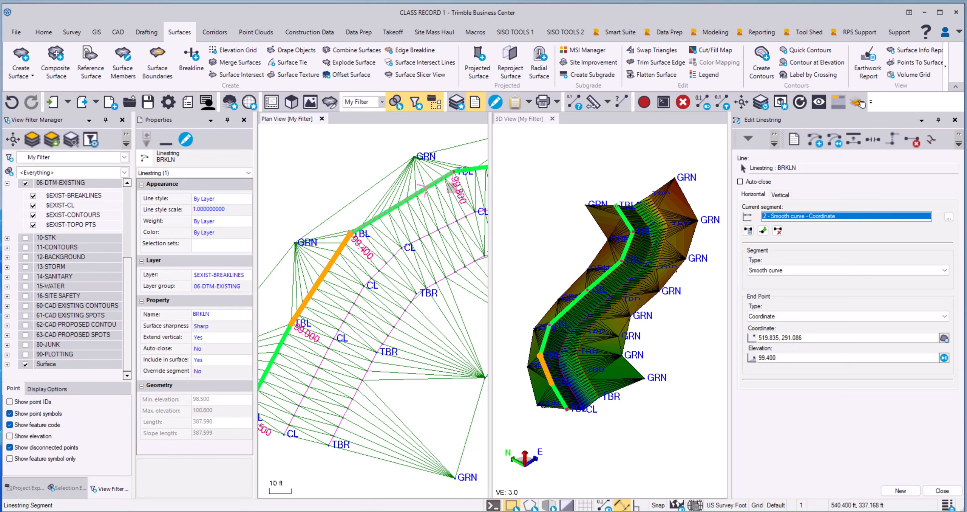
- Change segment 3 of the TBL breakline, between the 99.400 and 99.800 points, to a smooth curve
click(425, 189)
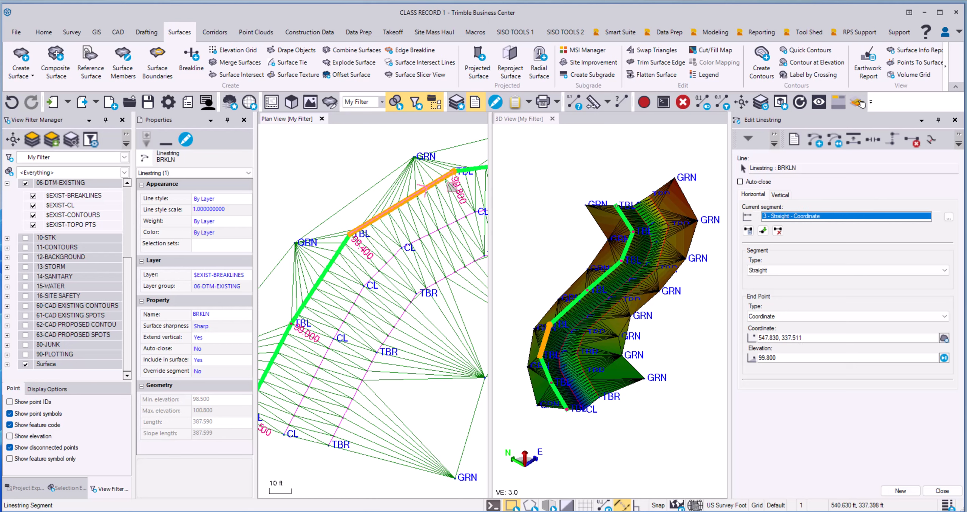
click(780, 272)
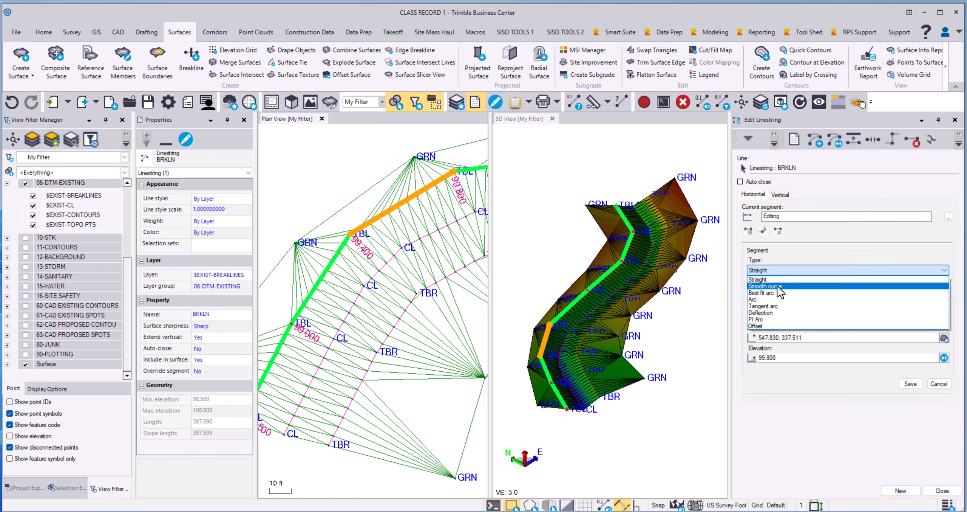
click(777, 285)
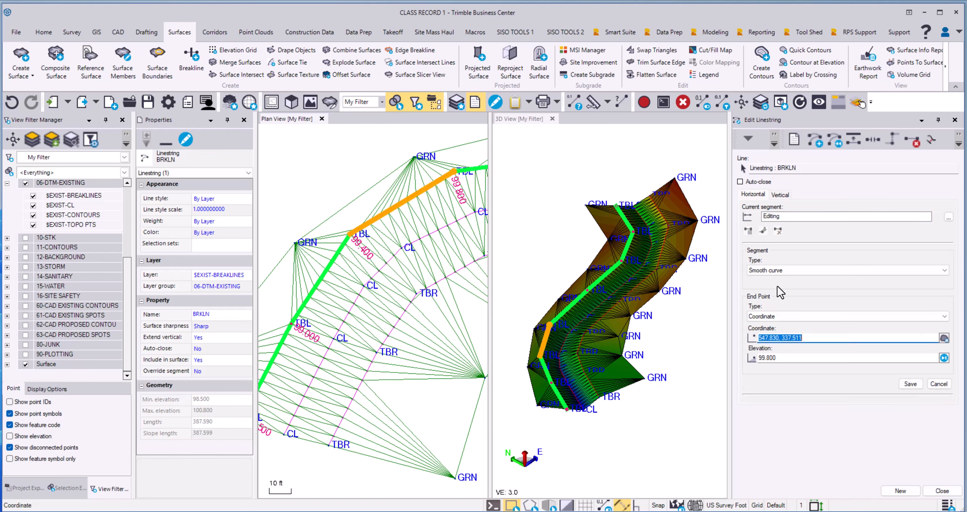
click(920, 386)
scroll(550, 343, up, 5)
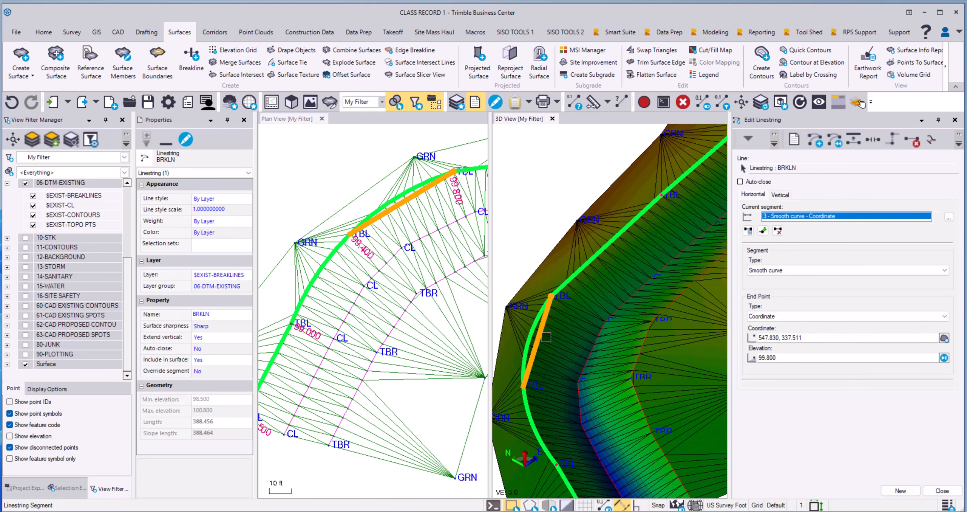
- Change segment 6 of the TBL breakline, ending at the 100.800 point, to a tangent arc with the Begin tangent (coordinate) method
middle_drag(393, 230, 278, 311)
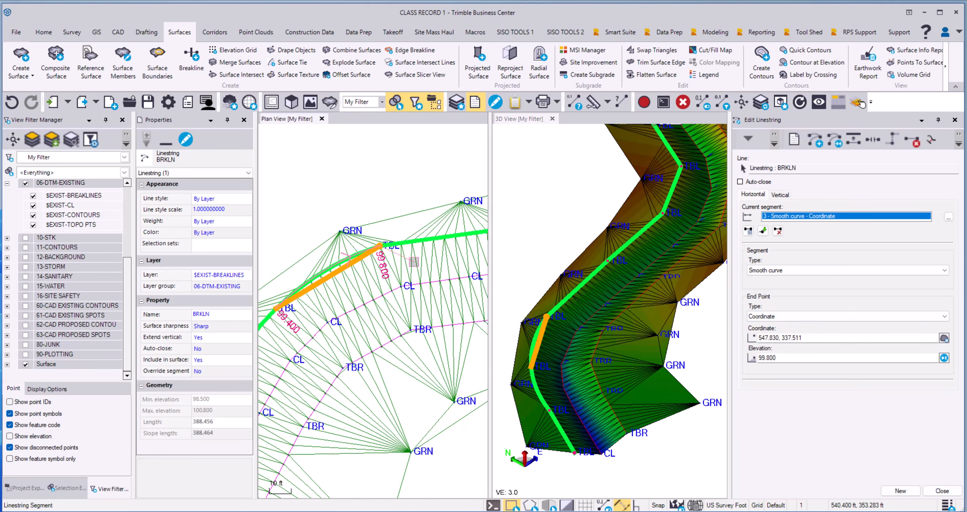
middle_drag(463, 237, 332, 287)
middle_drag(467, 281, 318, 300)
middle_drag(378, 270, 342, 297)
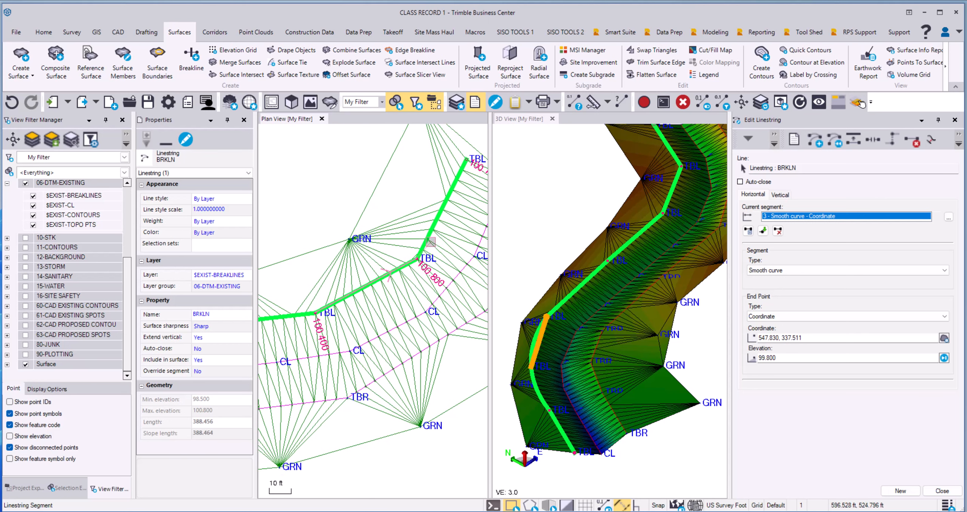
click(386, 271)
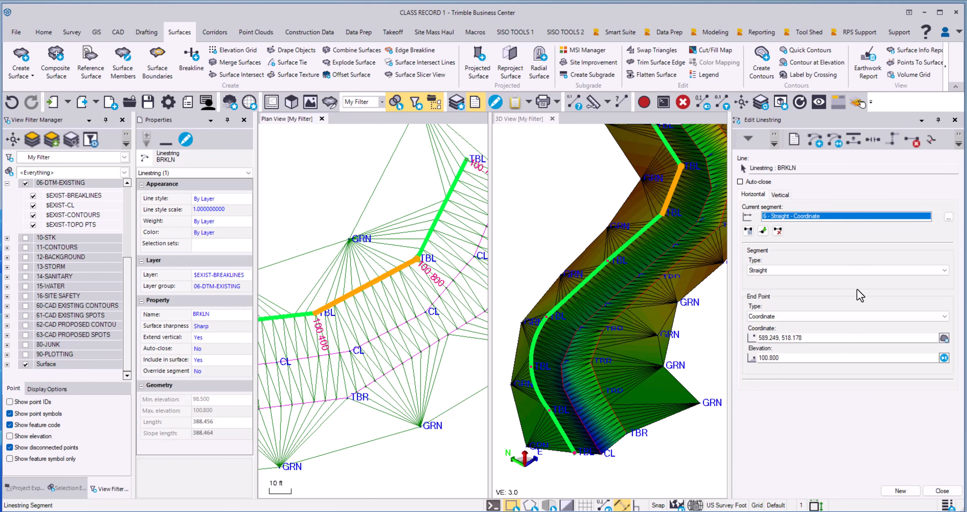
click(776, 269)
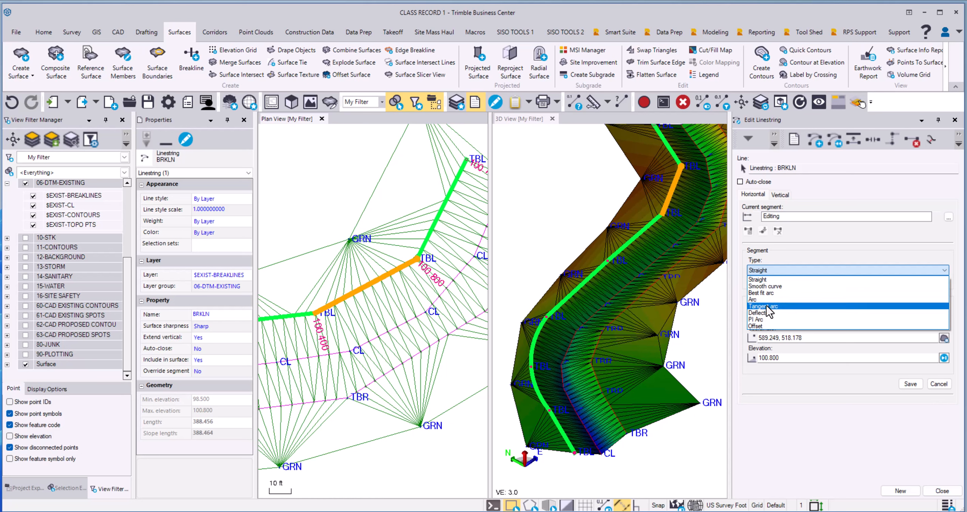
click(768, 306)
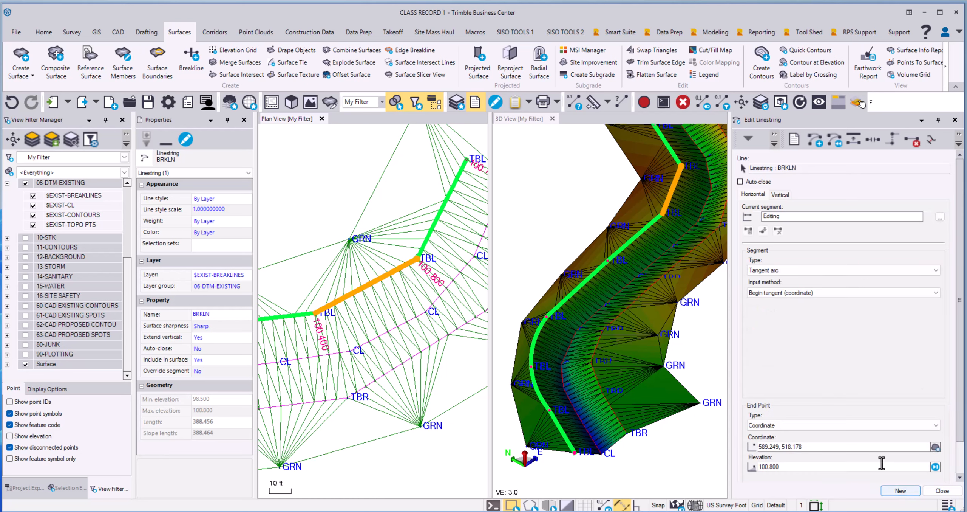
scroll(831, 368, down, 2)
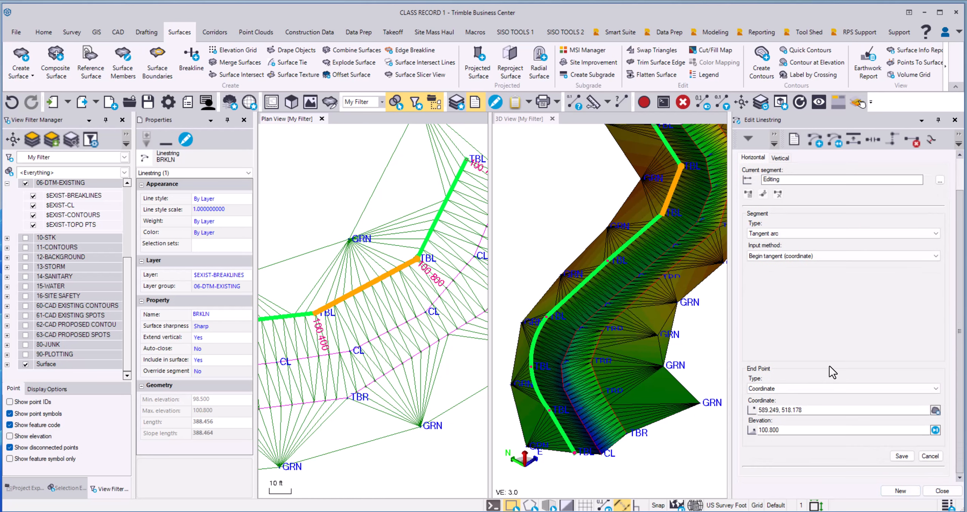
click(898, 457)
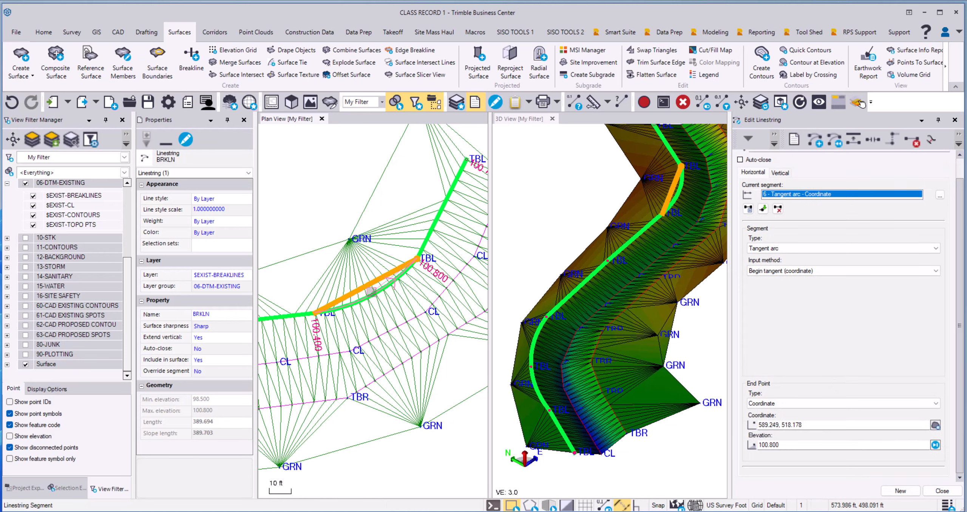
- Switch linestring editing to the CL breakline and make segment 3, ending at the 96.700 point, a smooth curve
scroll(412, 289, down, 3)
middle_drag(414, 301, 589, 218)
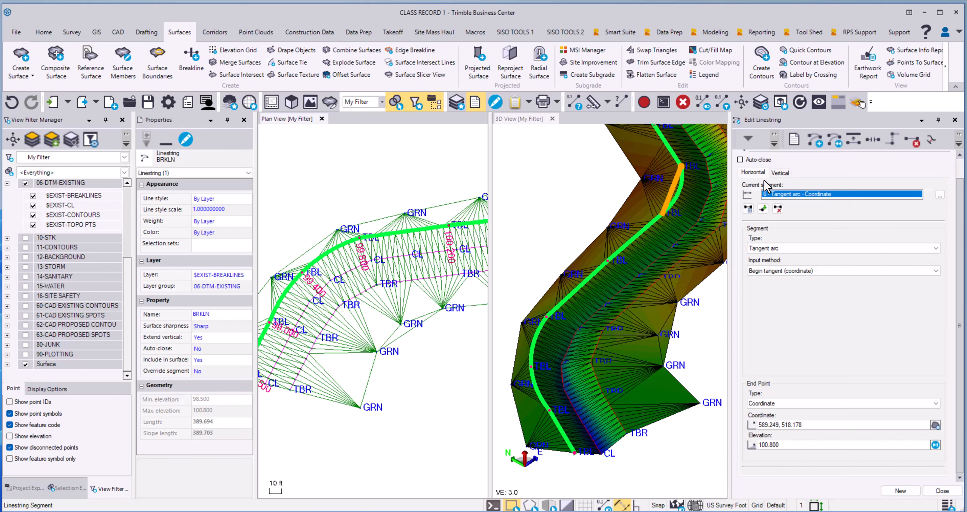
scroll(782, 188, up, 1)
click(771, 168)
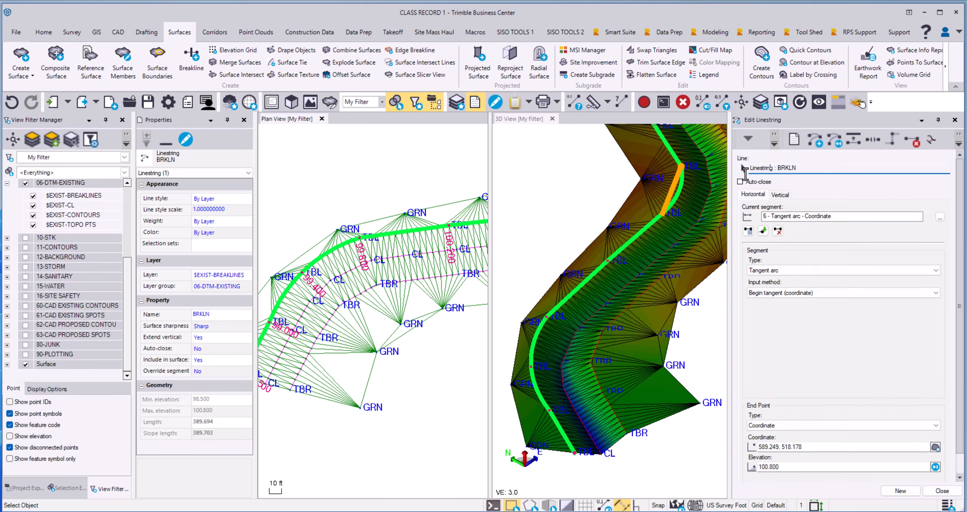
middle_drag(272, 381, 358, 376)
click(360, 365)
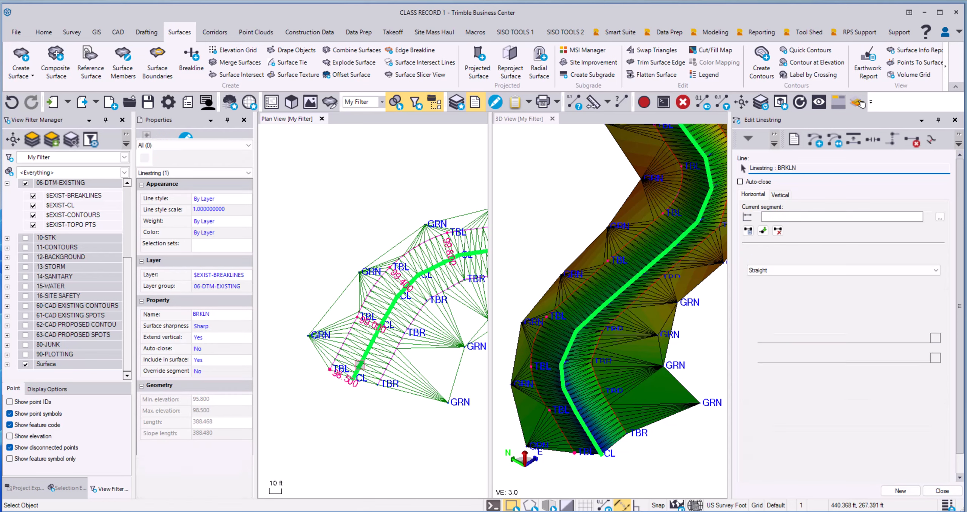
scroll(424, 298, up, 2)
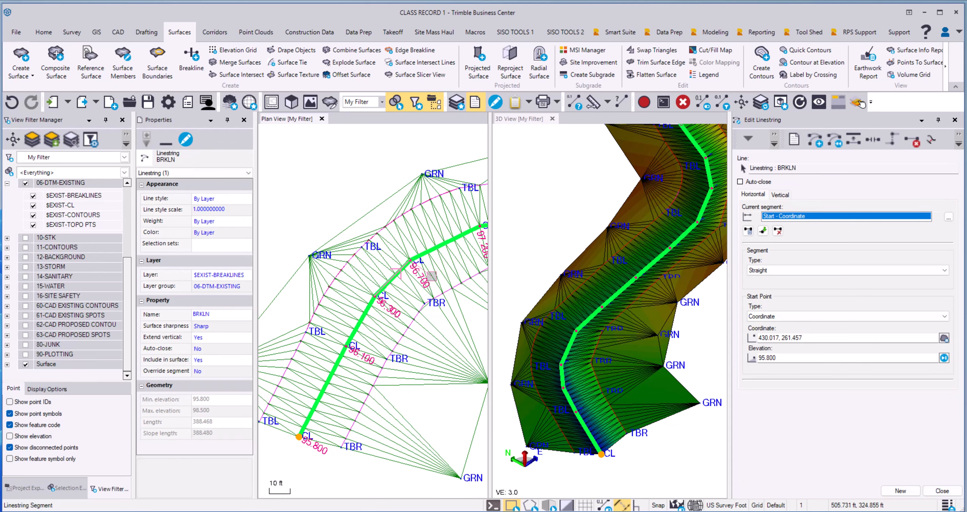
click(431, 276)
click(778, 271)
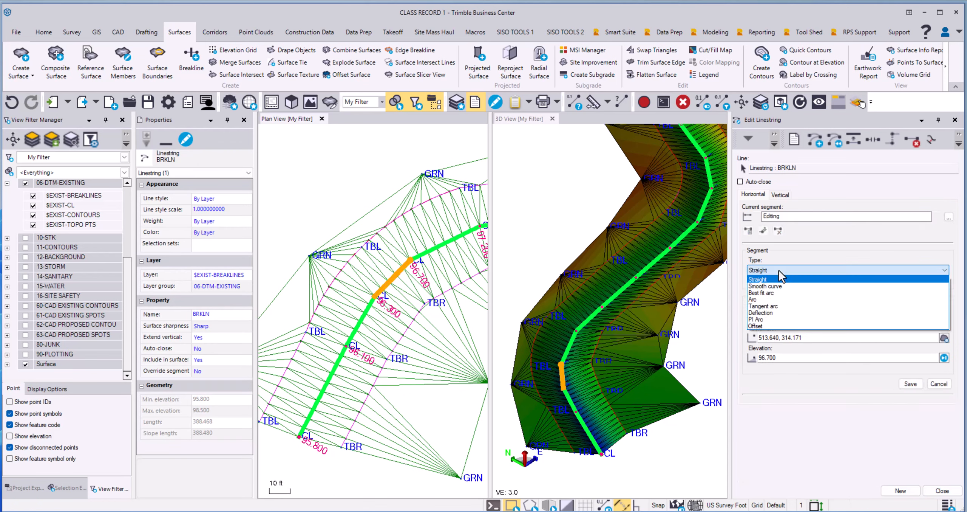
click(780, 287)
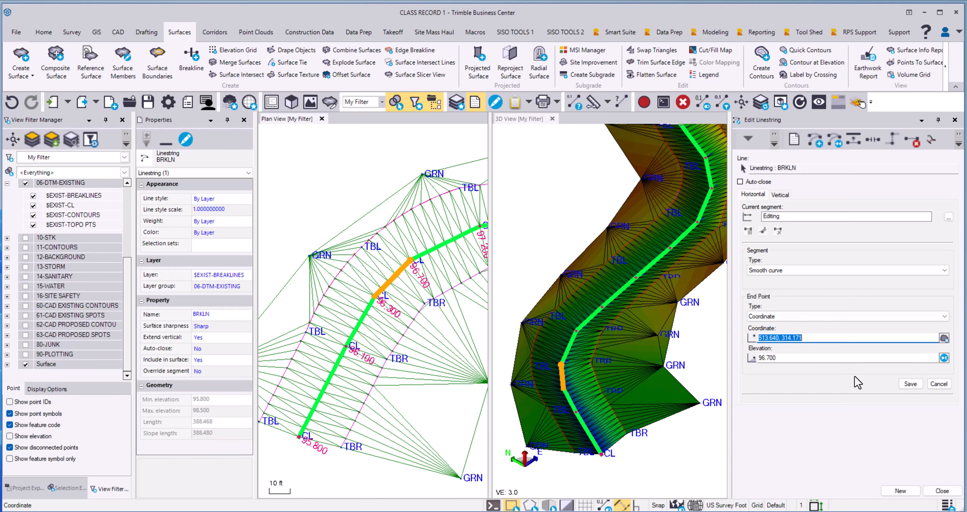
click(910, 384)
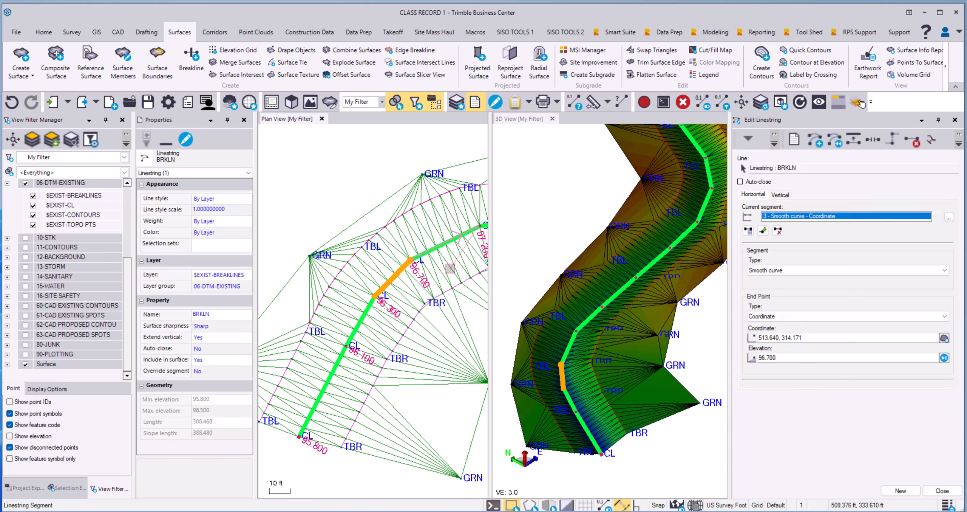
- Change segment 4 of the CL breakline, between the 96.700 and 97.200 points, to a smooth curve
middle_drag(469, 259, 394, 297)
click(394, 268)
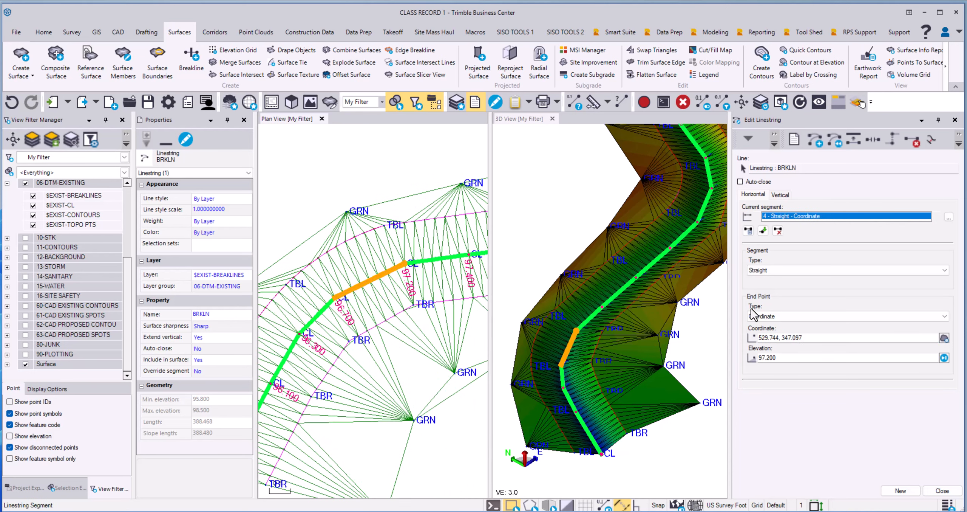
click(773, 269)
click(776, 287)
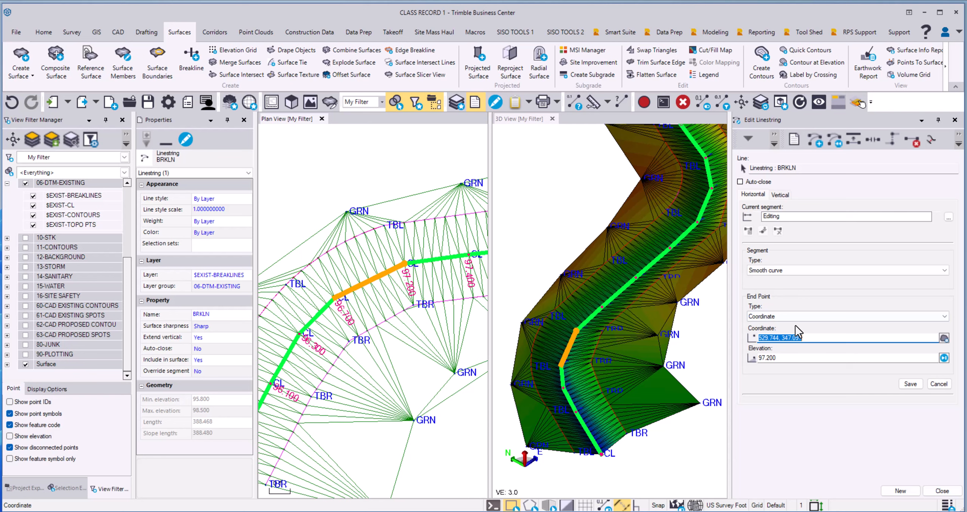
click(910, 384)
- Change segment 9 of the CL breakline, between the 97.900 and 98.000 points, to a smooth curve
middle_drag(428, 243, 312, 278)
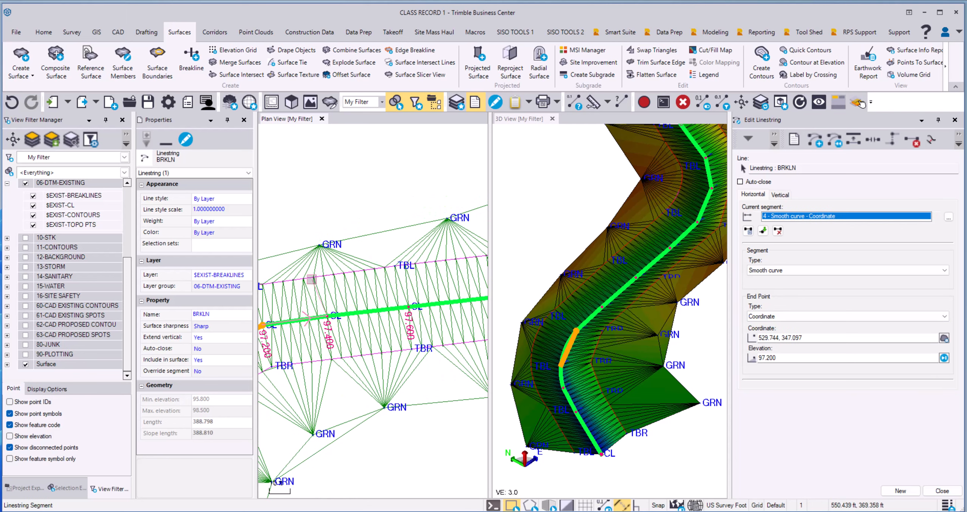
middle_drag(442, 281, 314, 291)
middle_drag(453, 249, 321, 301)
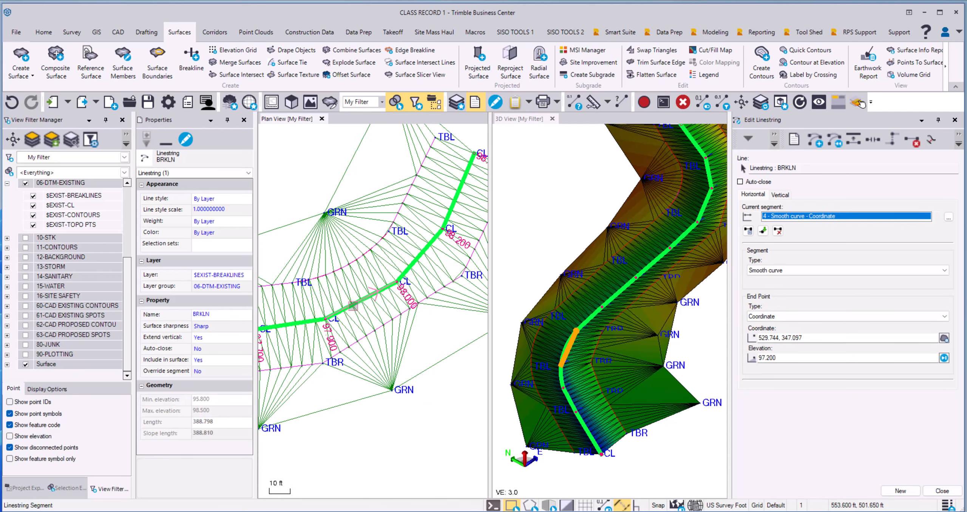
click(395, 289)
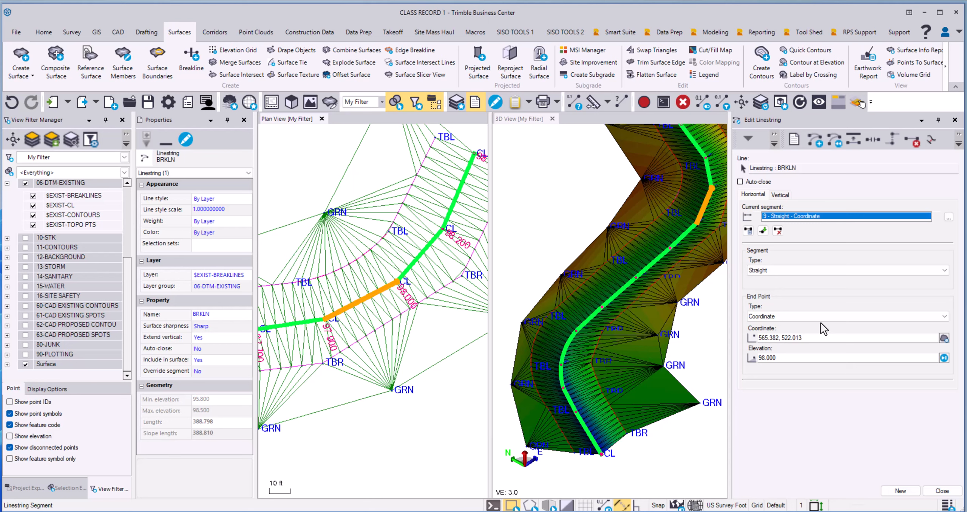
click(772, 271)
click(790, 286)
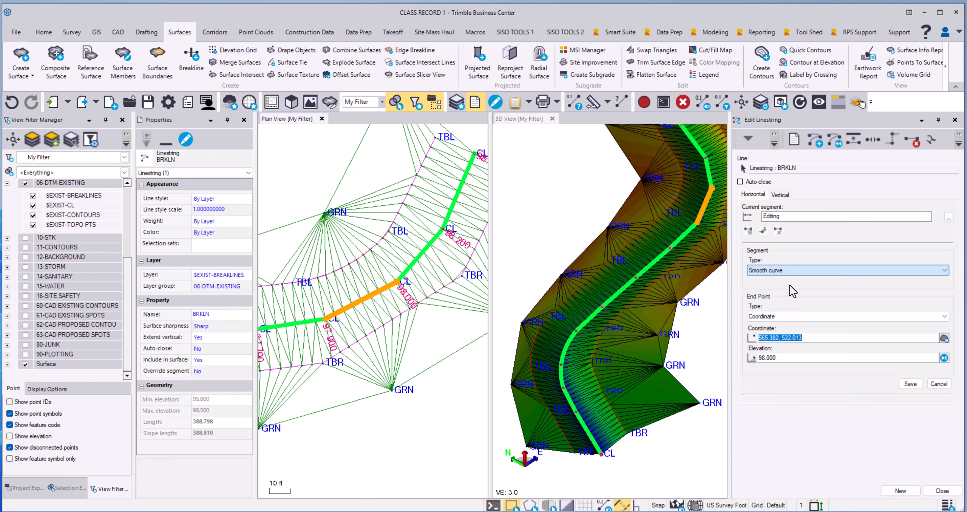
click(910, 384)
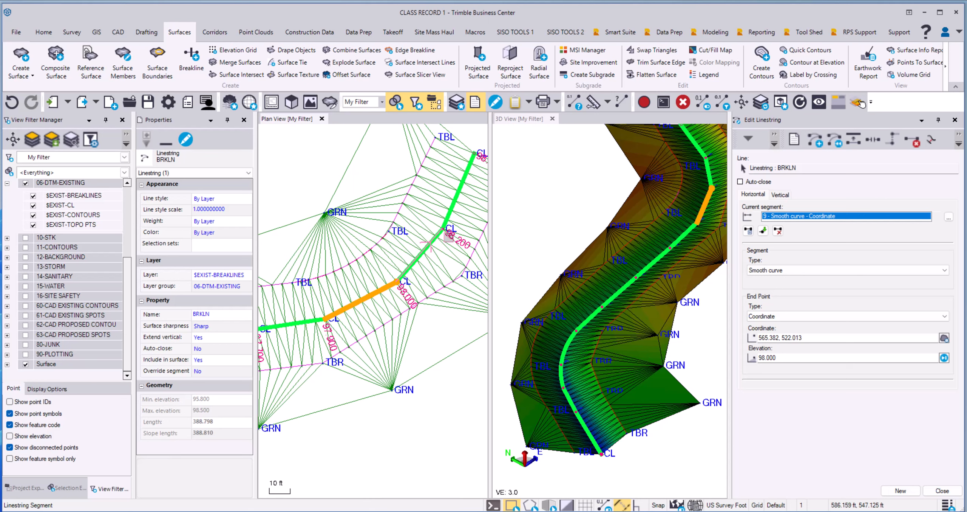
- Change segment 10 of the CL breakline, between the 98.000 and 98.200 points, to a smooth curve
click(439, 236)
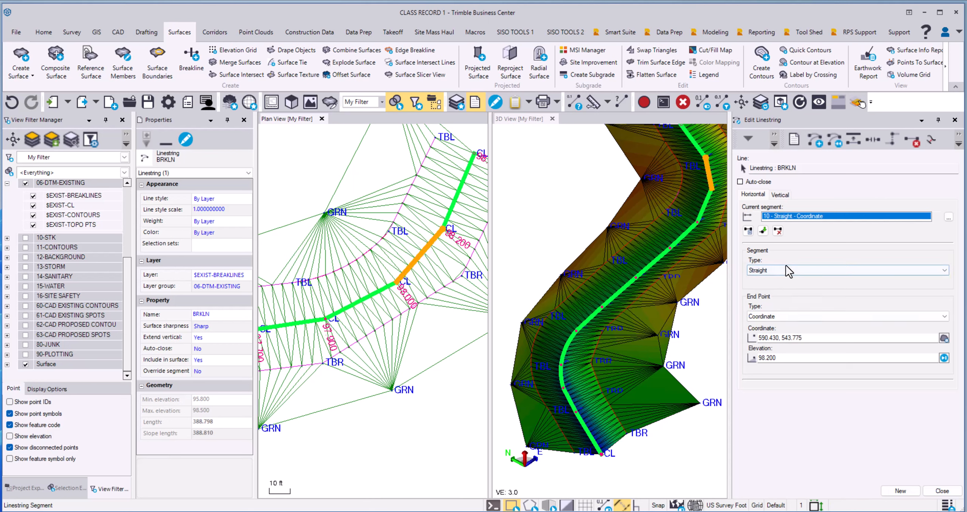
click(800, 271)
click(781, 287)
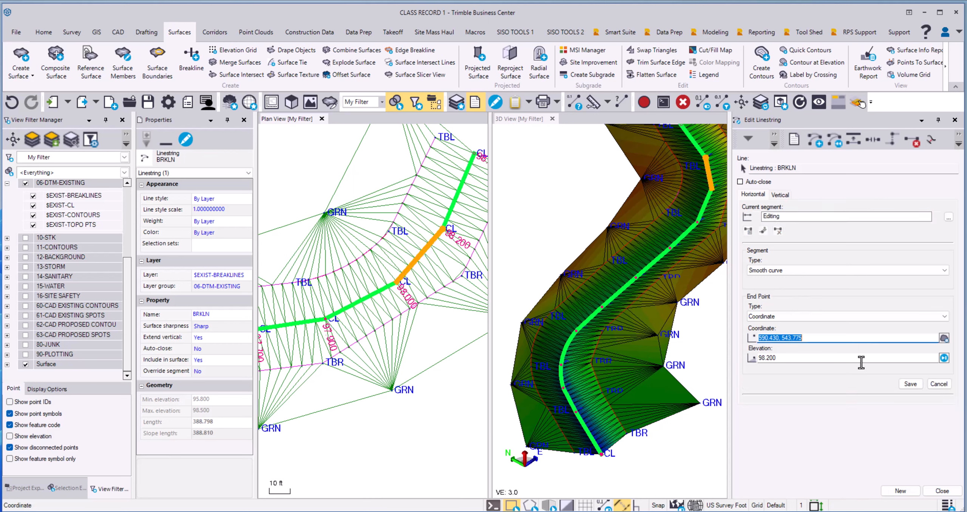
click(910, 384)
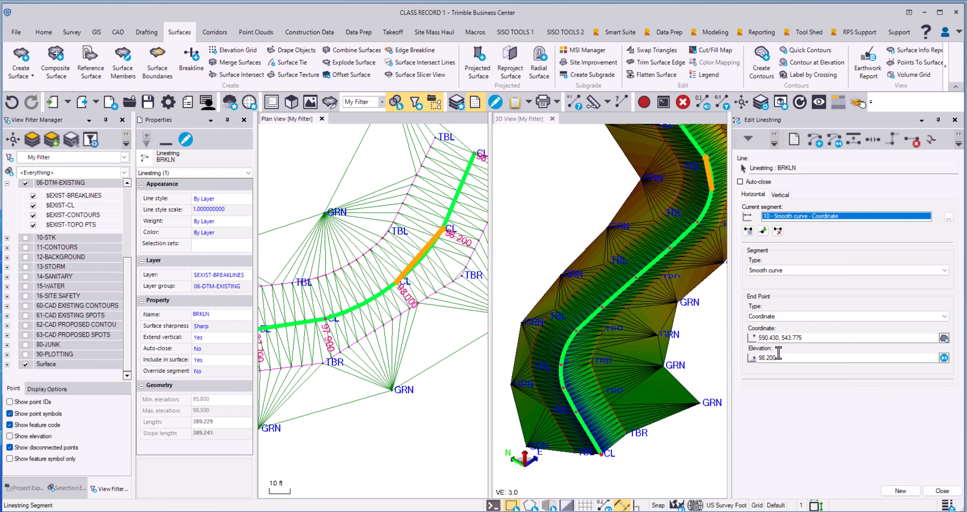
- Switch linestring editing to the TBR breakline and make the segment between the 98.900 and 99.500 points a smooth curve
scroll(449, 282, down, 2)
middle_drag(427, 293, 516, 188)
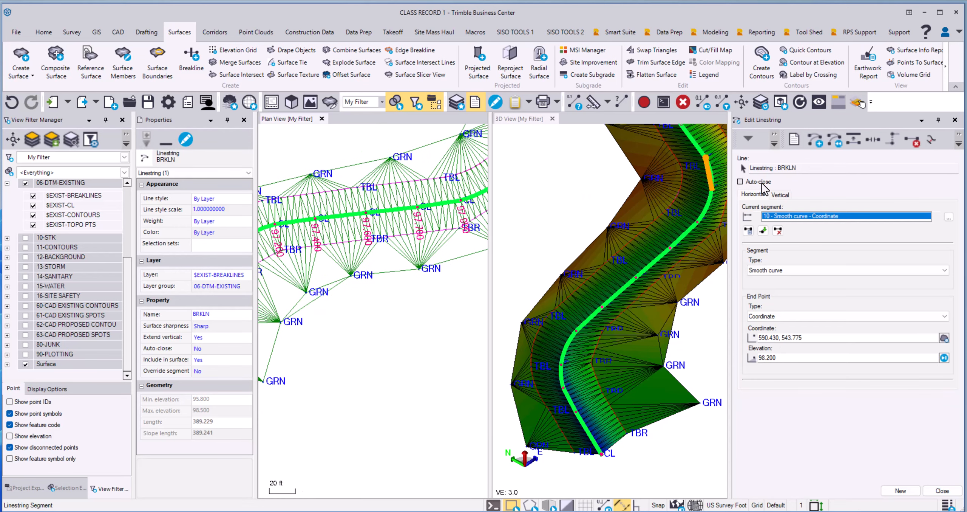
click(778, 171)
middle_drag(356, 312, 406, 300)
scroll(399, 281, up, 3)
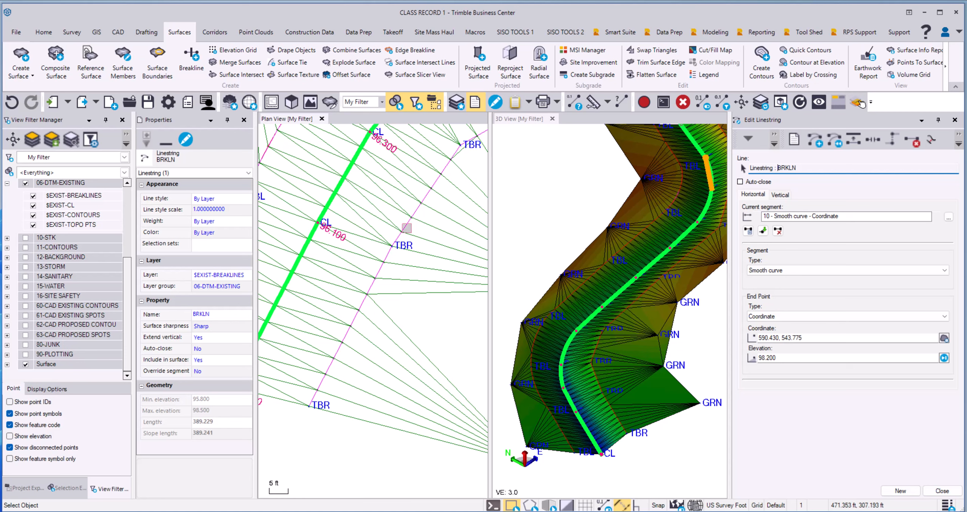
click(407, 224)
scroll(416, 248, down, 2)
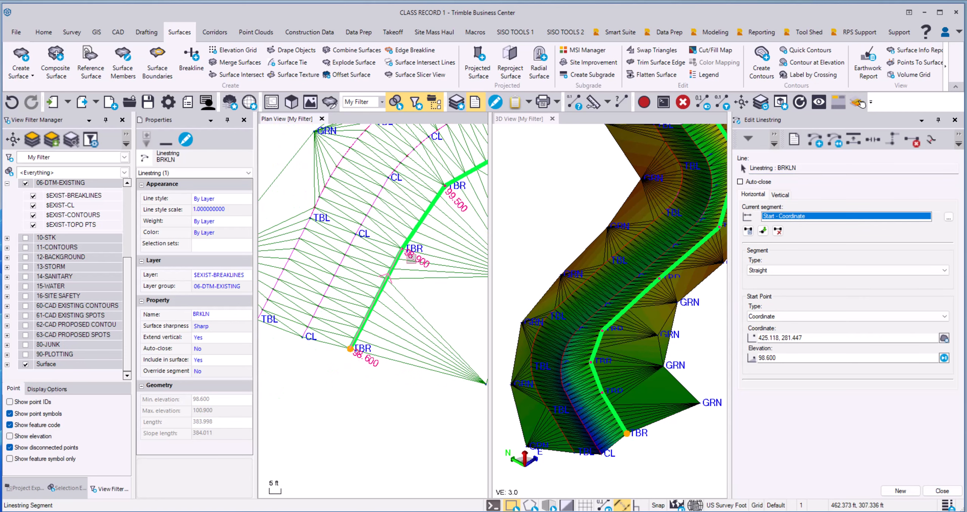
middle_drag(428, 228, 350, 268)
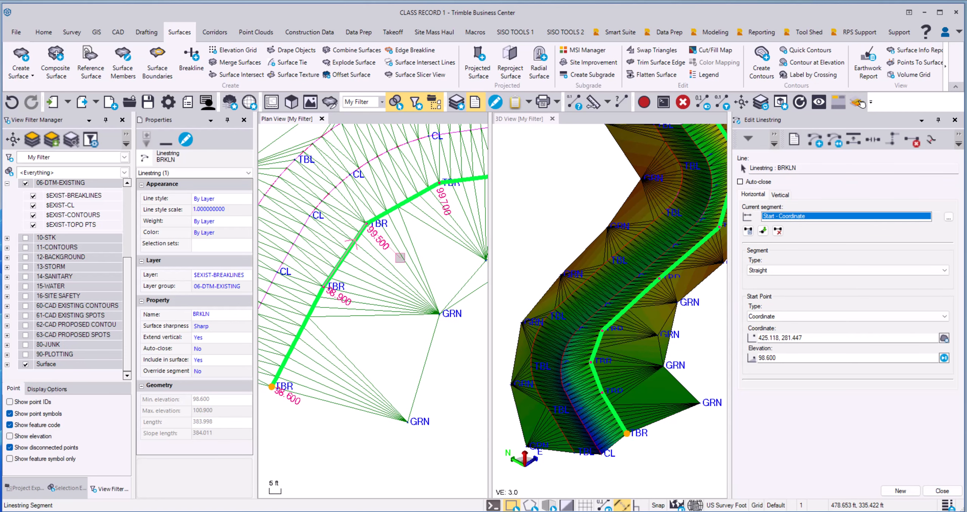
click(408, 258)
click(783, 270)
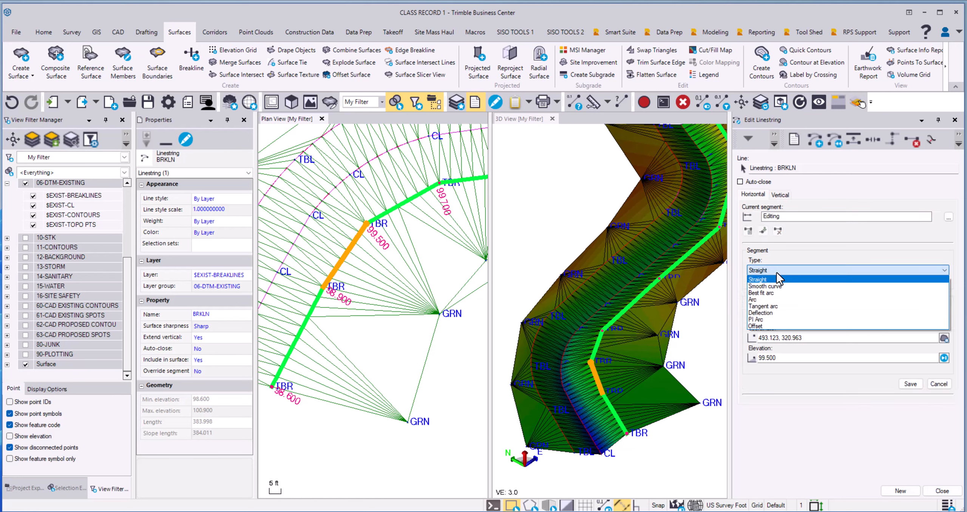
click(765, 285)
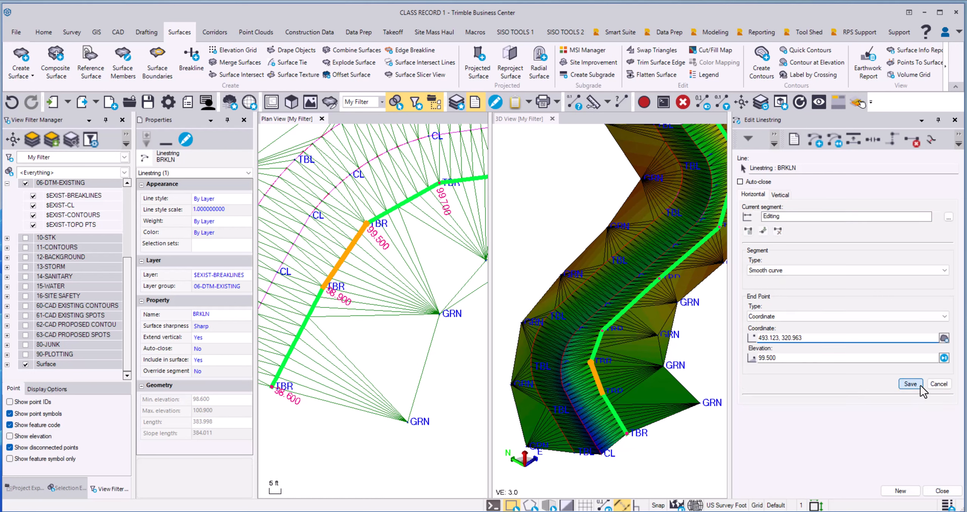
click(910, 384)
- Change segment 3 of the TBR breakline, between the 99.500 and 99.700 points, to a smooth curve
click(447, 226)
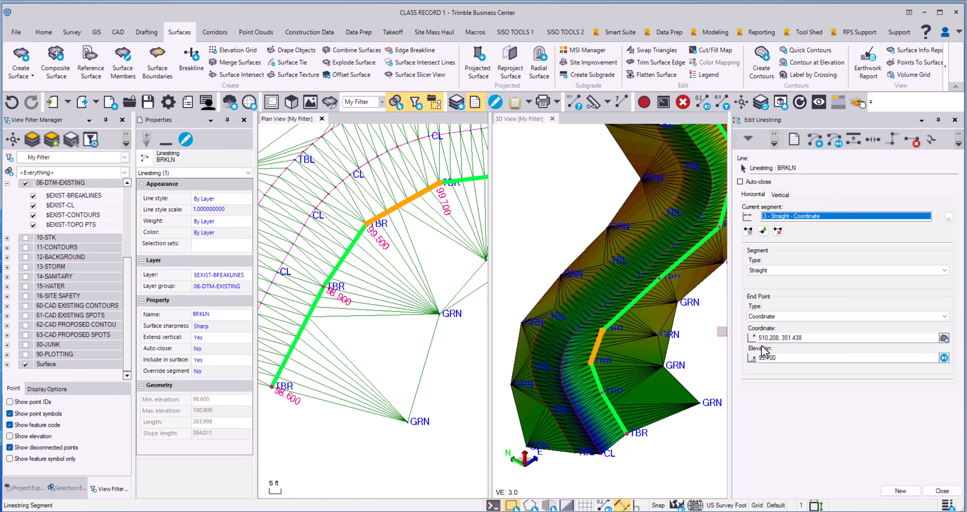
click(789, 270)
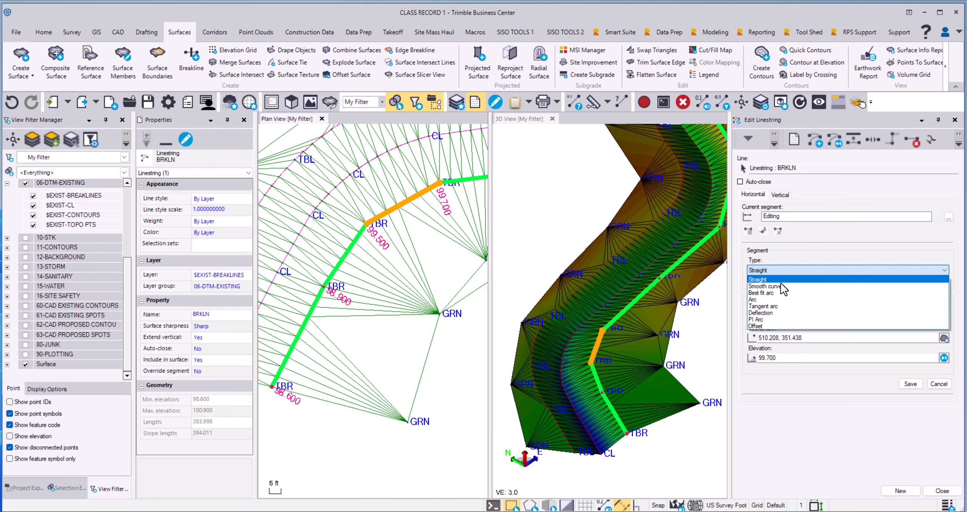
click(782, 278)
key(Down)
click(910, 383)
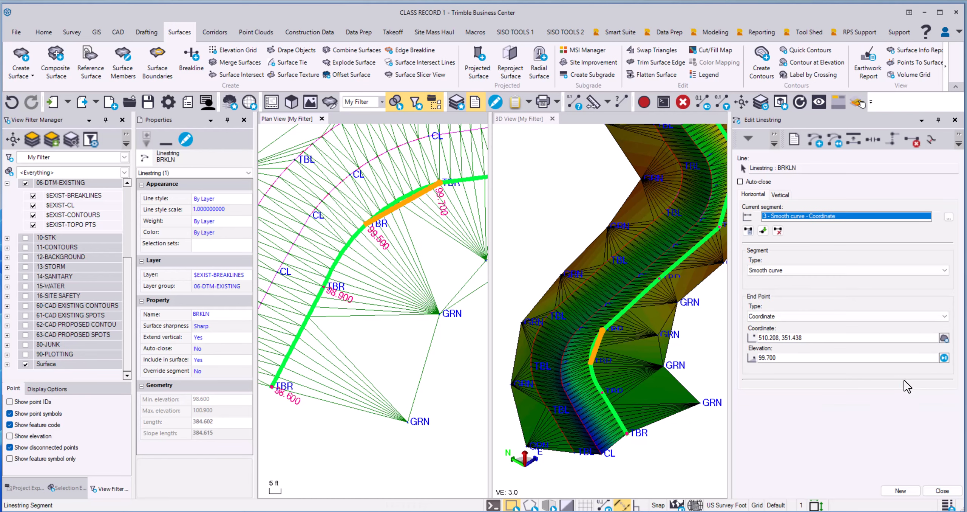
- Change segment 6 of the TBR breakline, between the 100.300 and 100.700 points, to a tangent arc and finish linestring editing
scroll(426, 230, down, 3)
middle_drag(472, 226, 268, 272)
middle_drag(373, 251, 343, 267)
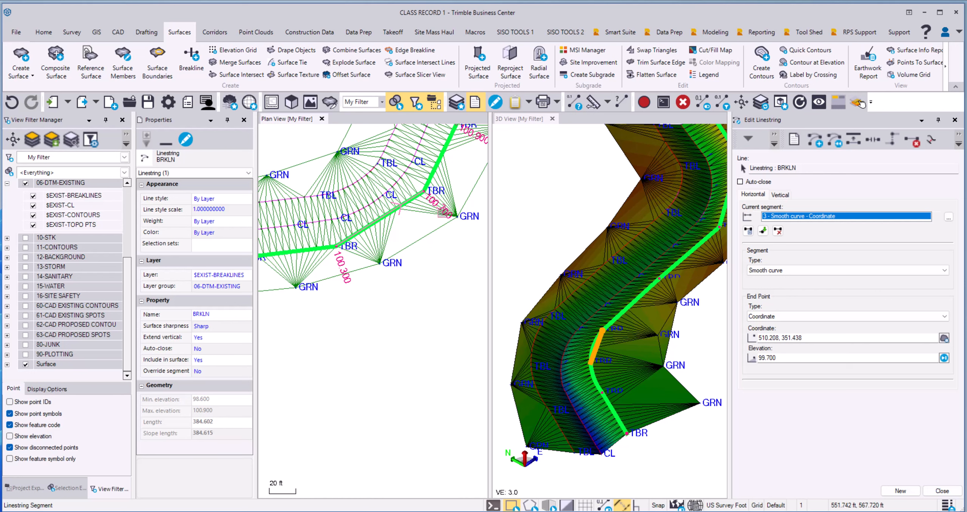
click(444, 212)
scroll(446, 193, down, 1)
scroll(445, 195, up, 1)
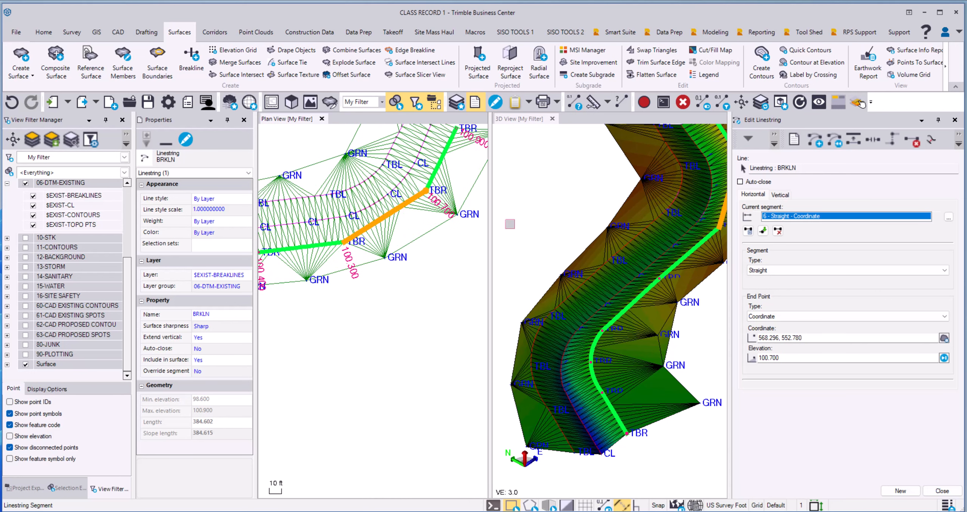
click(778, 270)
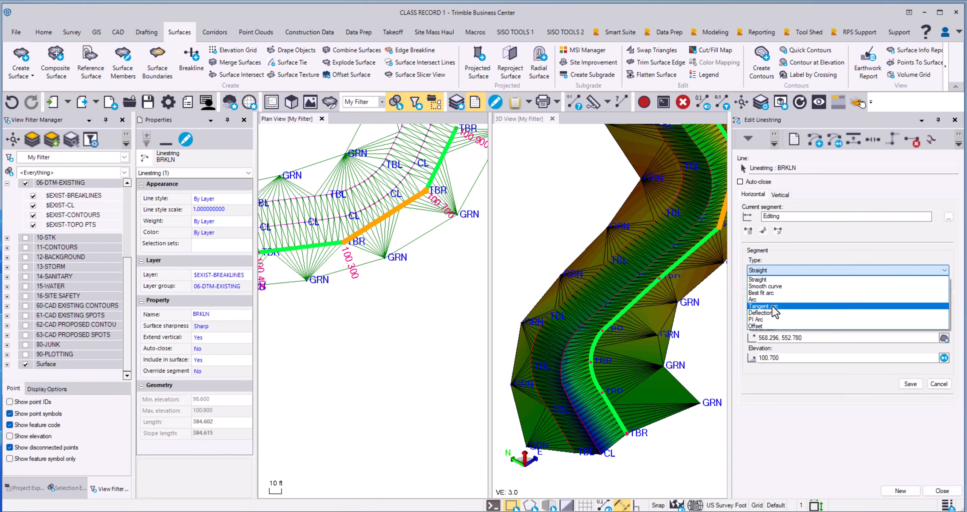
click(810, 308)
scroll(884, 425, down, 1)
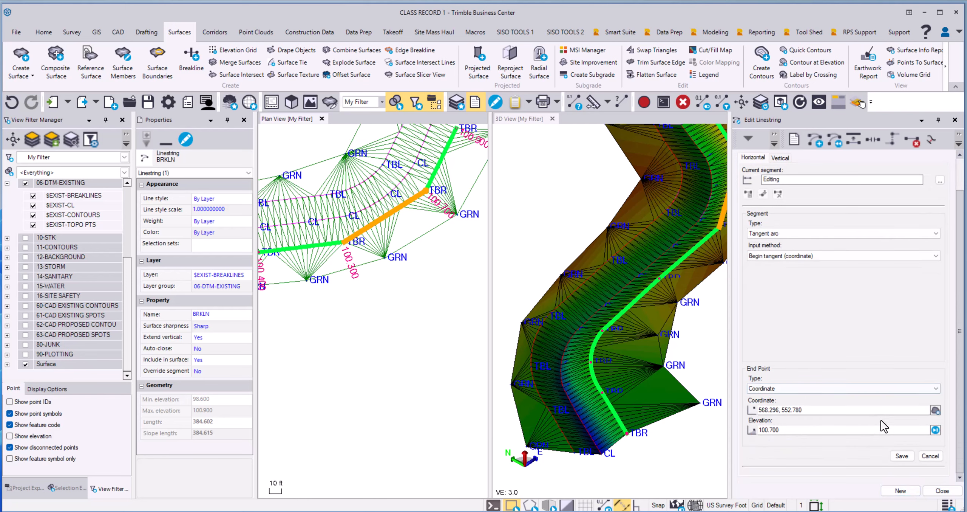
click(901, 455)
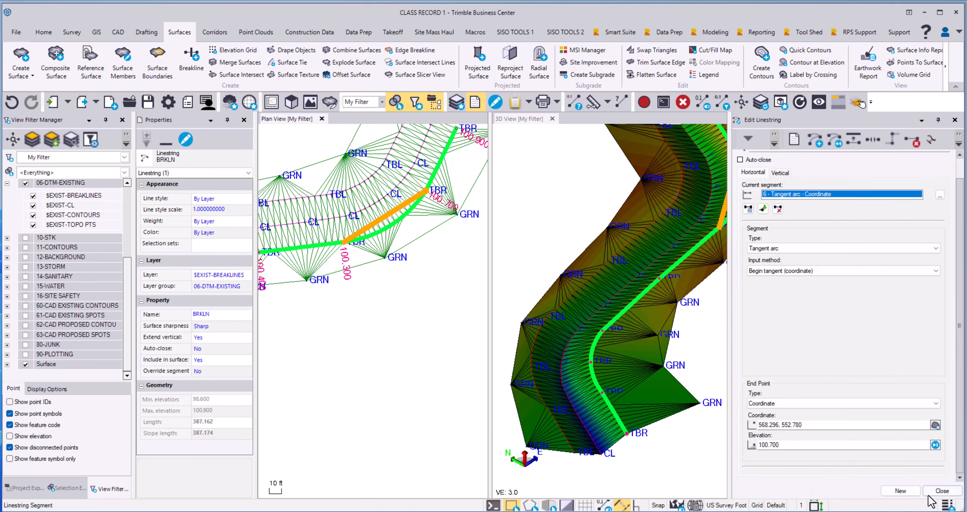
click(941, 491)
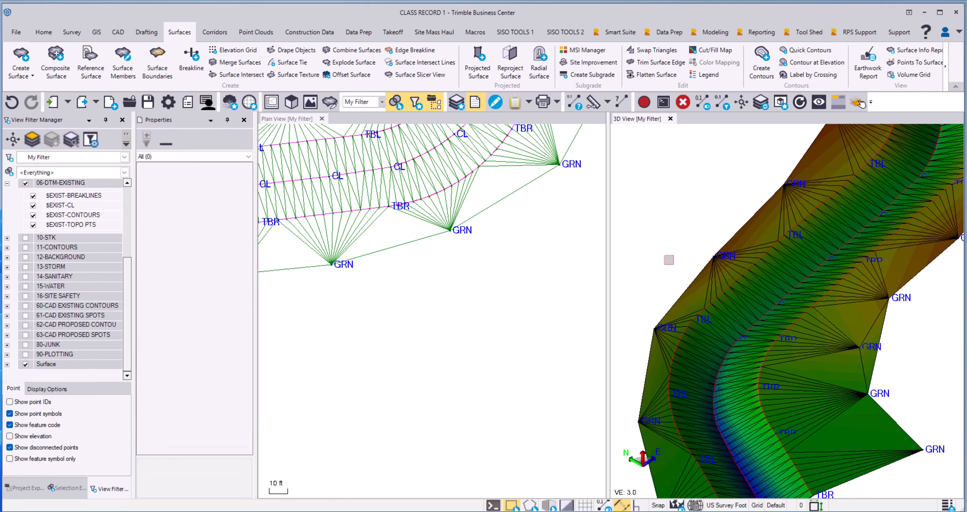
- Examine the surface triangulation along the curved breaklines in the 3D and plan views
scroll(740, 283, down, 1)
middle_drag(816, 239, 800, 245)
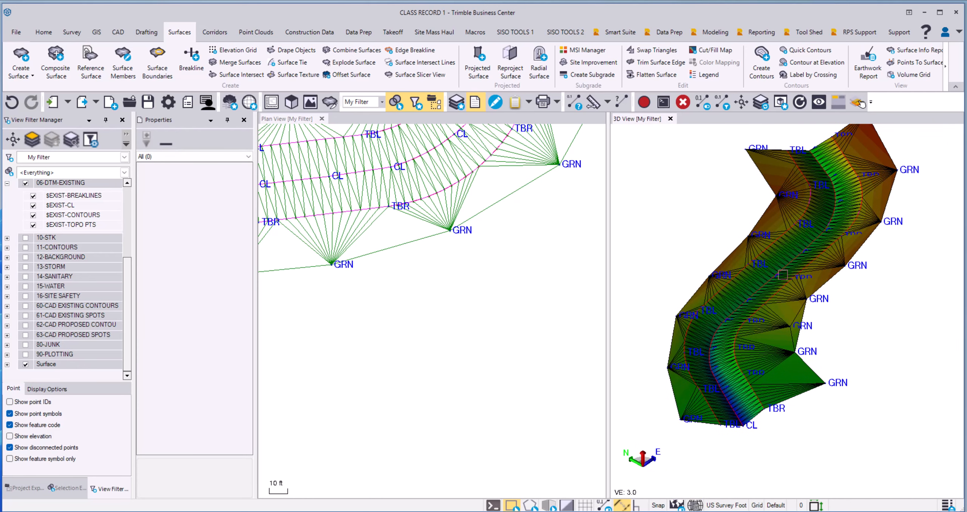
middle_drag(788, 281, 751, 300)
scroll(748, 235, up, 1)
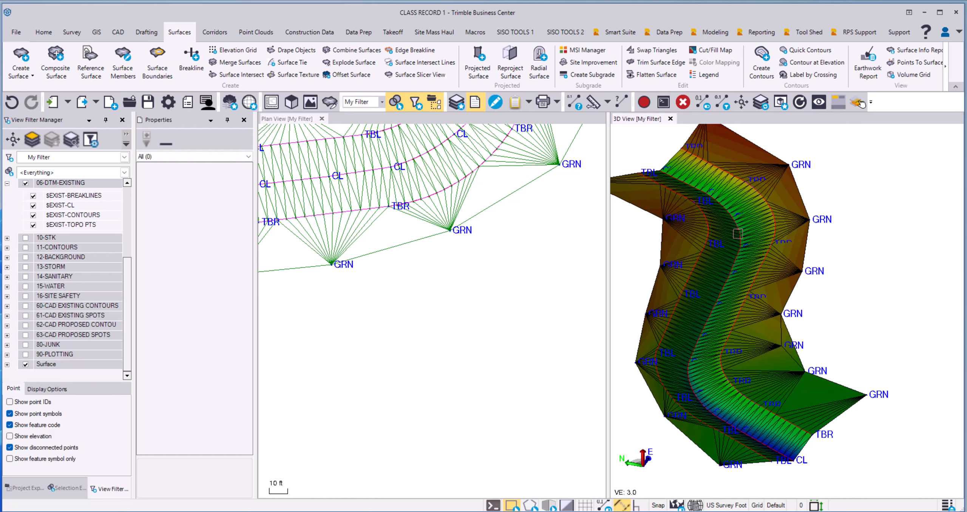
scroll(736, 247, down, 2)
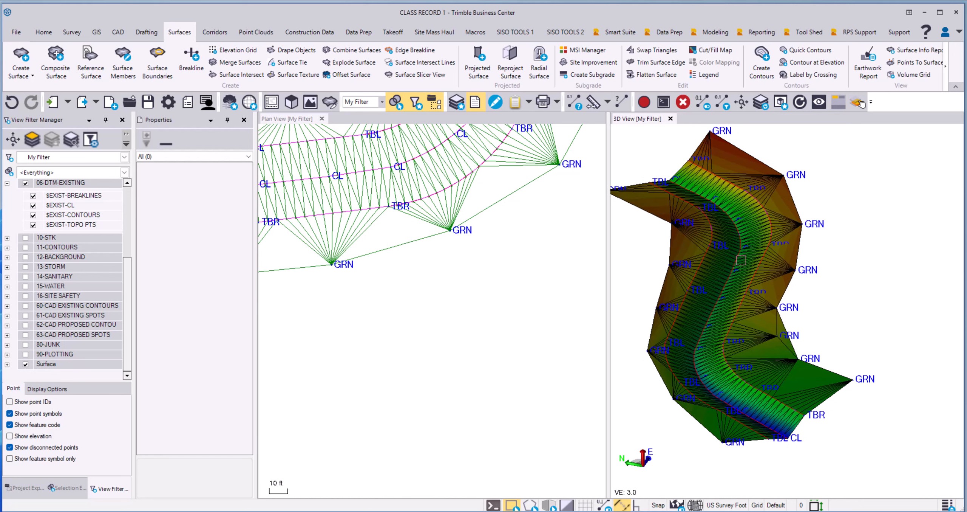
scroll(752, 242, down, 2)
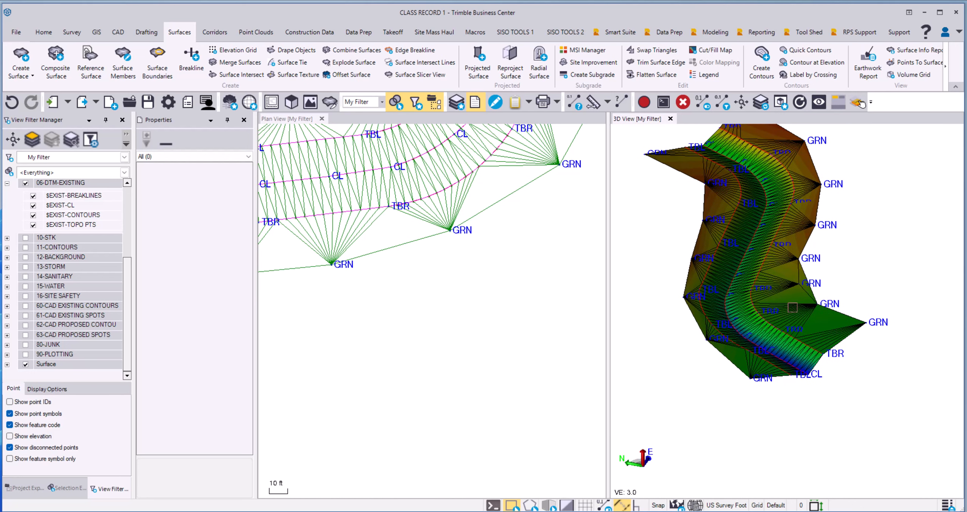
mouse_move(806, 319)
shift+middle_down()
mouse_move(784, 326)
mouse_move(792, 320)
shift+middle_up()
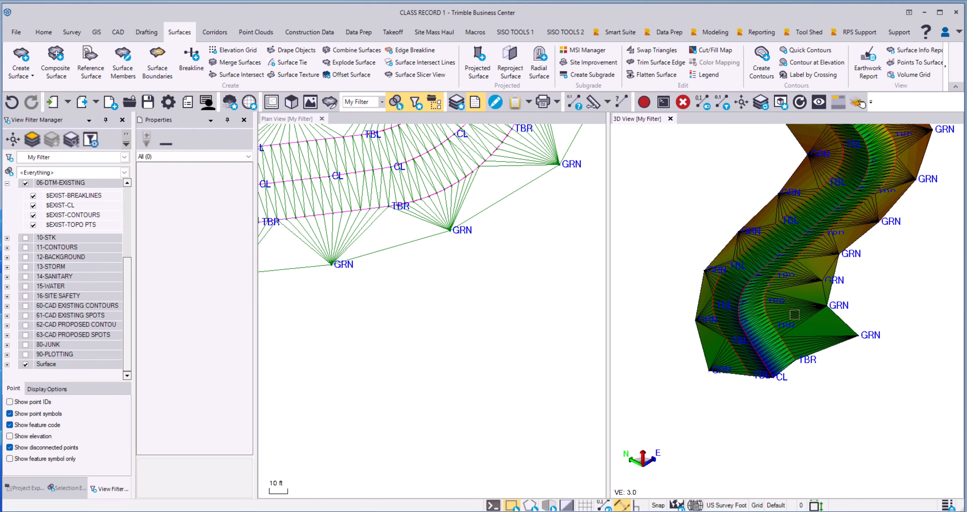
middle_drag(818, 259, 812, 271)
middle_drag(520, 242, 568, 279)
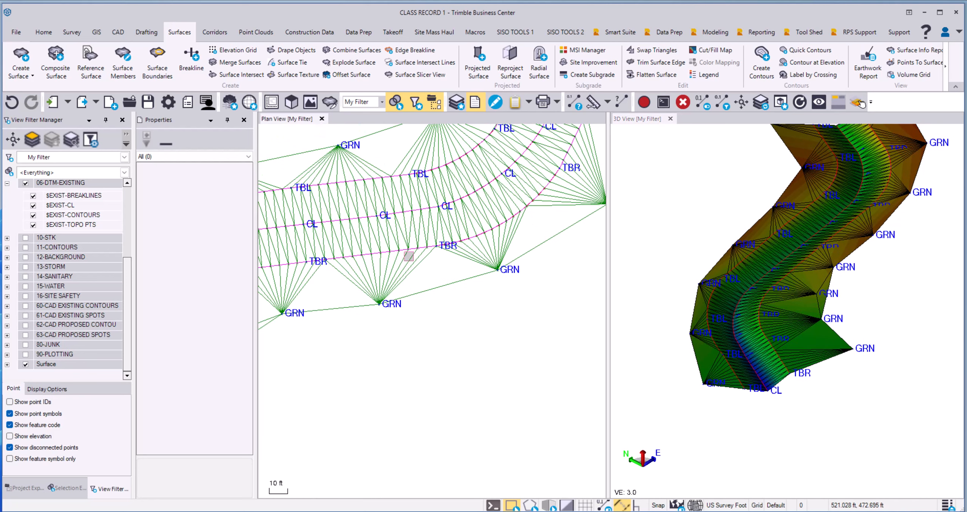
middle_drag(408, 256, 529, 267)
middle_drag(378, 262, 522, 269)
middle_drag(427, 277, 469, 227)
scroll(401, 261, down, 5)
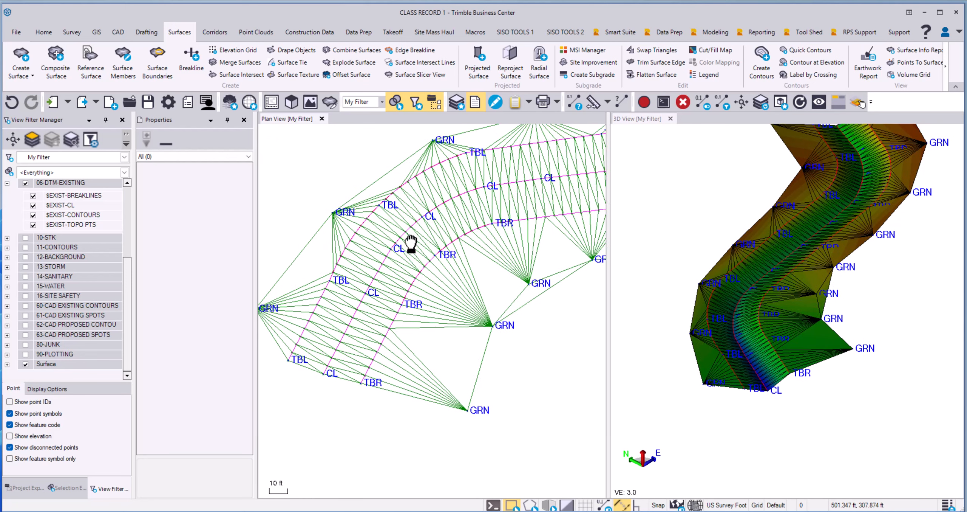
scroll(407, 253, down, 2)
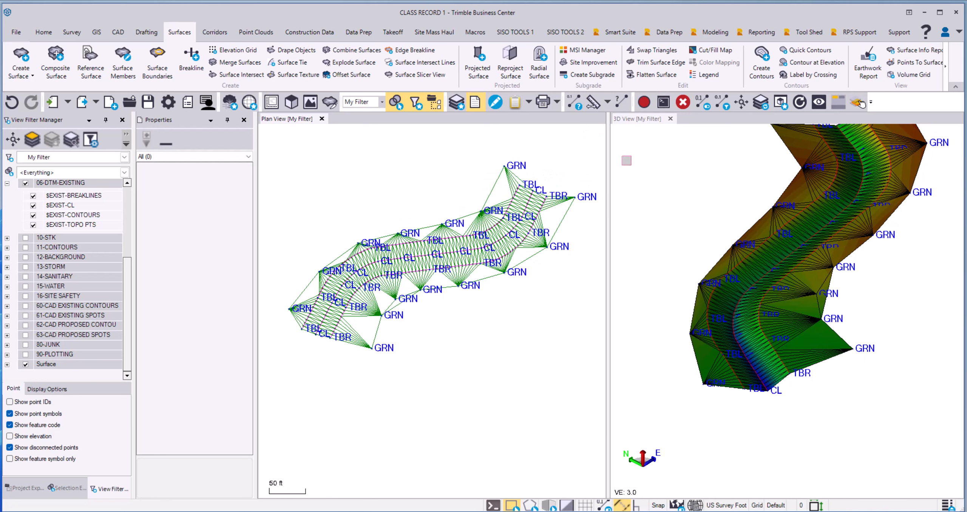
- Delete the ORIGINAL surface from the project
click(29, 490)
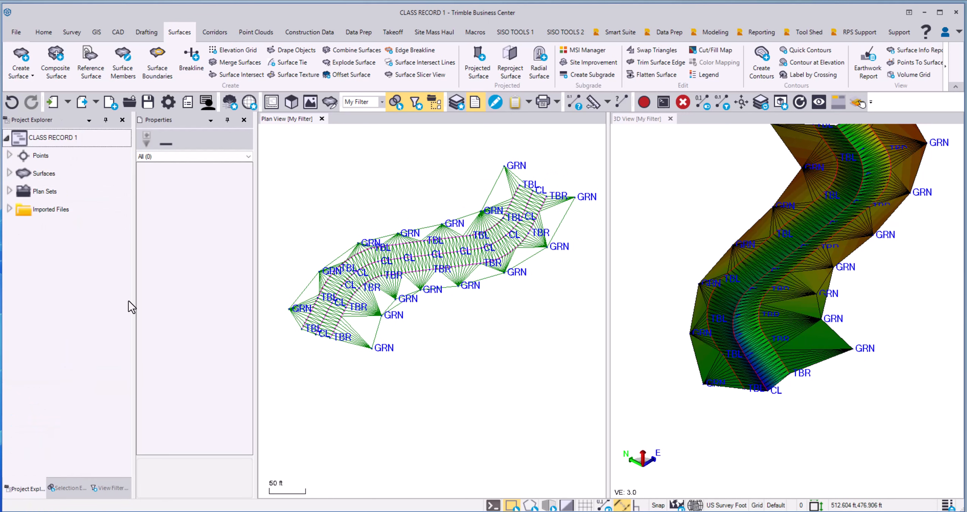
click(9, 173)
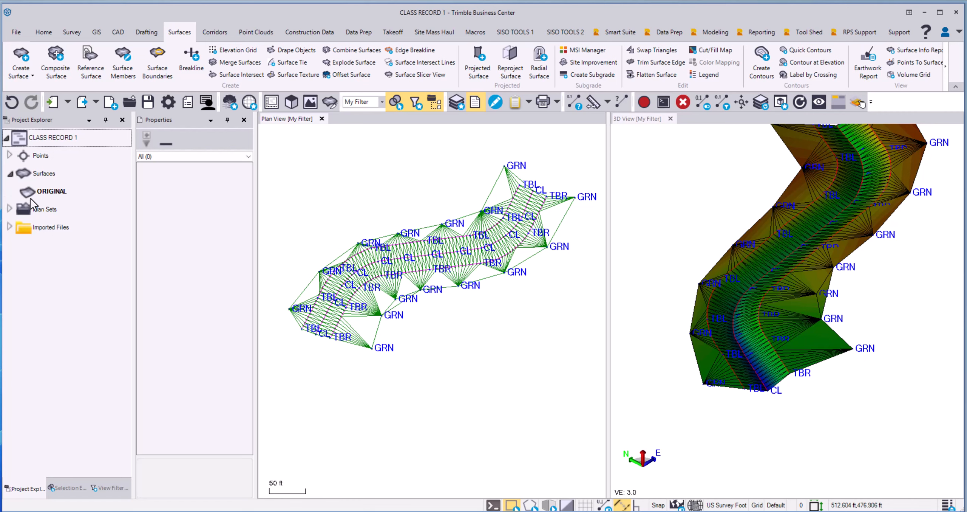
click(43, 194)
right_click(42, 192)
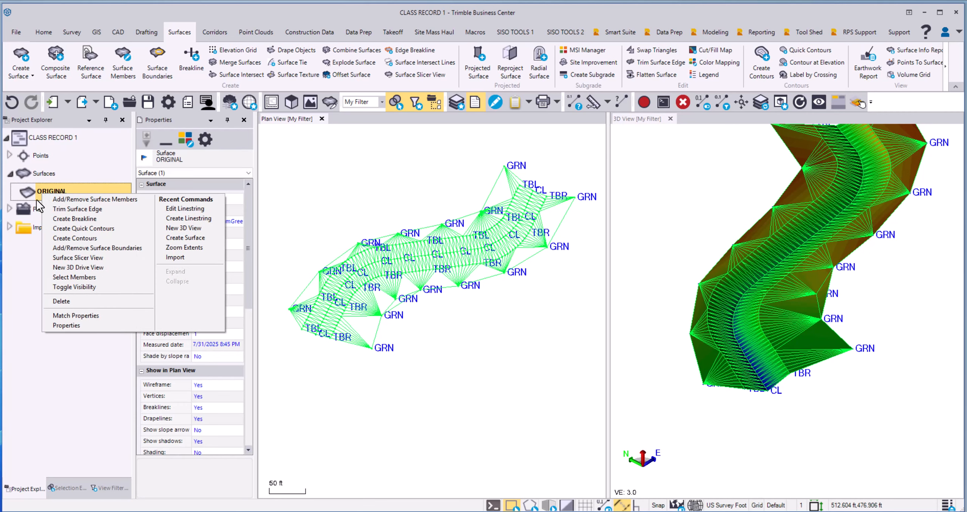
click(70, 302)
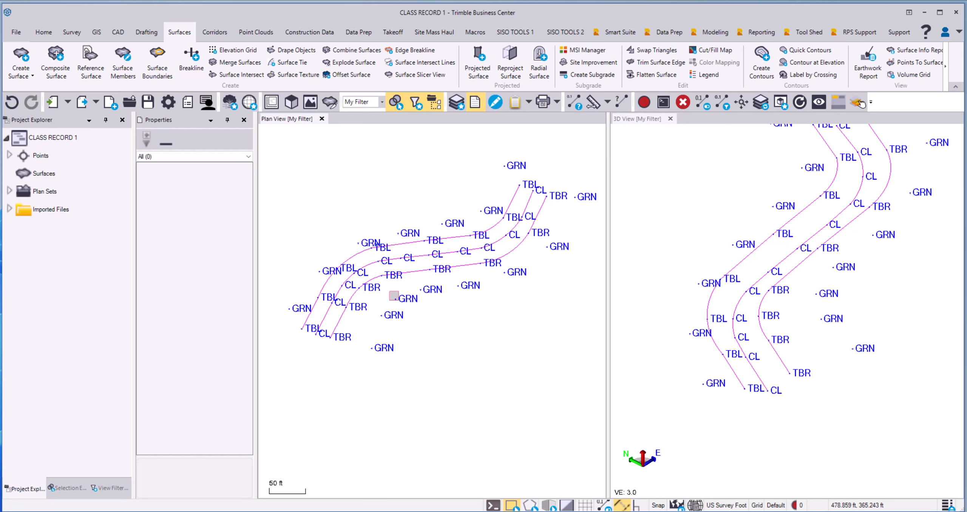
- Delete the TBL, CL and TBR breaklines, keeping only the survey points
scroll(400, 238, up, 3)
click(407, 245)
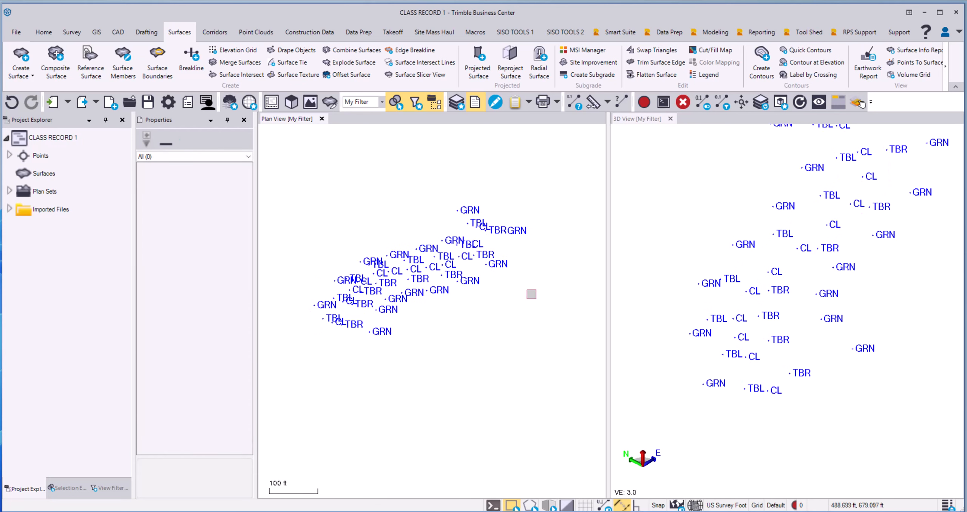
scroll(464, 223, up, 2)
middle_drag(465, 223, 539, 252)
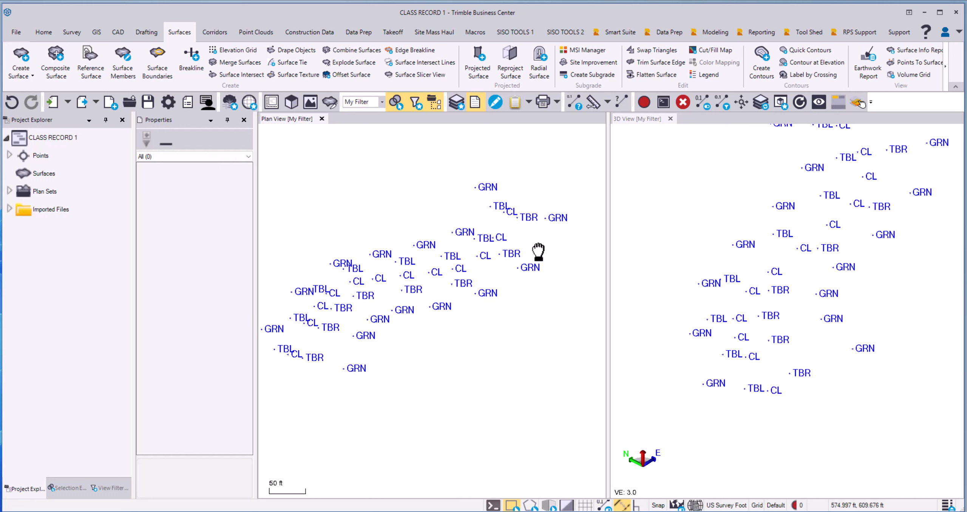
middle_drag(660, 280, 652, 315)
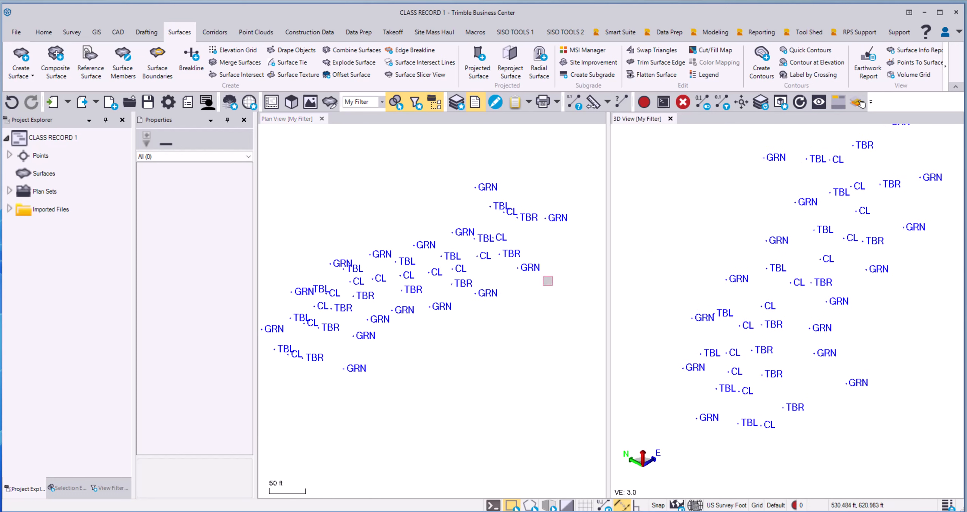
scroll(552, 295, down, 1)
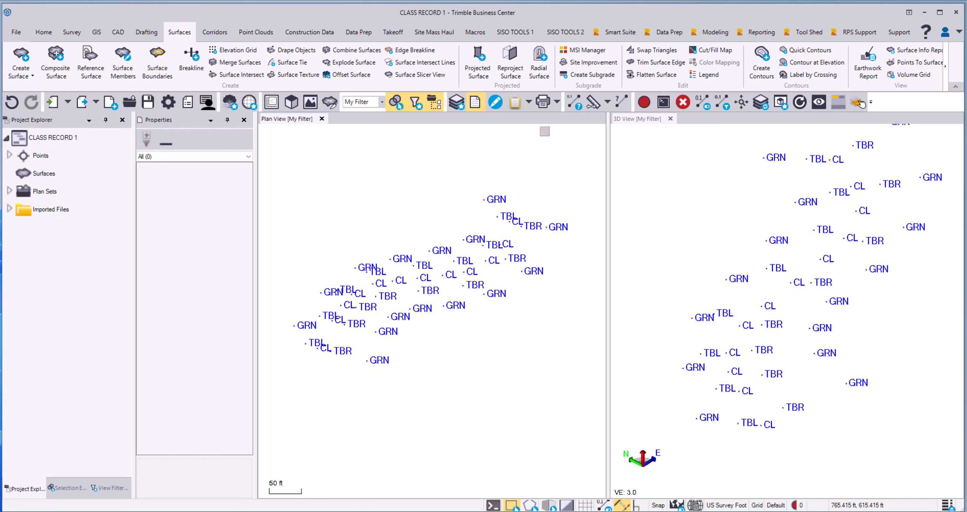
- Open Smart Map and review its linestring mode, feature code options, segment limits, line layer and point selection settings
click(666, 33)
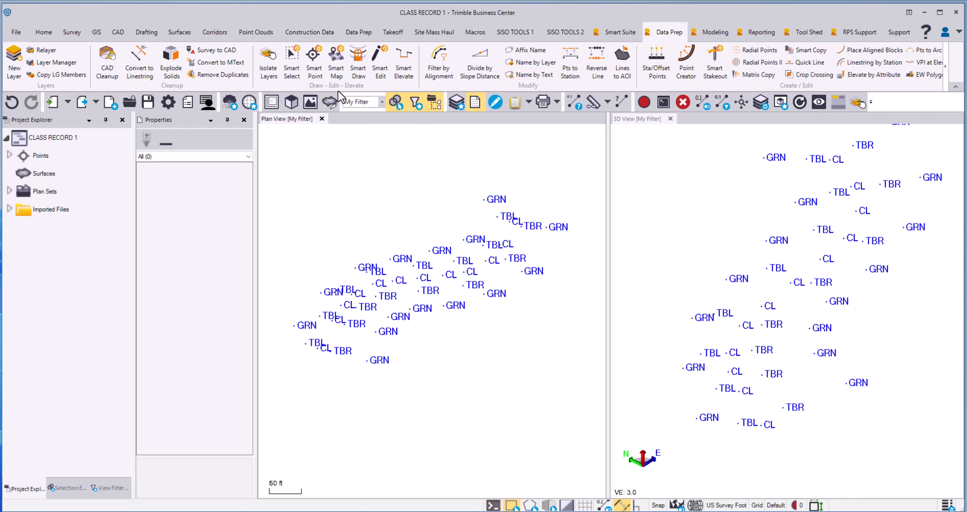
click(334, 65)
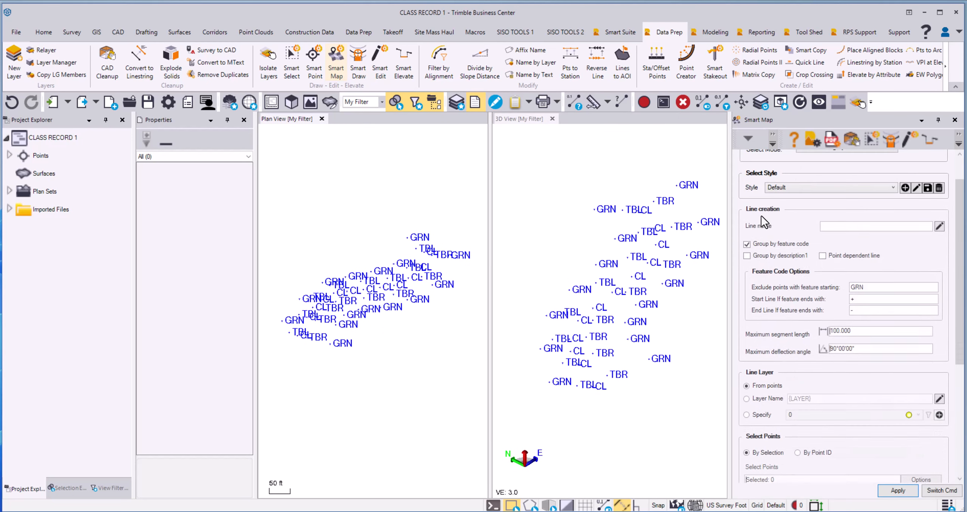
scroll(797, 204, up, 1)
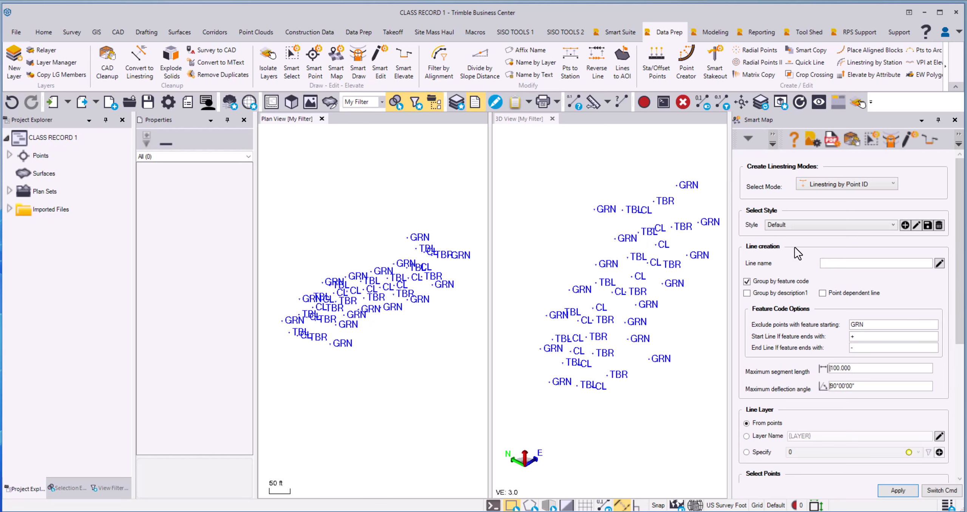
scroll(794, 246, down, 1)
scroll(795, 246, up, 1)
scroll(793, 246, down, 1)
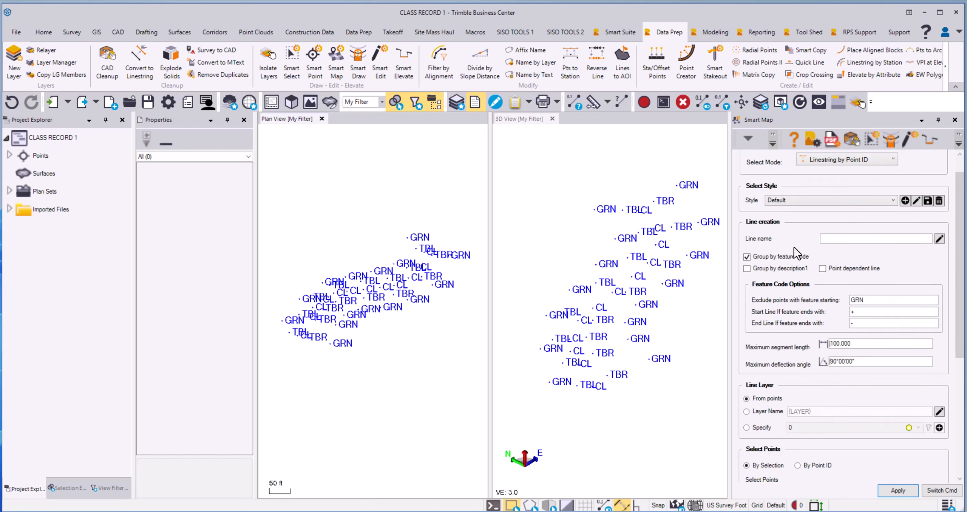
scroll(791, 265, down, 1)
scroll(794, 258, up, 1)
scroll(799, 275, down, 1)
scroll(799, 276, down, 1)
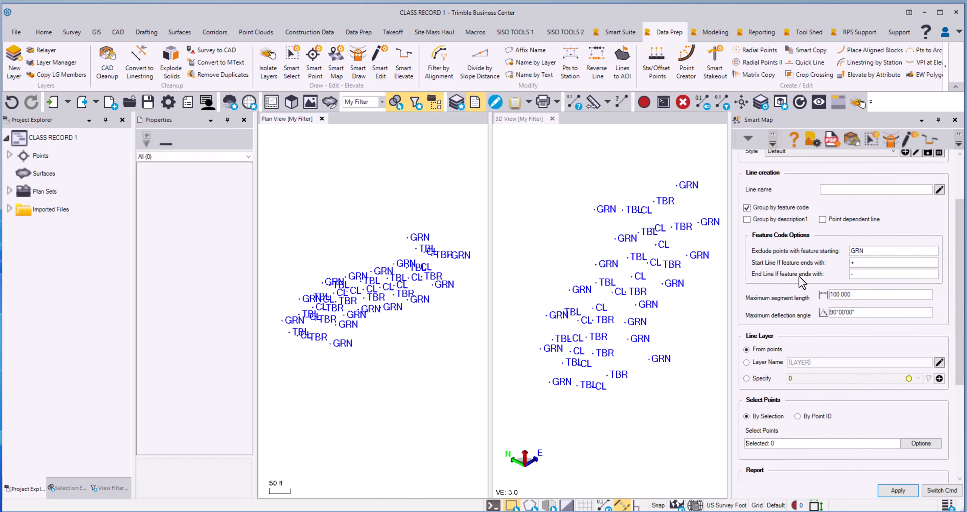
scroll(800, 277, down, 1)
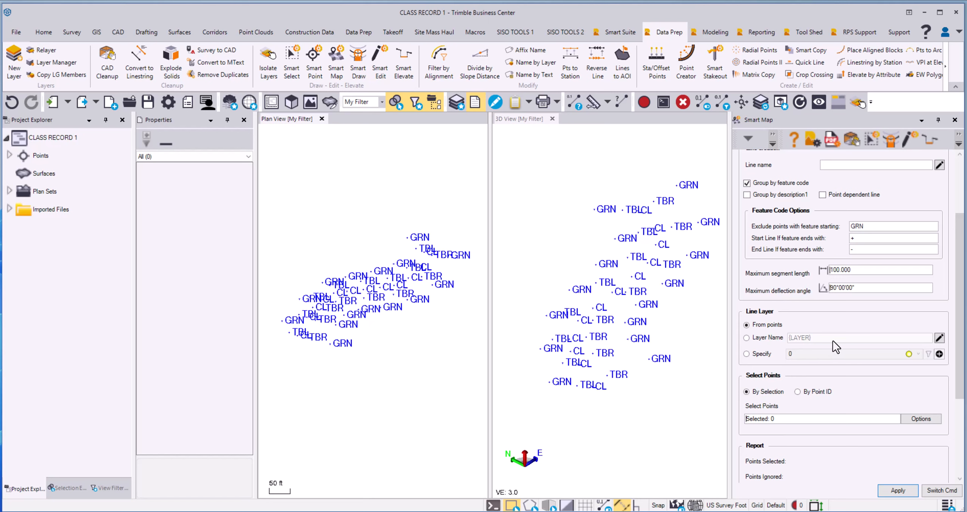
scroll(830, 365, down, 1)
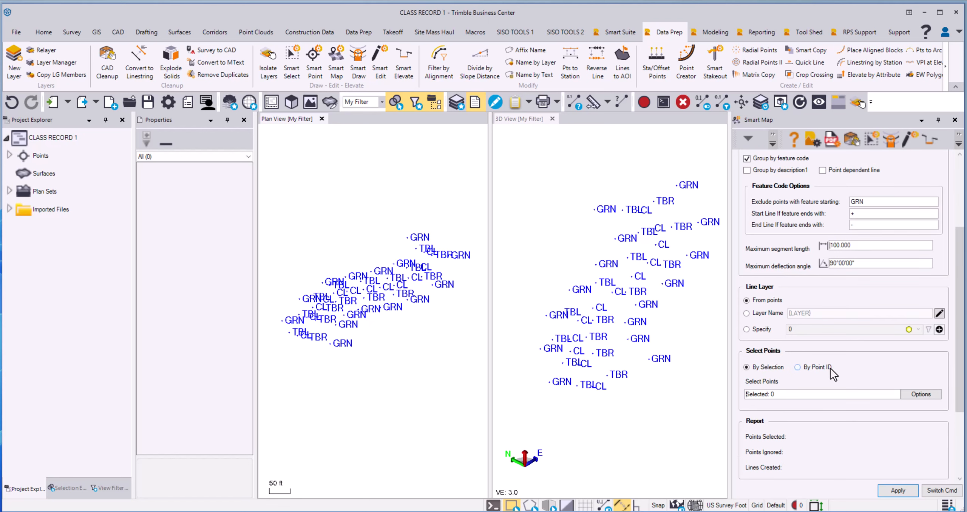
scroll(830, 367, down, 1)
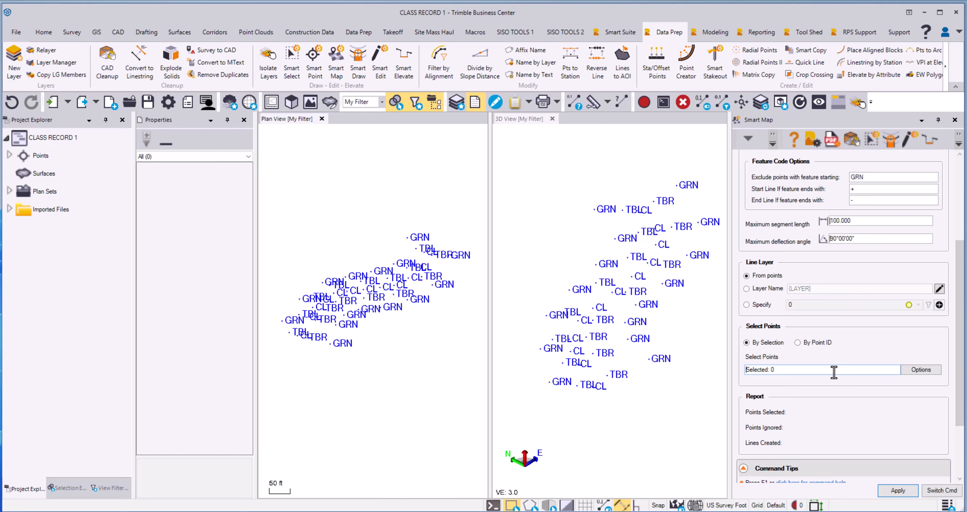
- Select all points on the $EXIST-TOPO PTS layer as the Smart Map input points
click(910, 370)
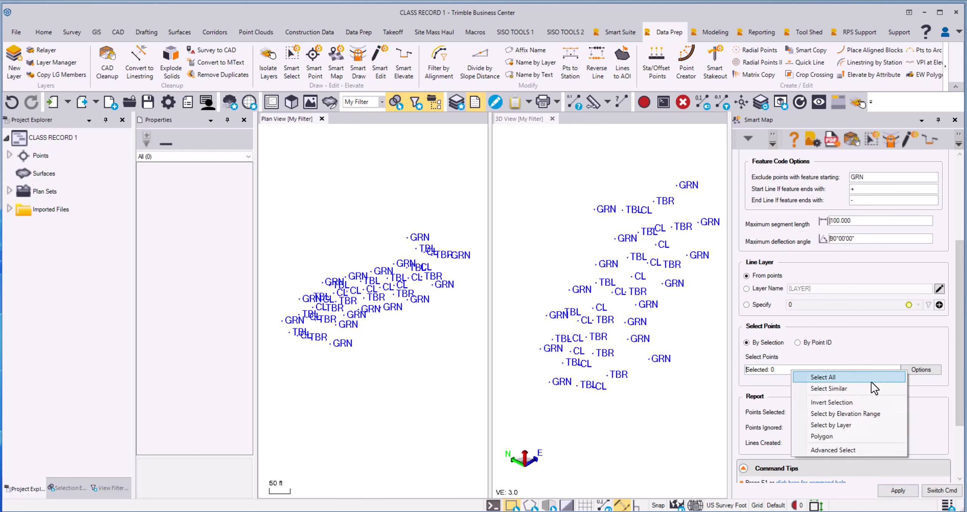
click(847, 425)
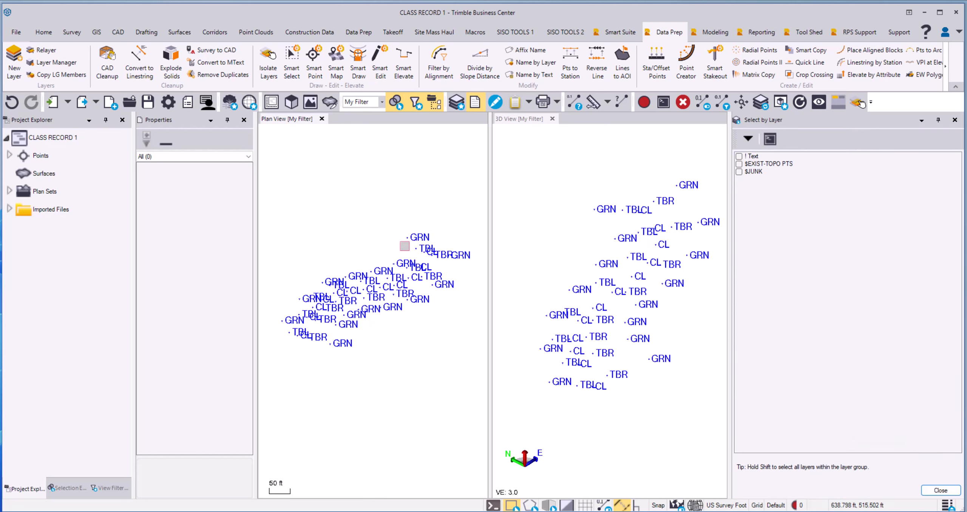
click(739, 164)
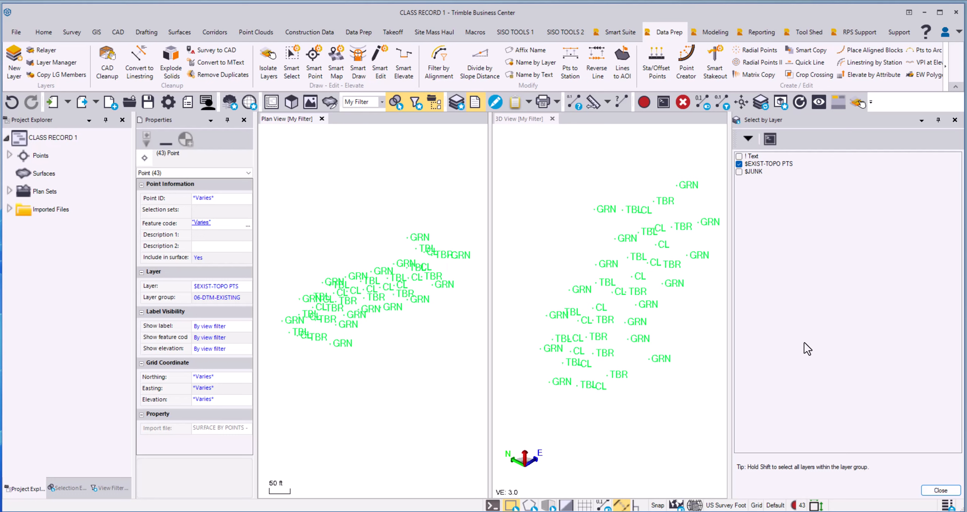
click(940, 489)
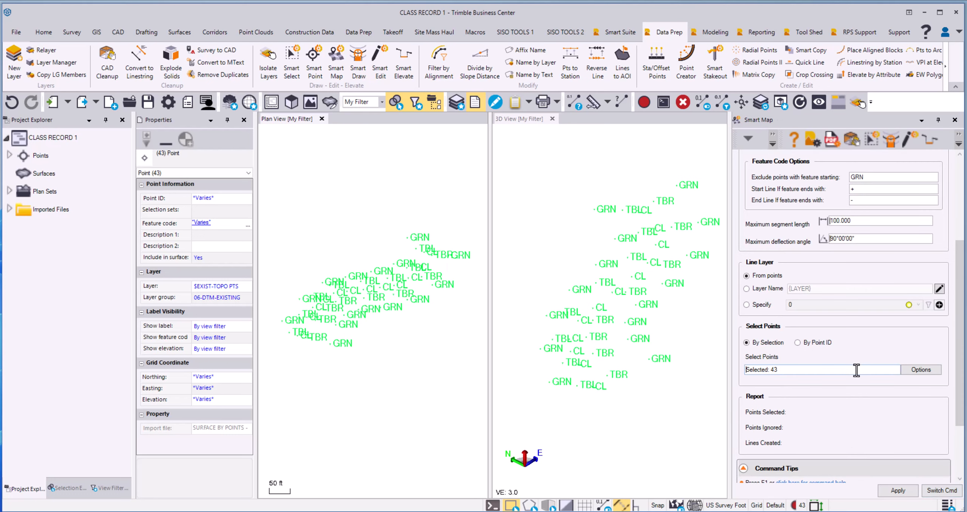
- Create the linestrings by point ID, grouped by feature code with GRN points excluded and layers taken from the points, and close Smart Map
scroll(864, 334, up, 3)
scroll(865, 334, up, 3)
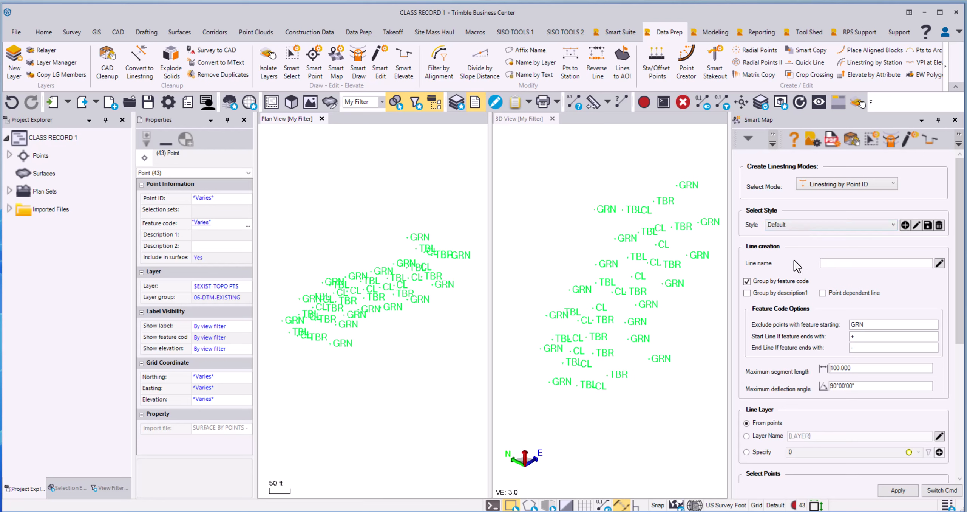
scroll(863, 400, down, 2)
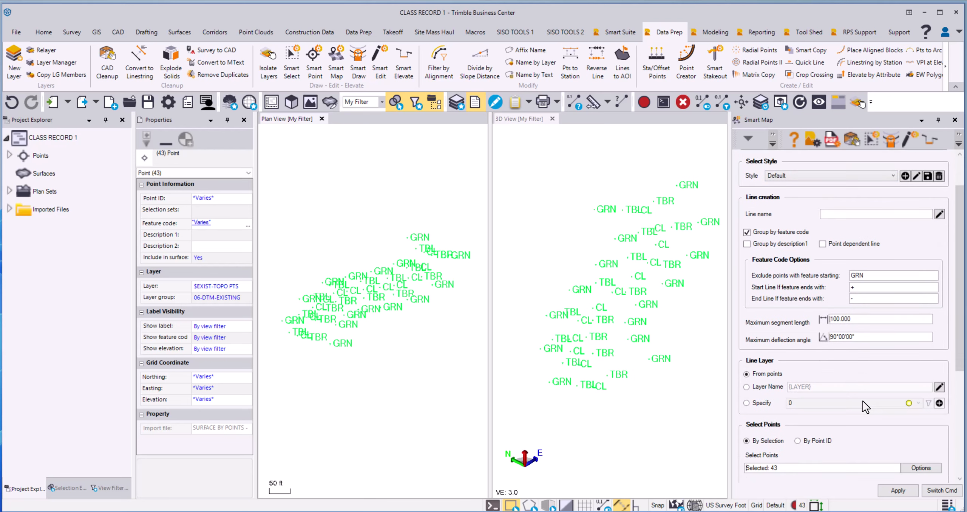
scroll(862, 401, down, 6)
click(898, 490)
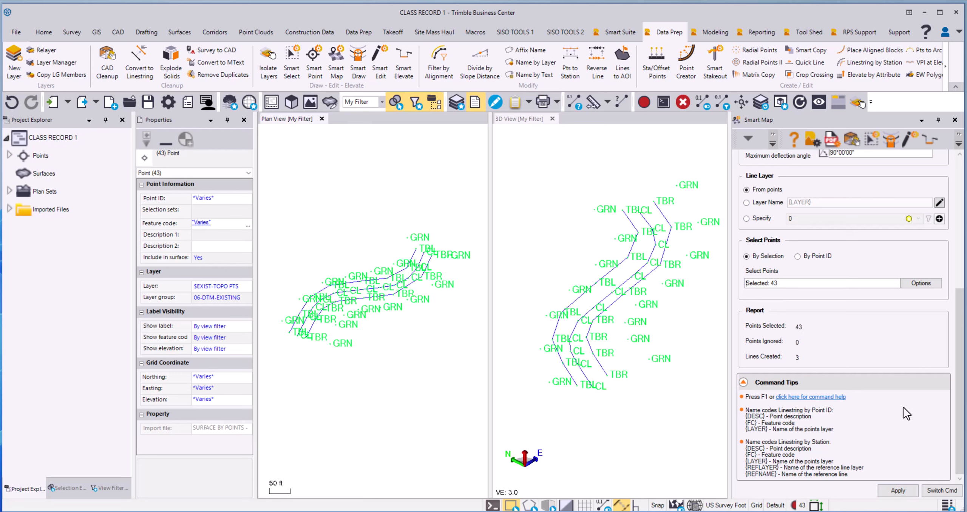
scroll(343, 291, up, 4)
middle_drag(343, 290, 438, 249)
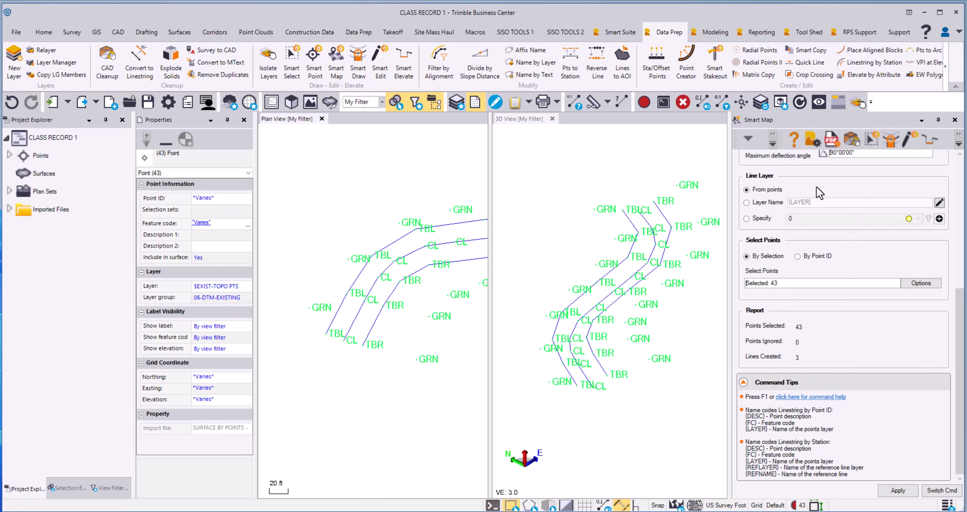
scroll(821, 193, up, 6)
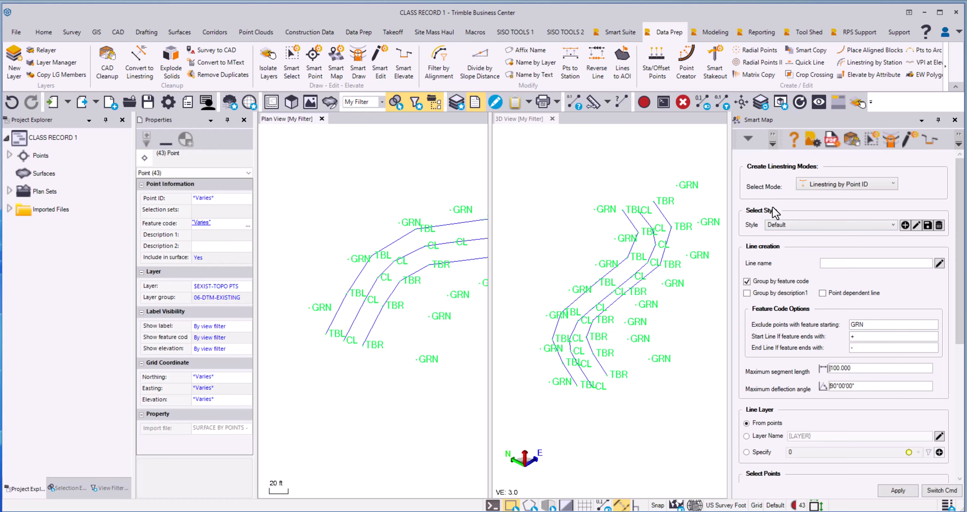
key(Escape)
- Examine the full run of the new TBL, CL and TBR breaklines in the plan view
scroll(753, 196, down, 2)
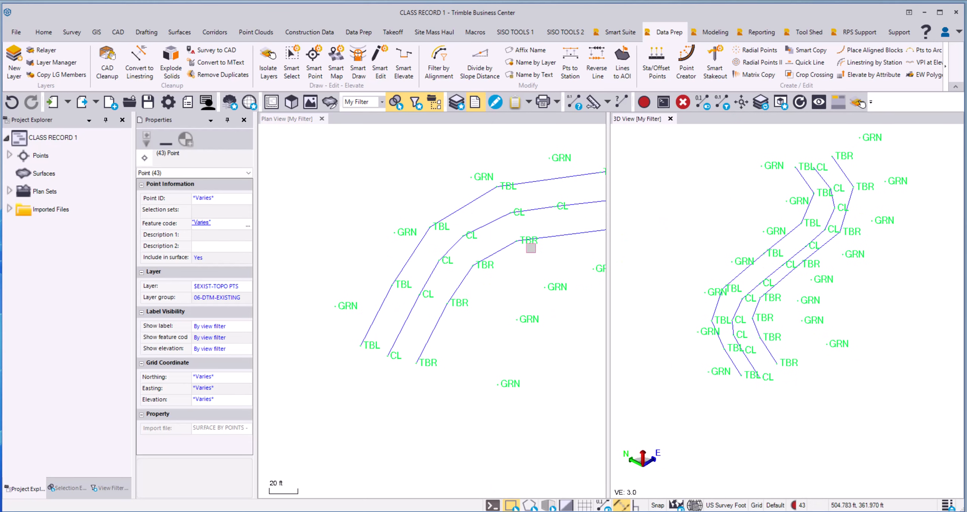
scroll(526, 245, down, 2)
middle_drag(514, 251, 380, 299)
scroll(425, 242, down, 4)
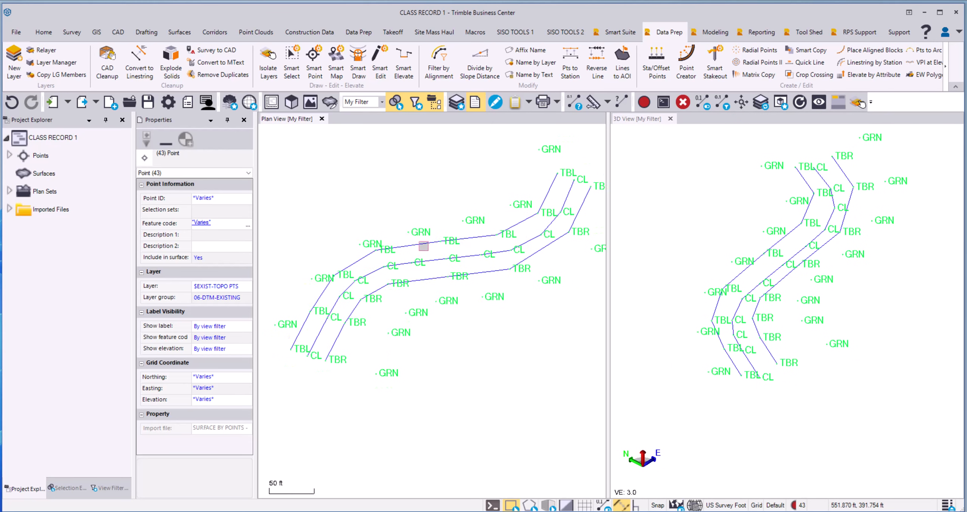
mouse_move(453, 194)
middle_down()
mouse_move(438, 207)
mouse_move(446, 207)
middle_up()
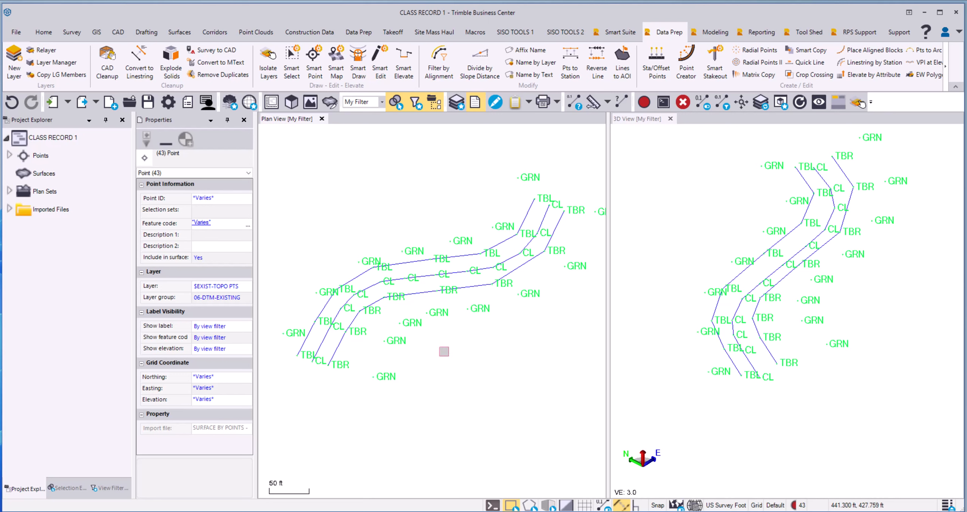
middle_drag(492, 336, 500, 331)
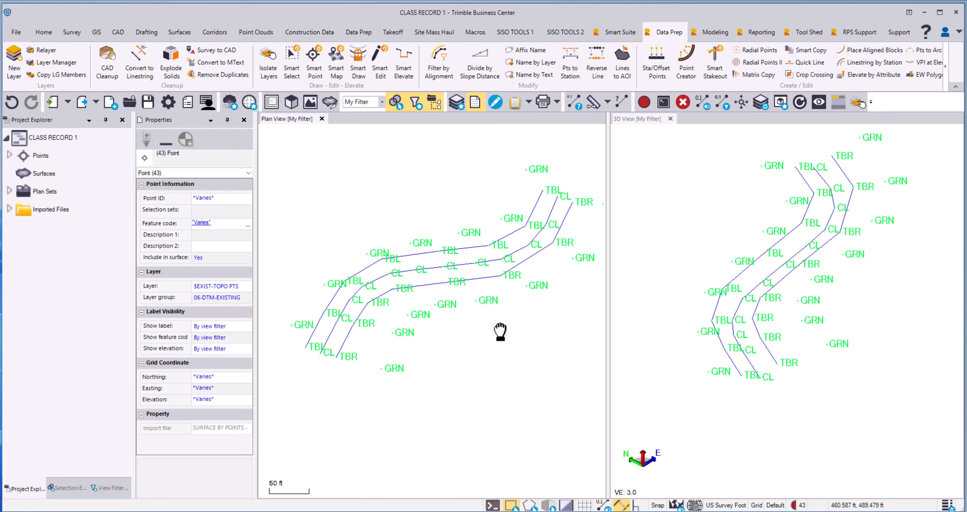